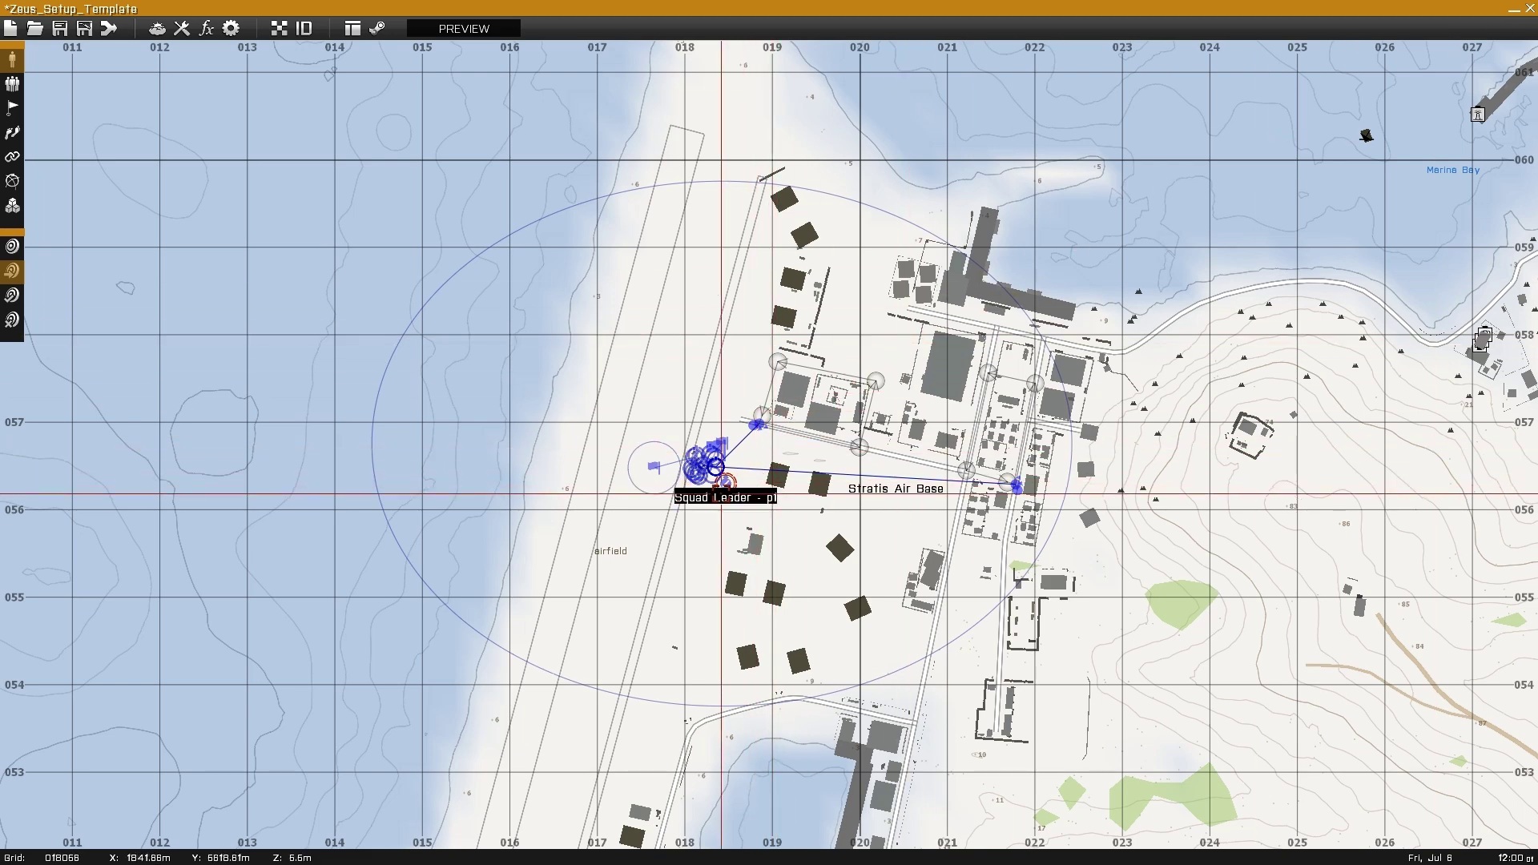
Step: Review the Squad Leader's unit attributes and close them unchanged
scroll(724, 485, up, 4)
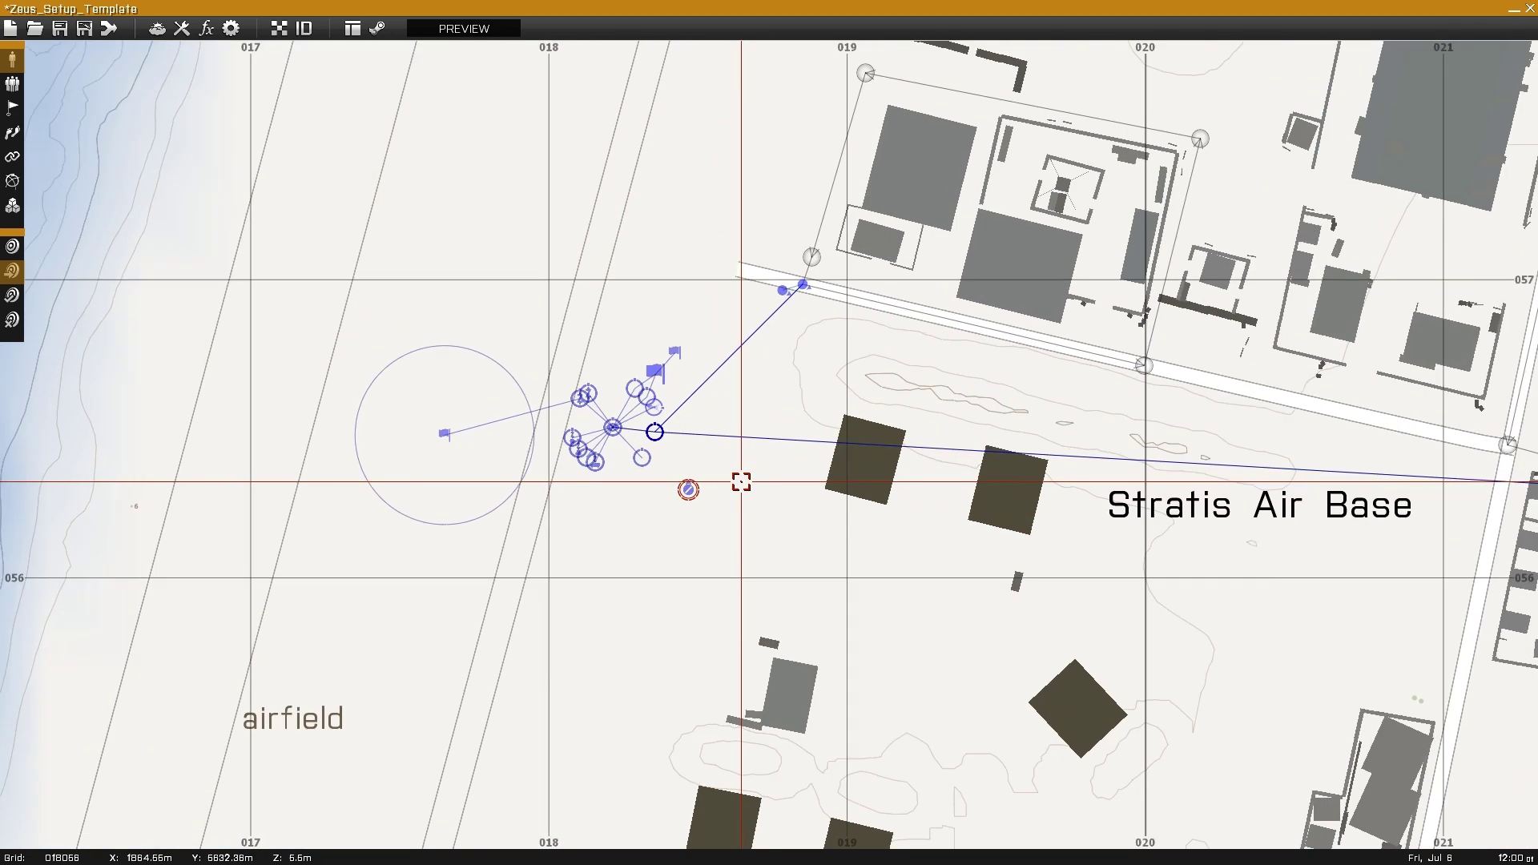
double_click(688, 489)
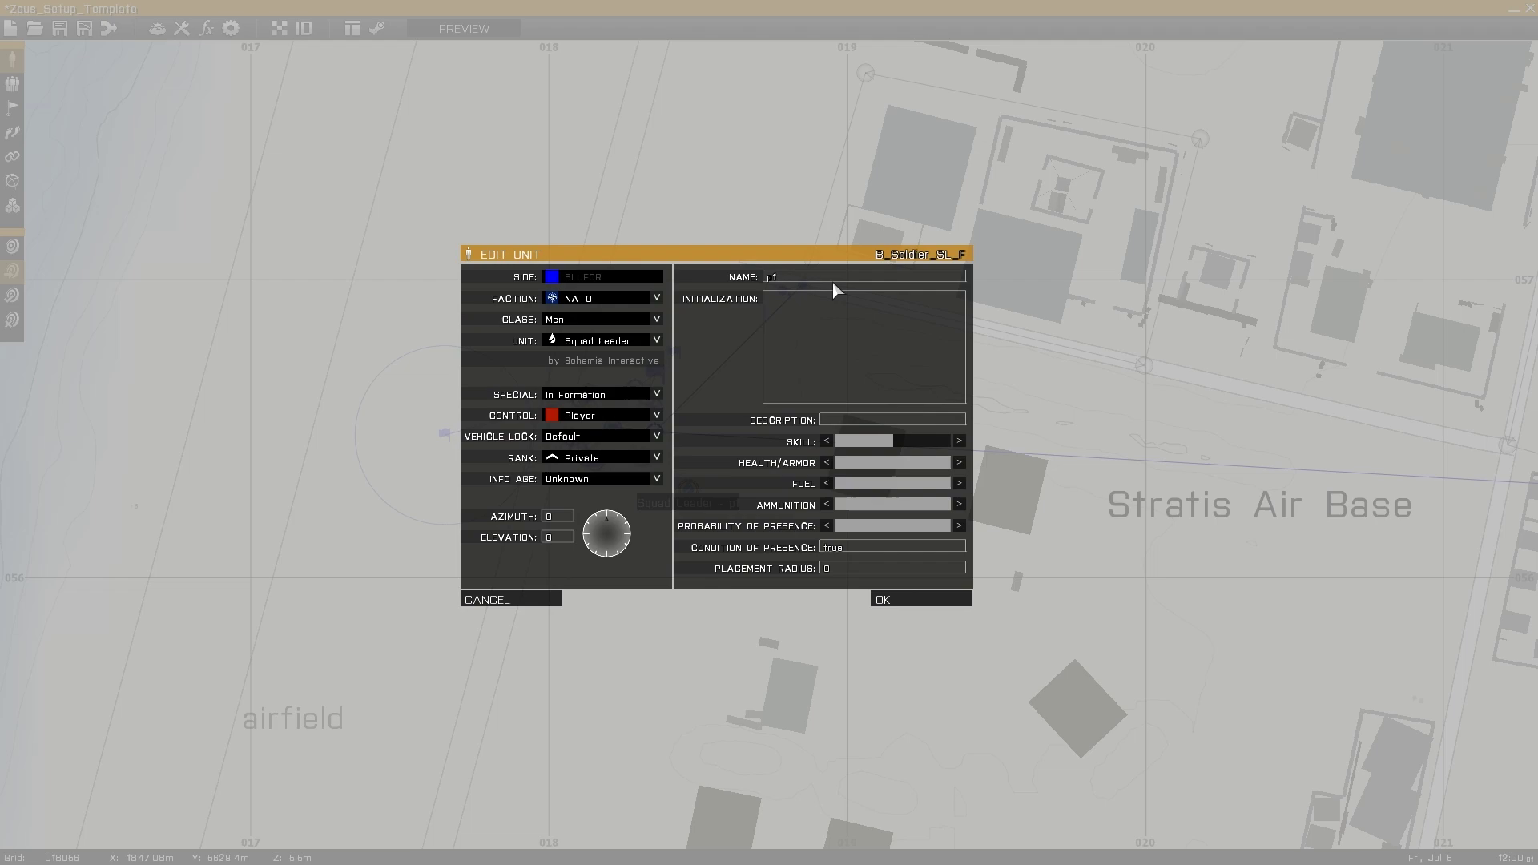
click(936, 600)
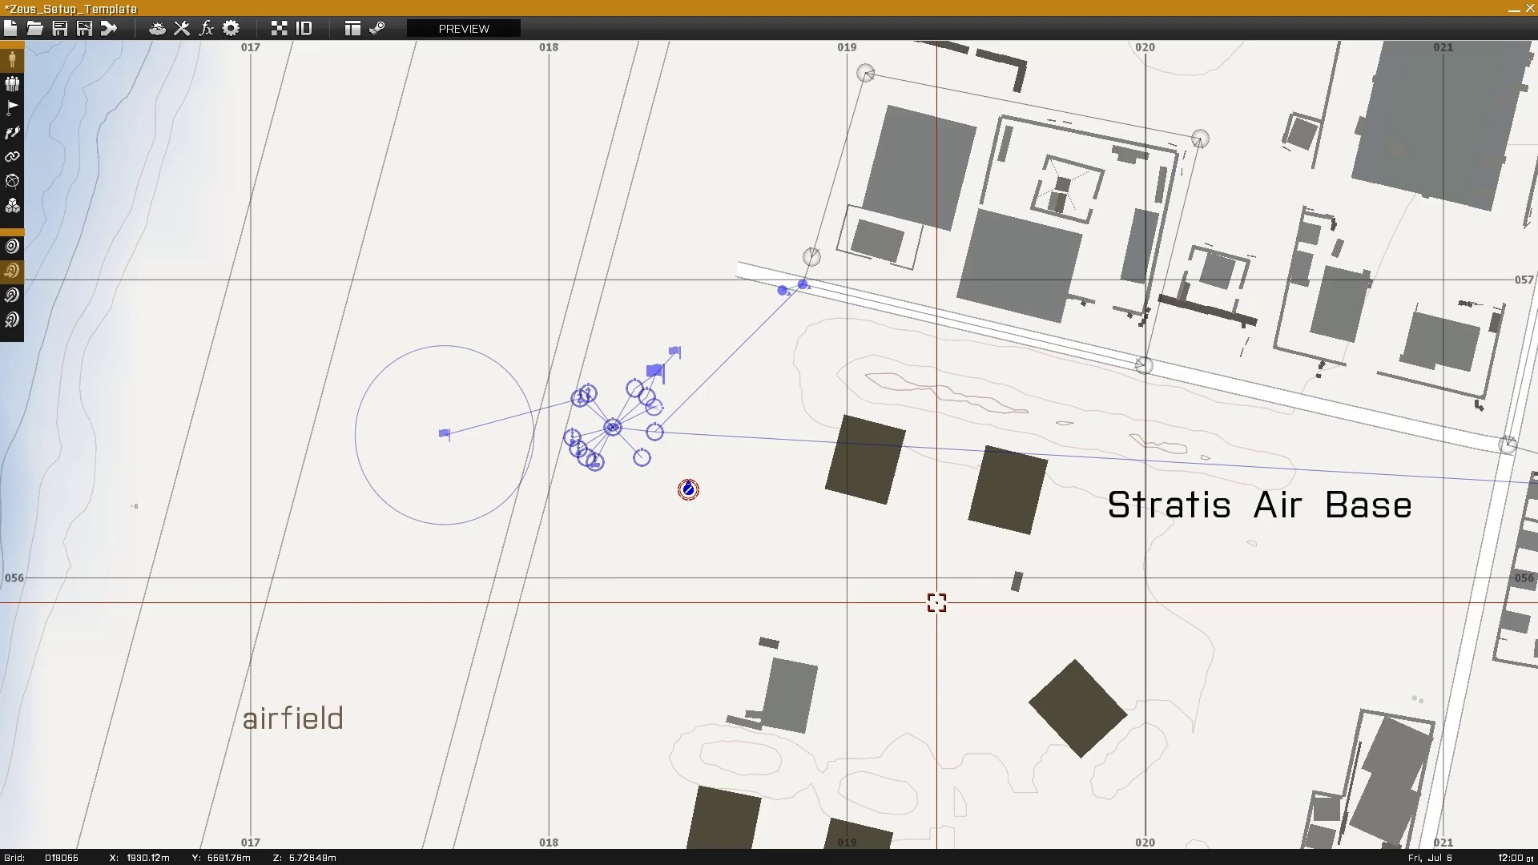
Step: In the Game Master module, keep category Zeus and module type Game Master
click(618, 422)
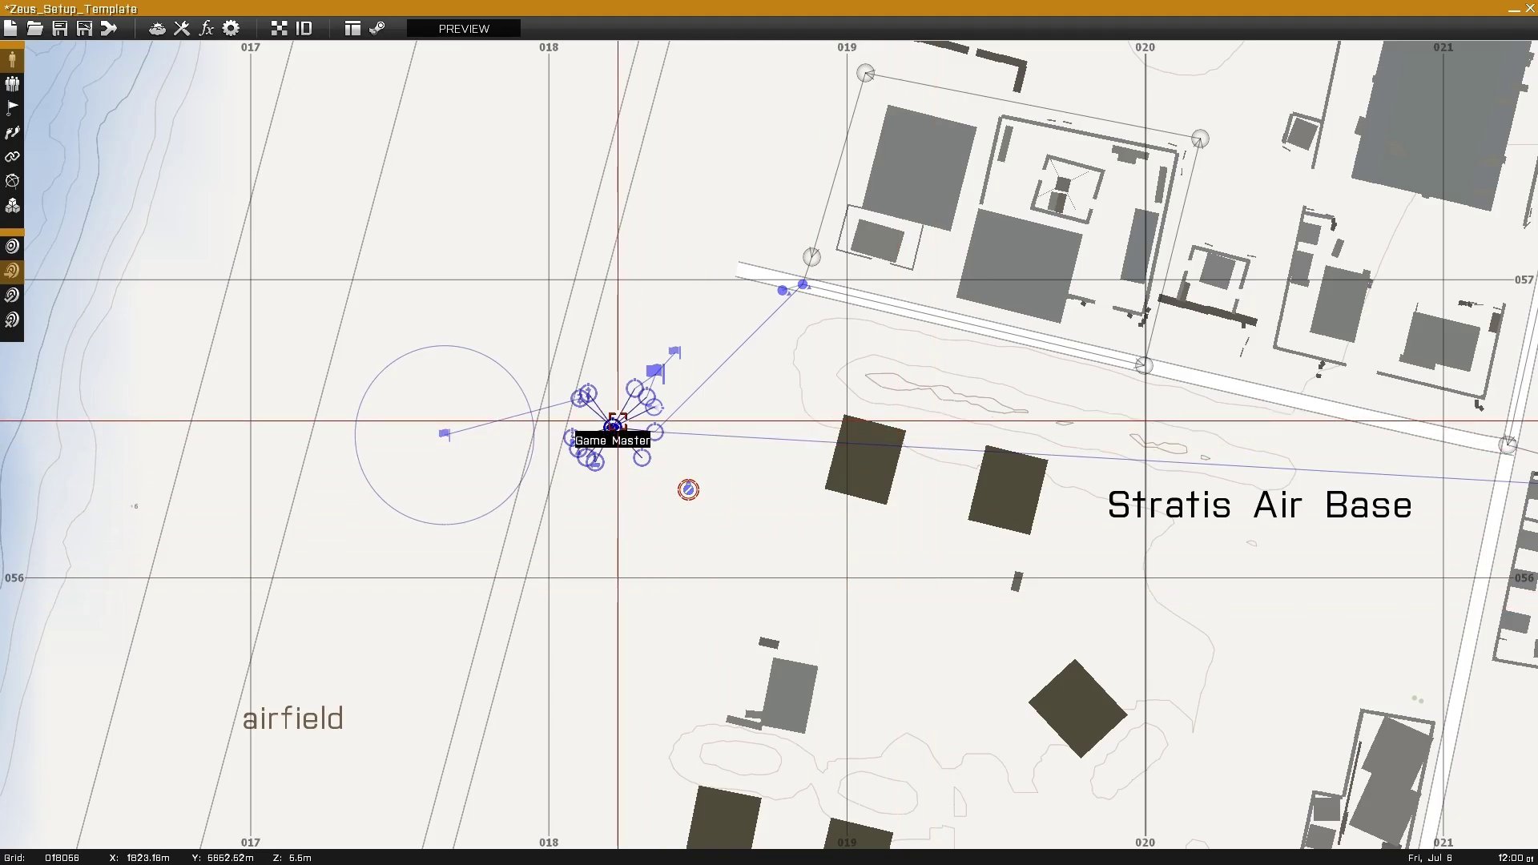
double_click(617, 421)
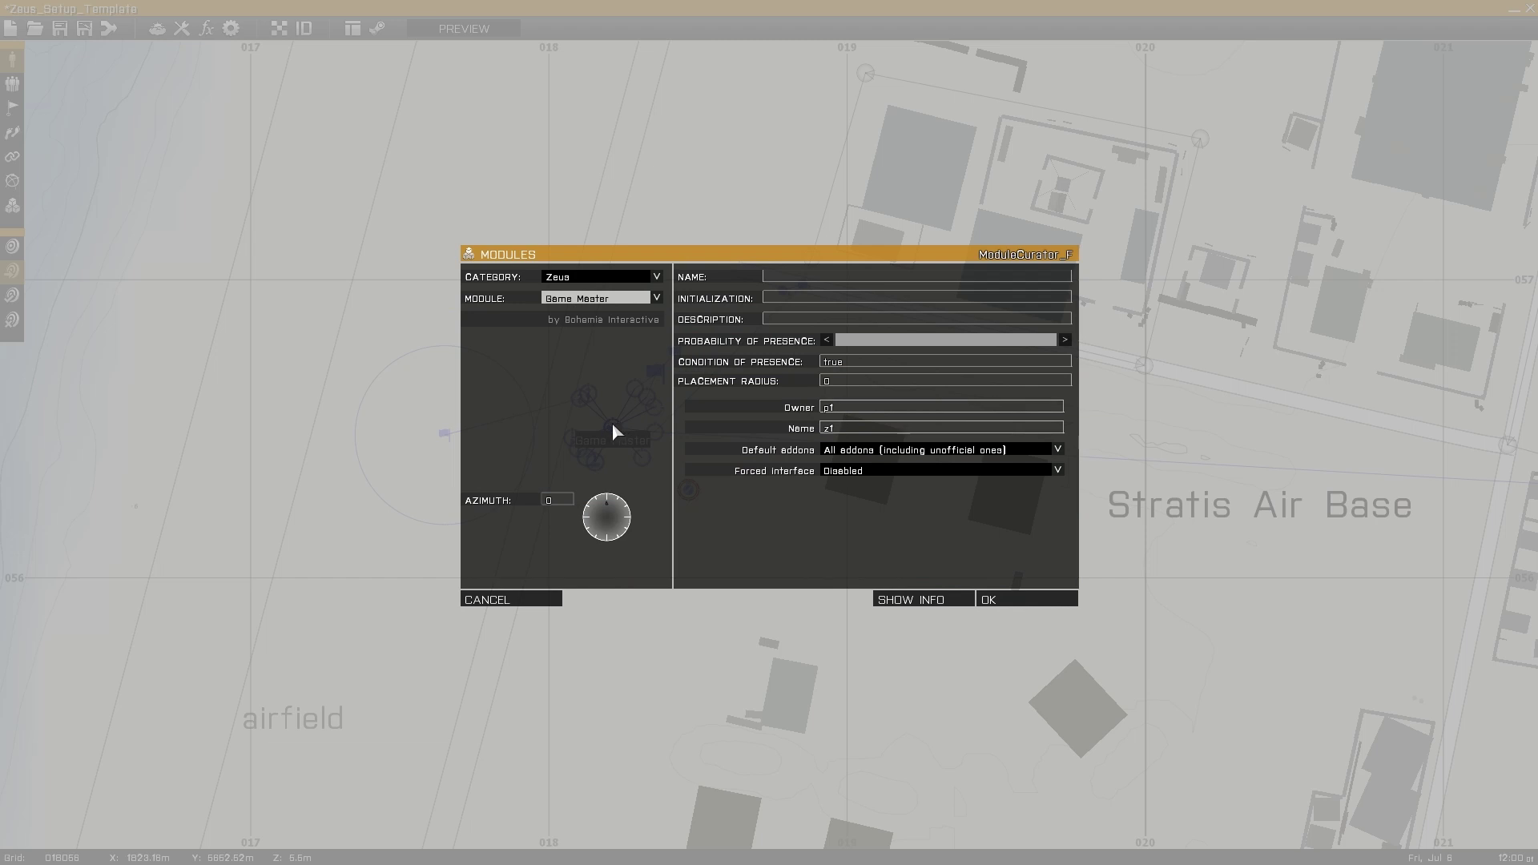
click(573, 275)
click(574, 272)
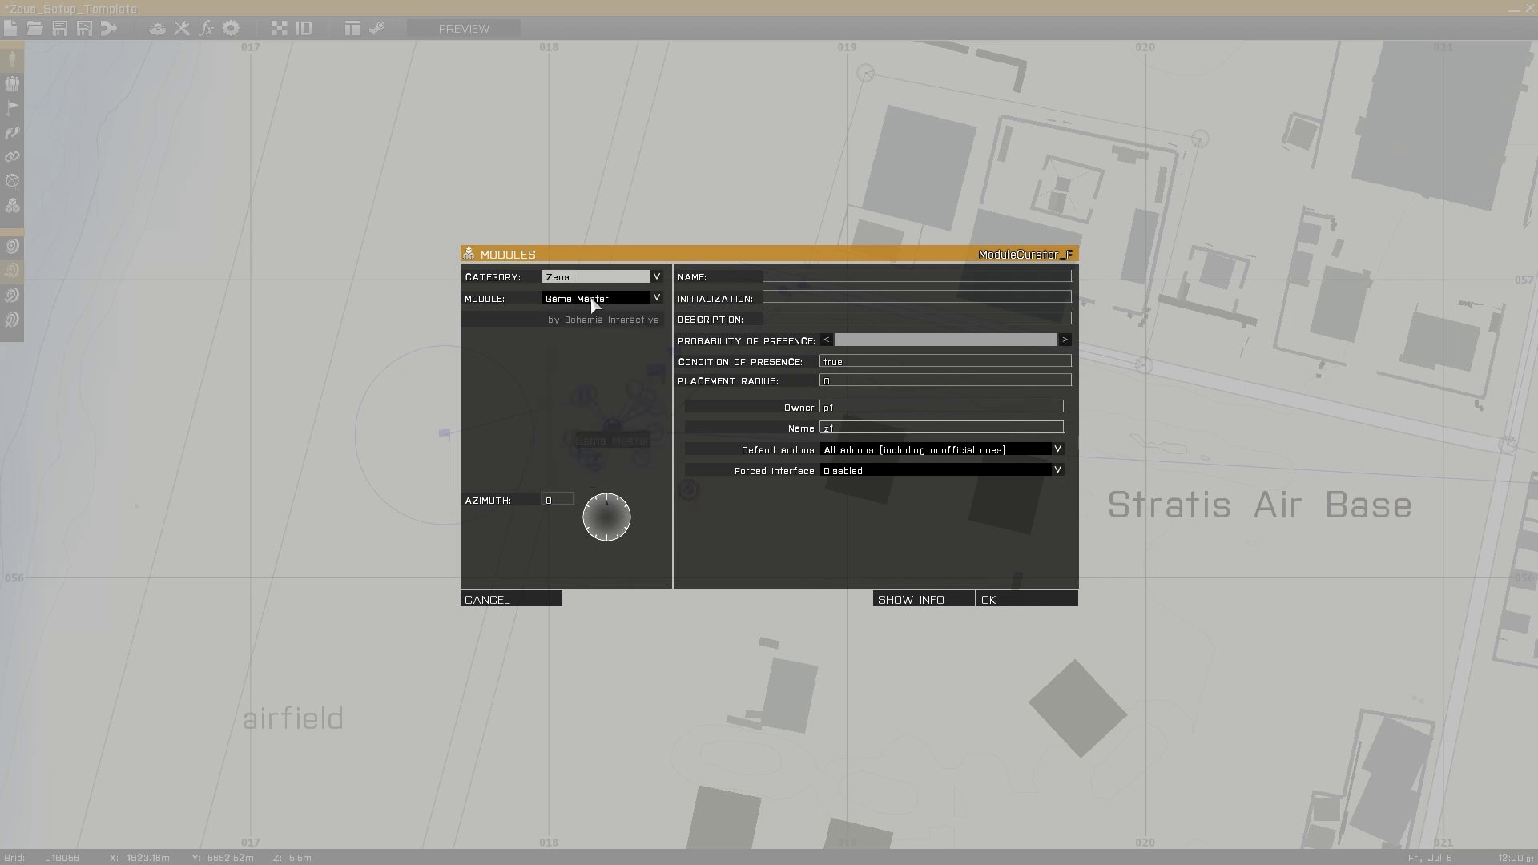
click(591, 301)
click(594, 303)
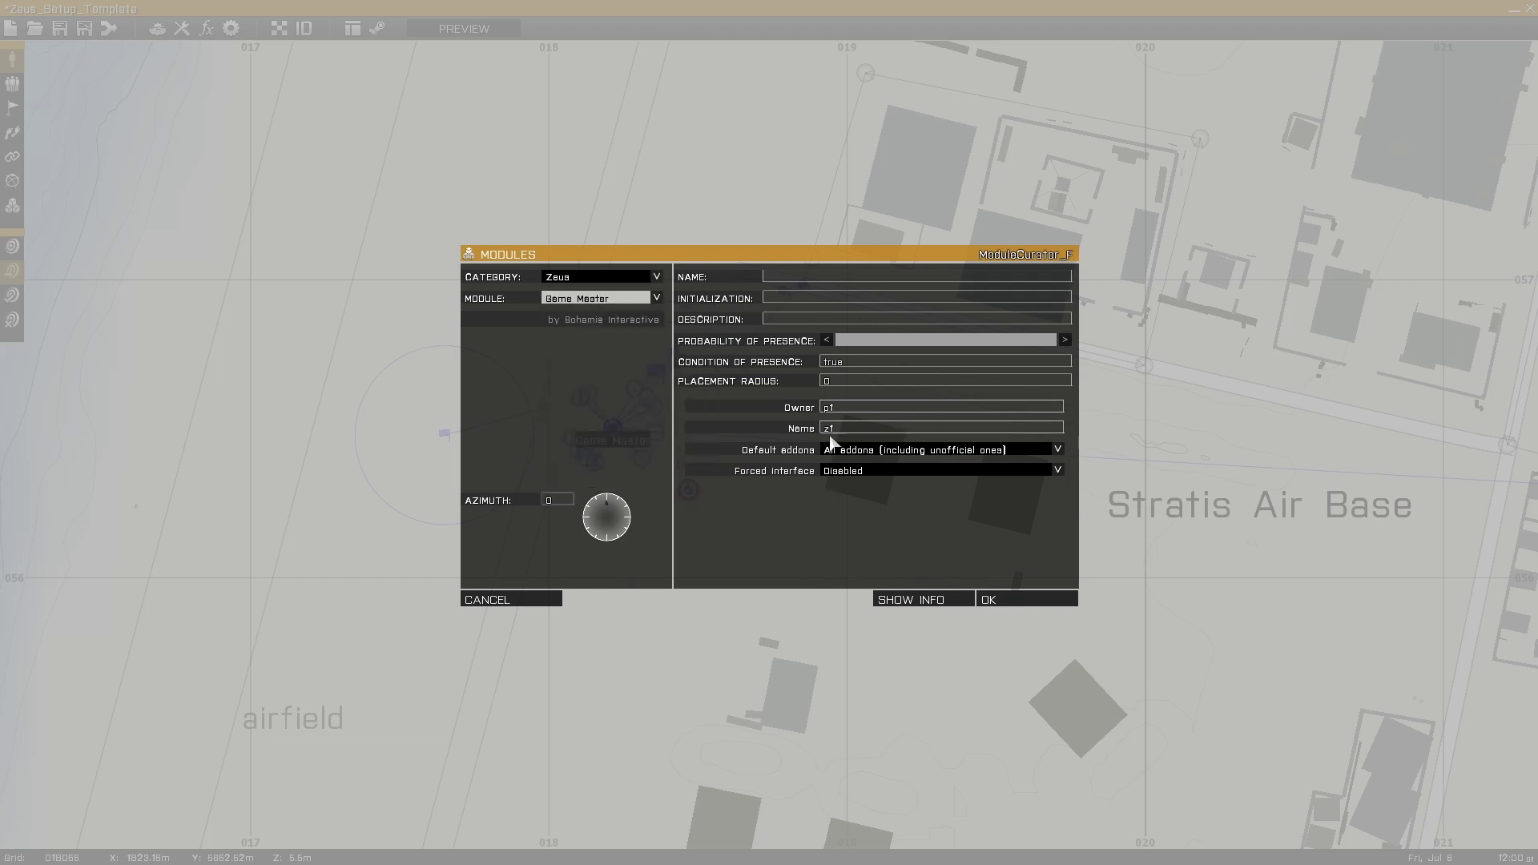
Step: Confirm Game Master owner p1, name z1, all addons including unofficial, forced interface Disabled
click(829, 407)
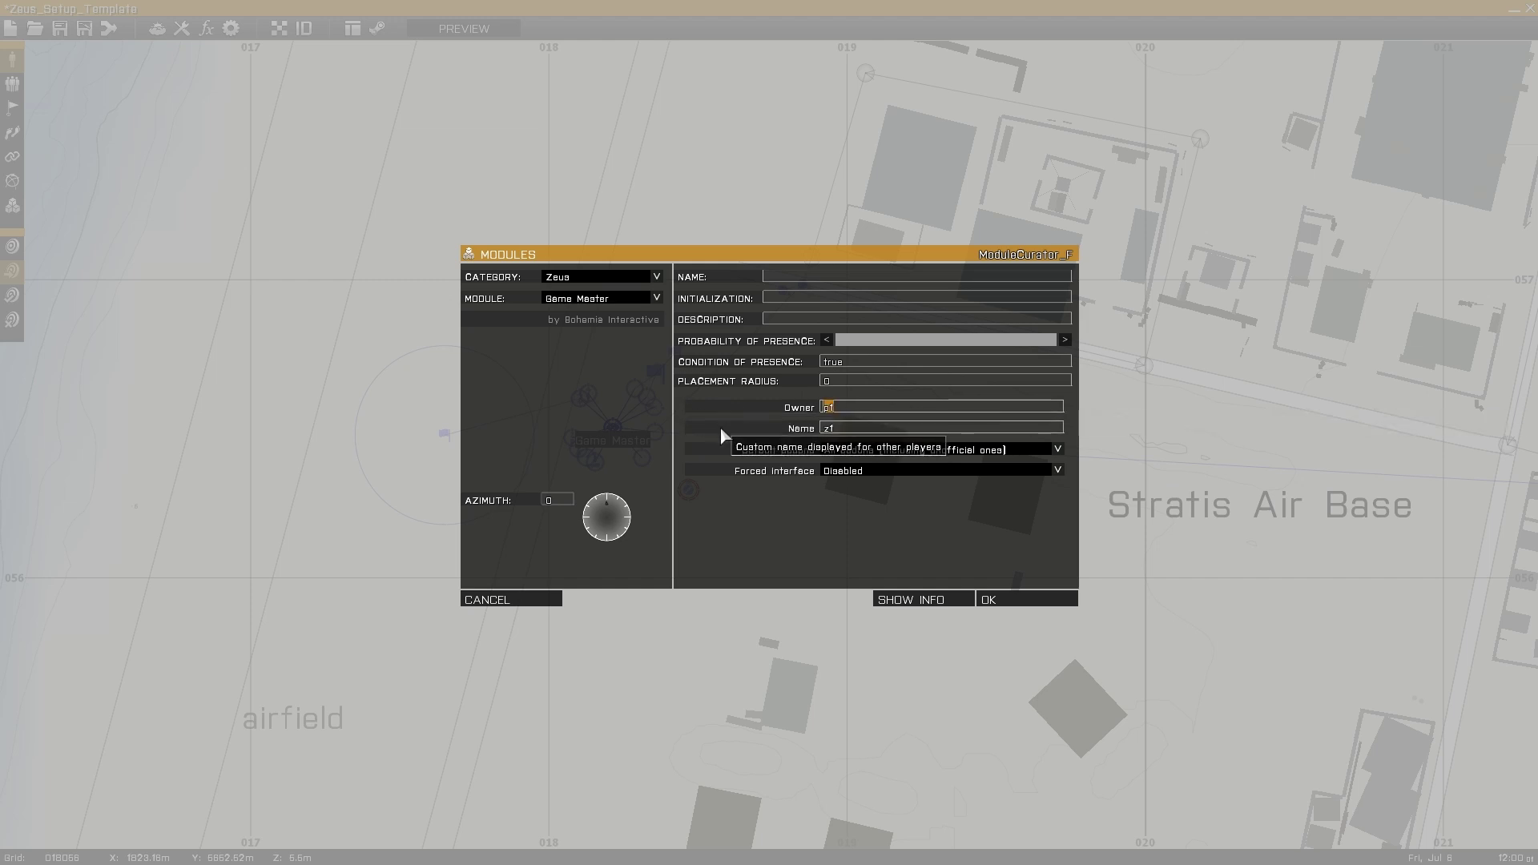
click(839, 430)
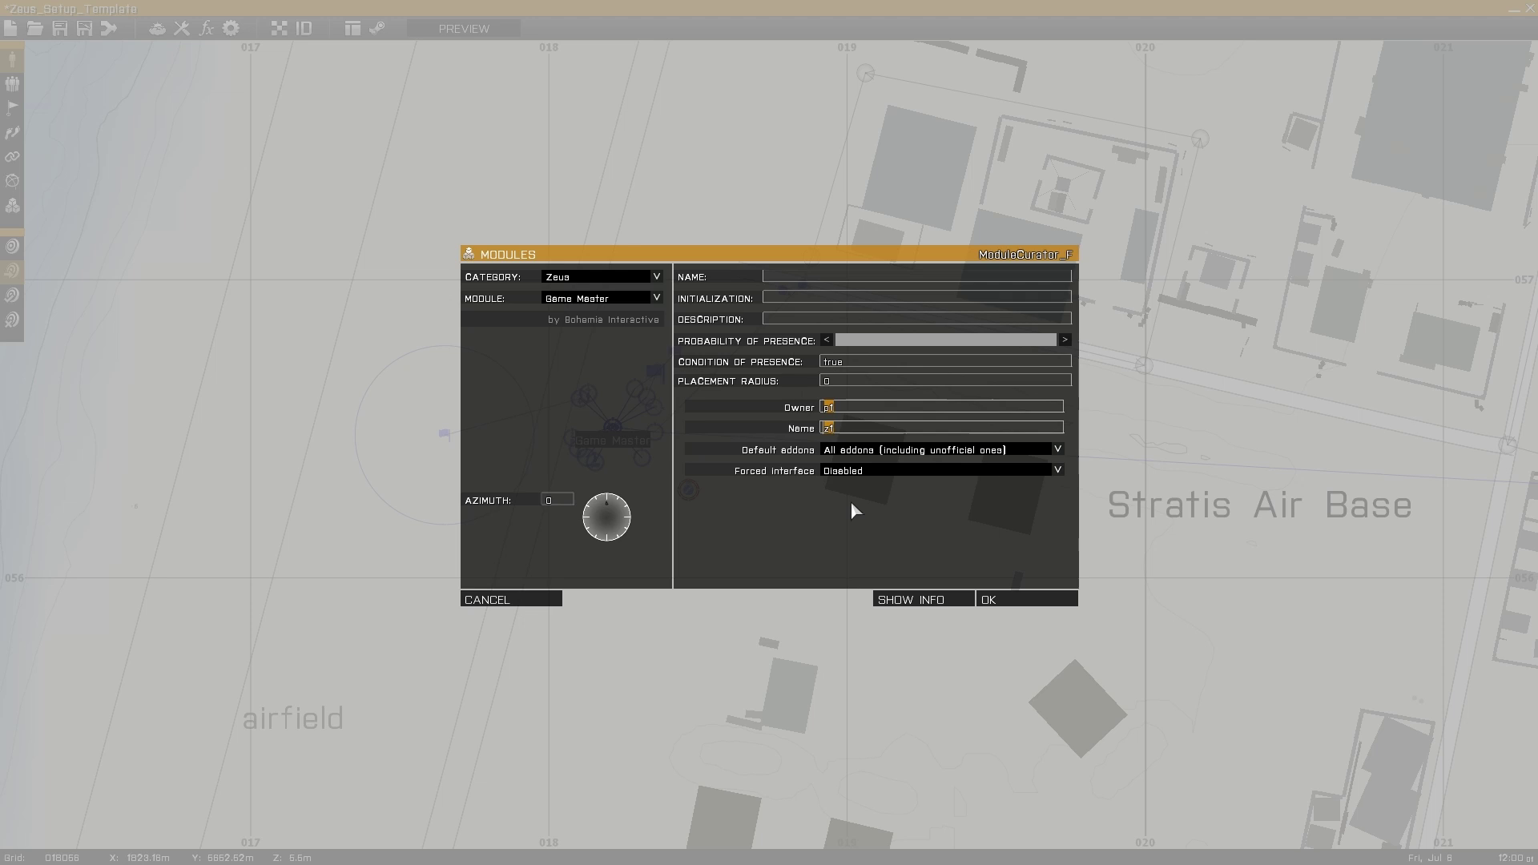
click(871, 451)
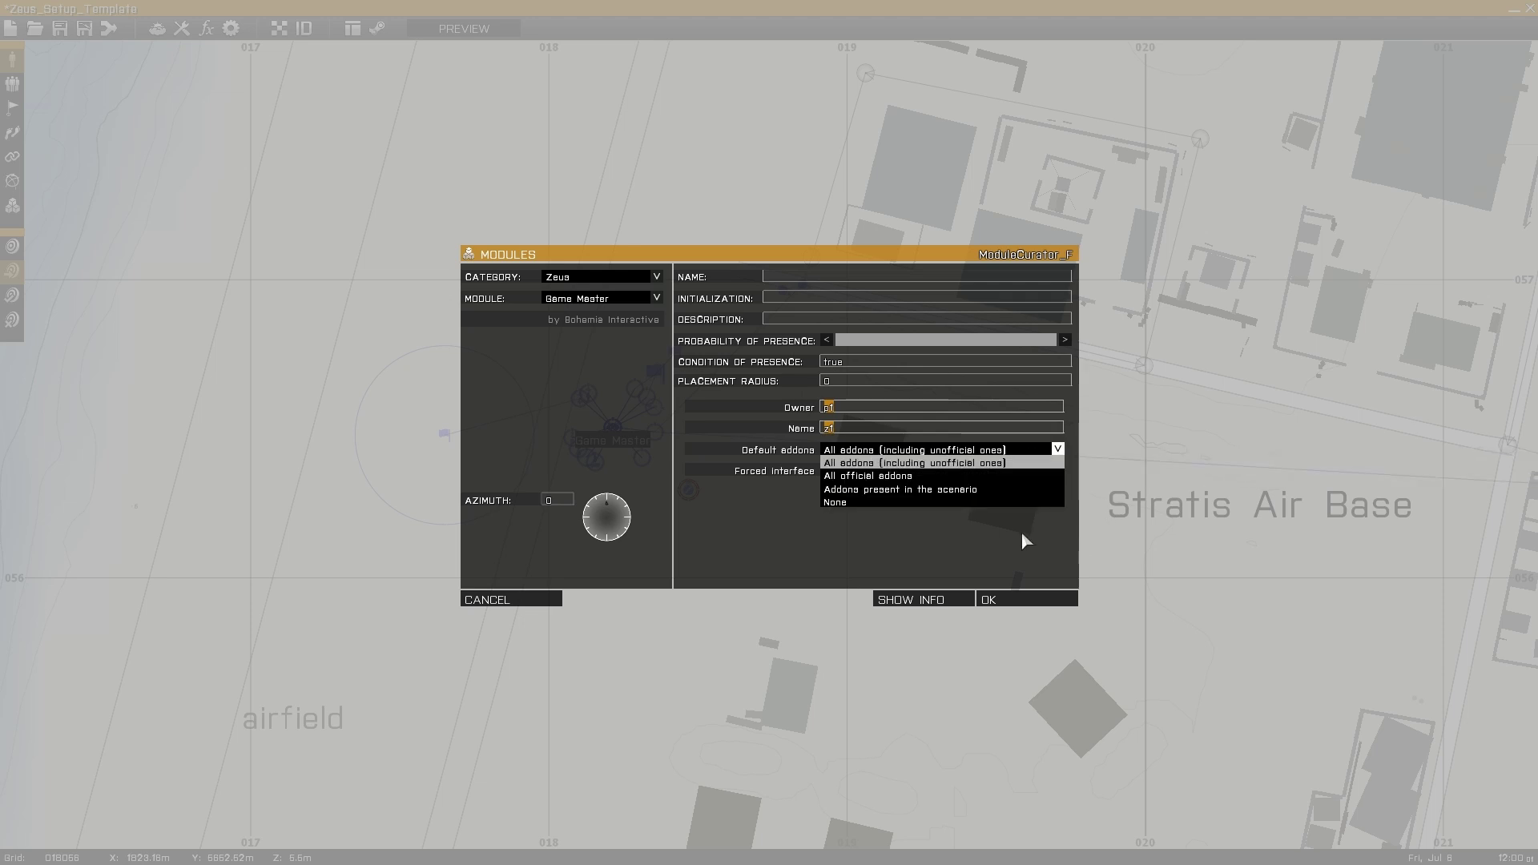
click(1051, 449)
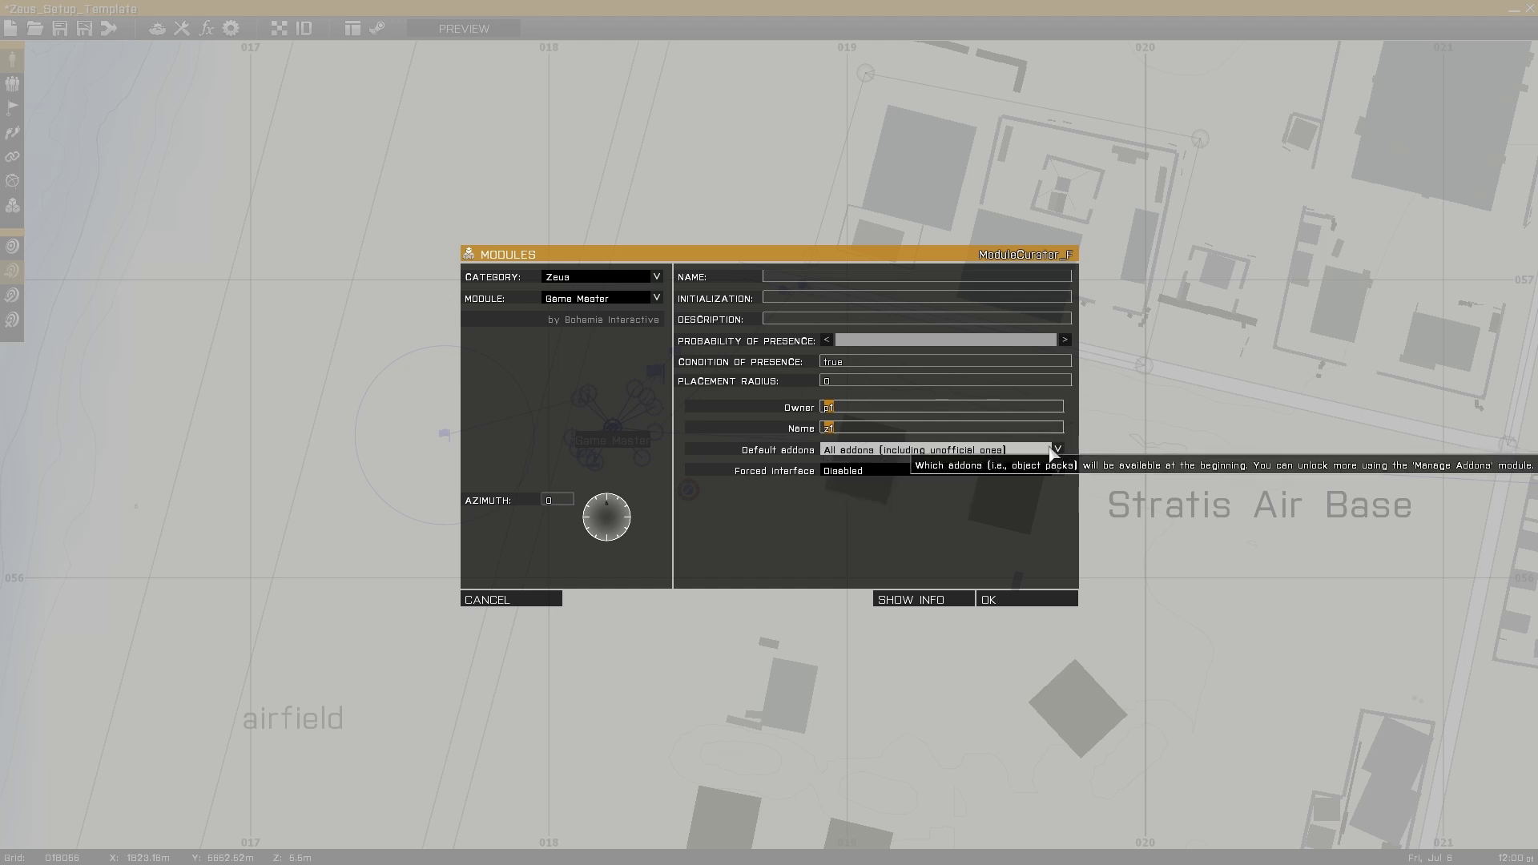
click(853, 472)
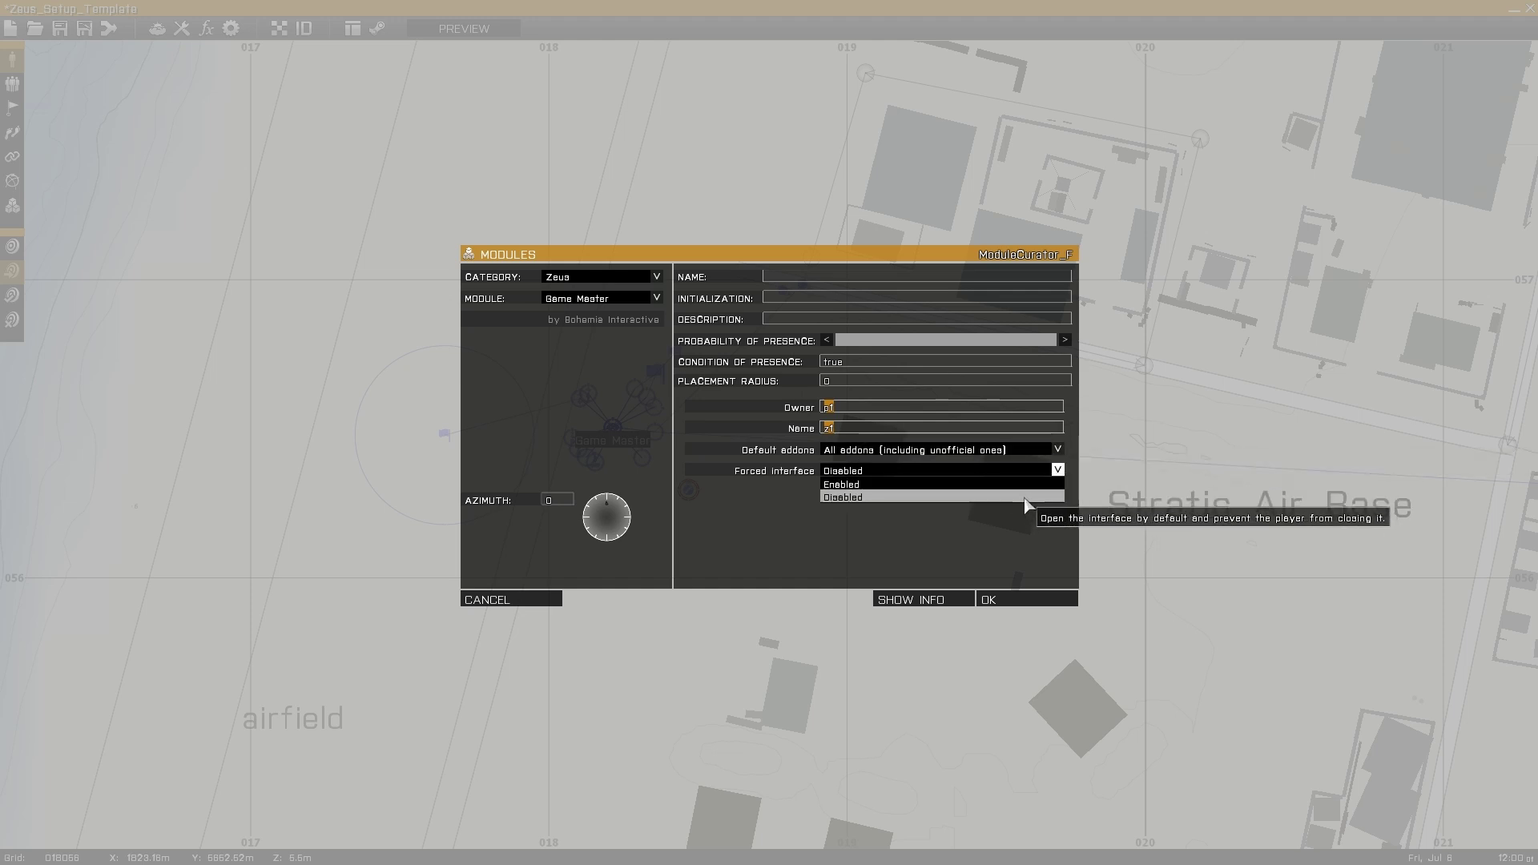
click(1024, 497)
click(1024, 601)
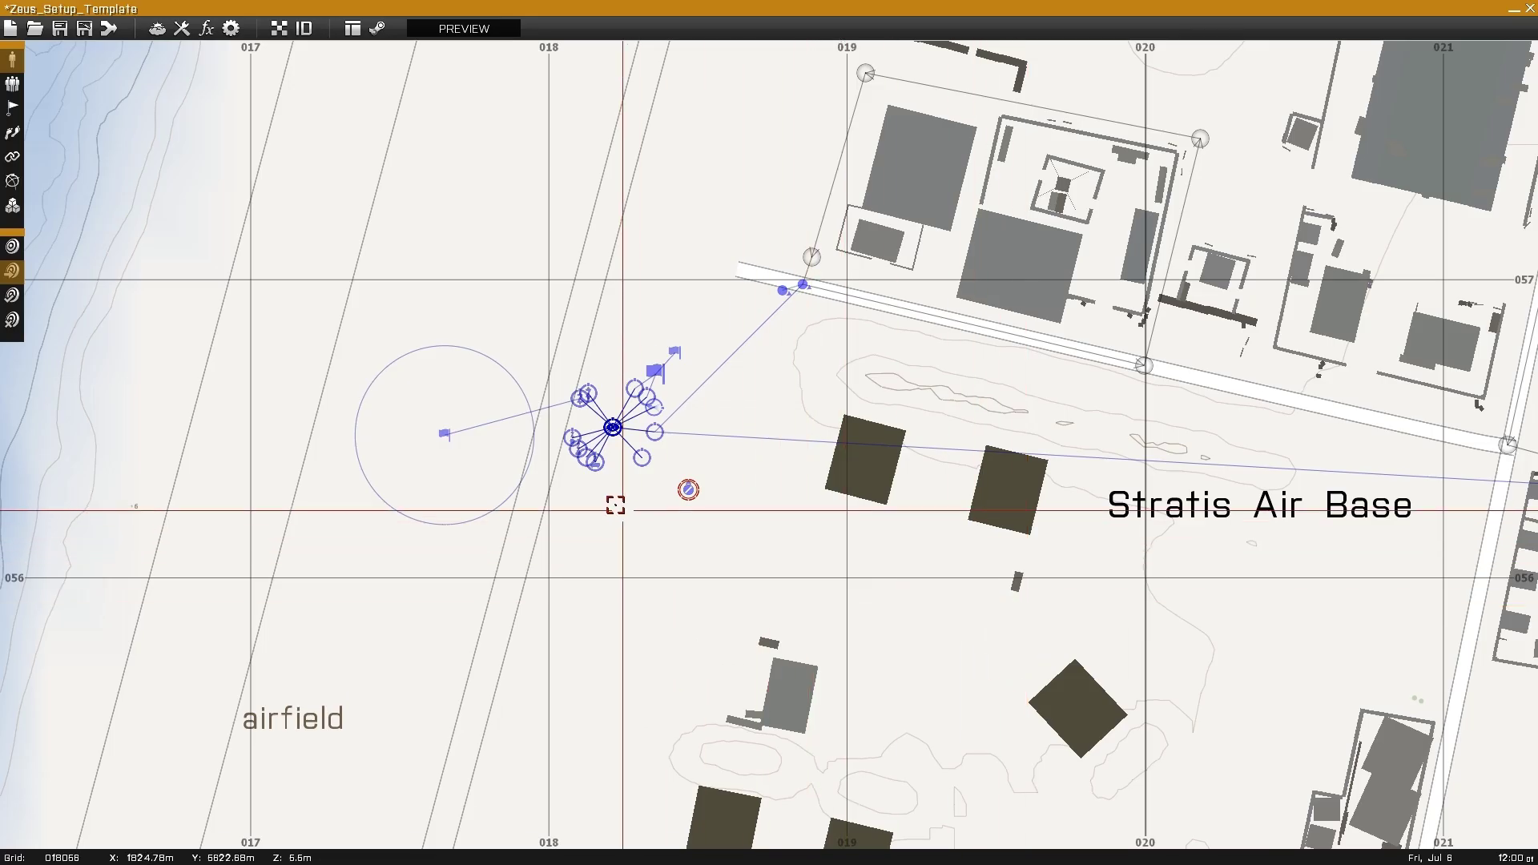
Step: Check the Add Camera Area module's camera ceiling of 400 and confirm it
scroll(614, 503, up, 5)
right_drag(622, 463, 666, 577)
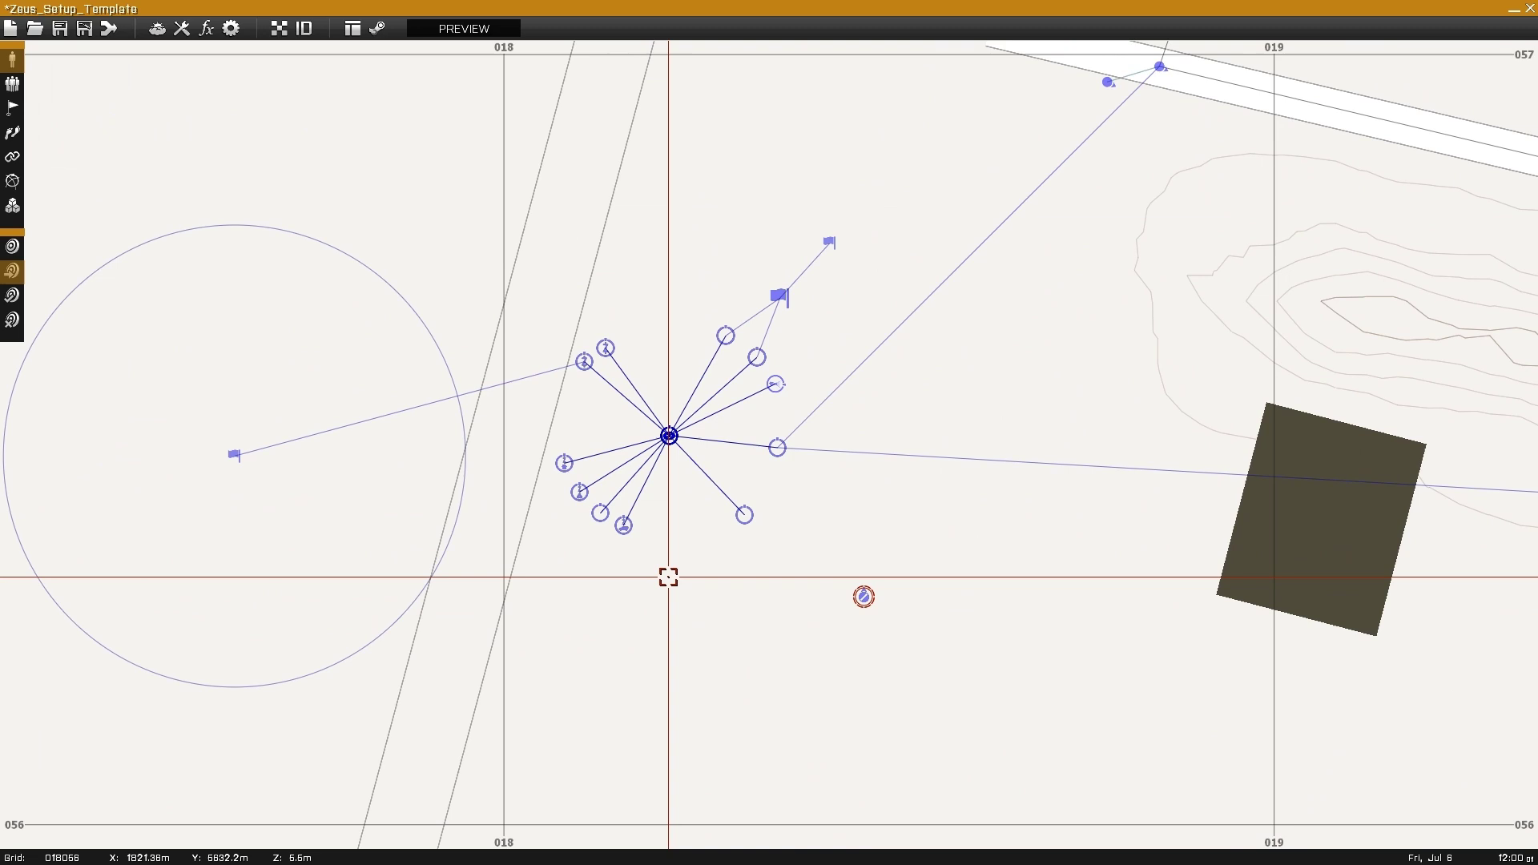
click(722, 334)
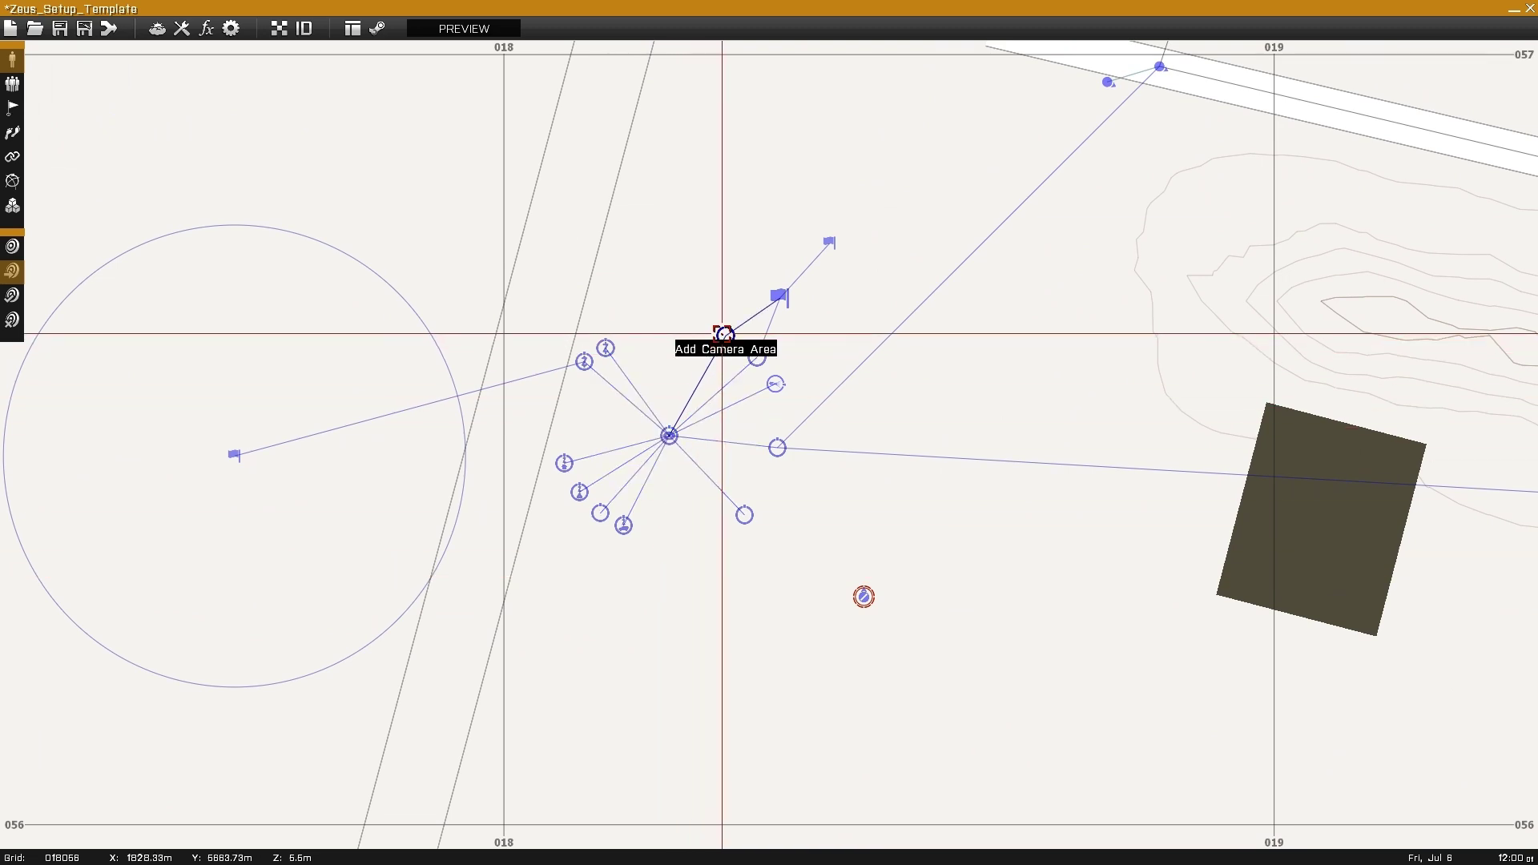
click(757, 357)
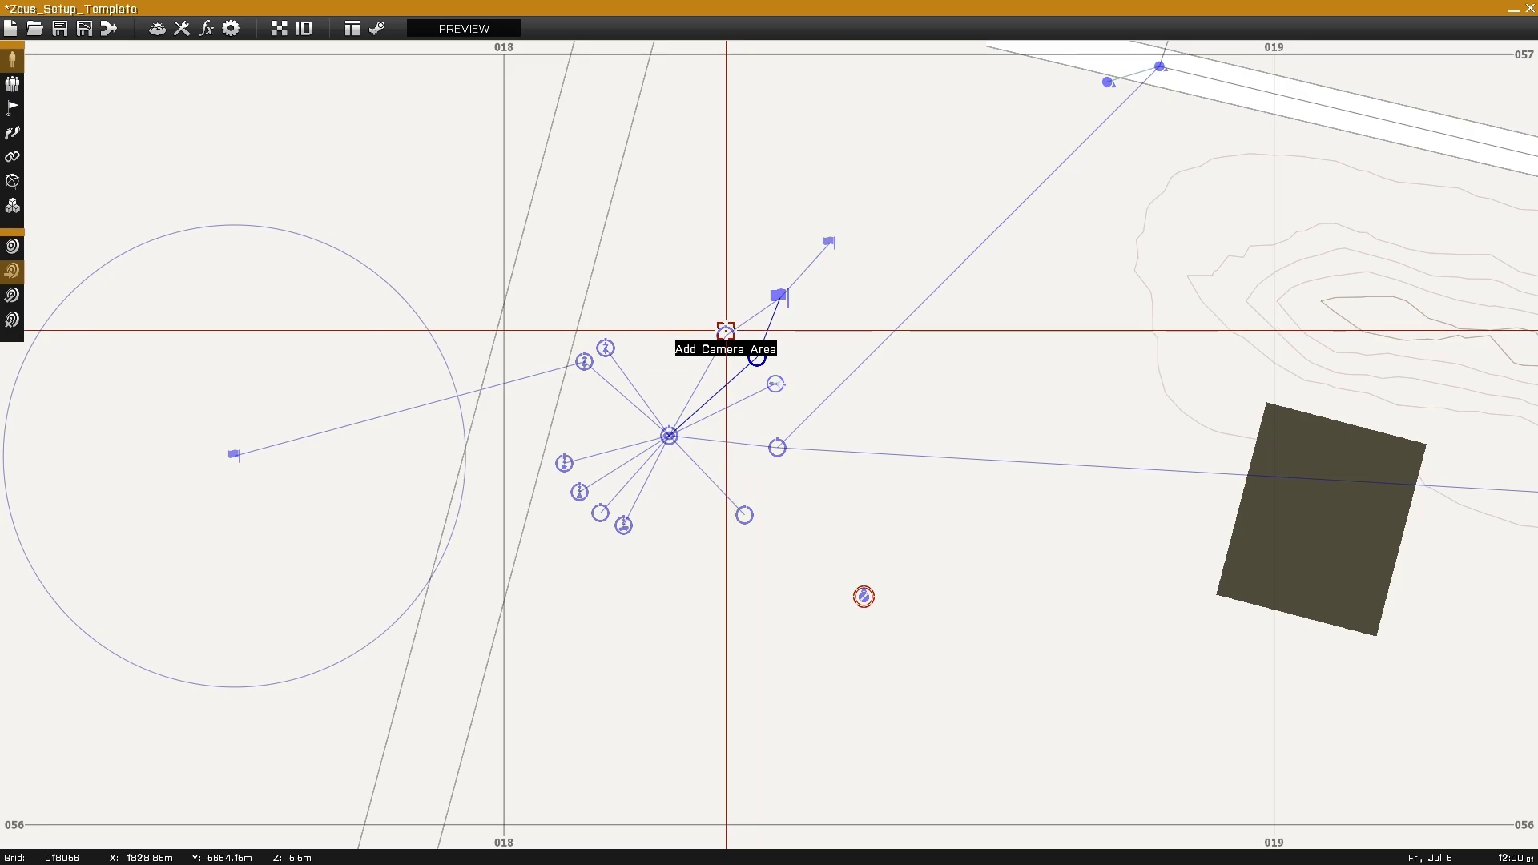
double_click(726, 331)
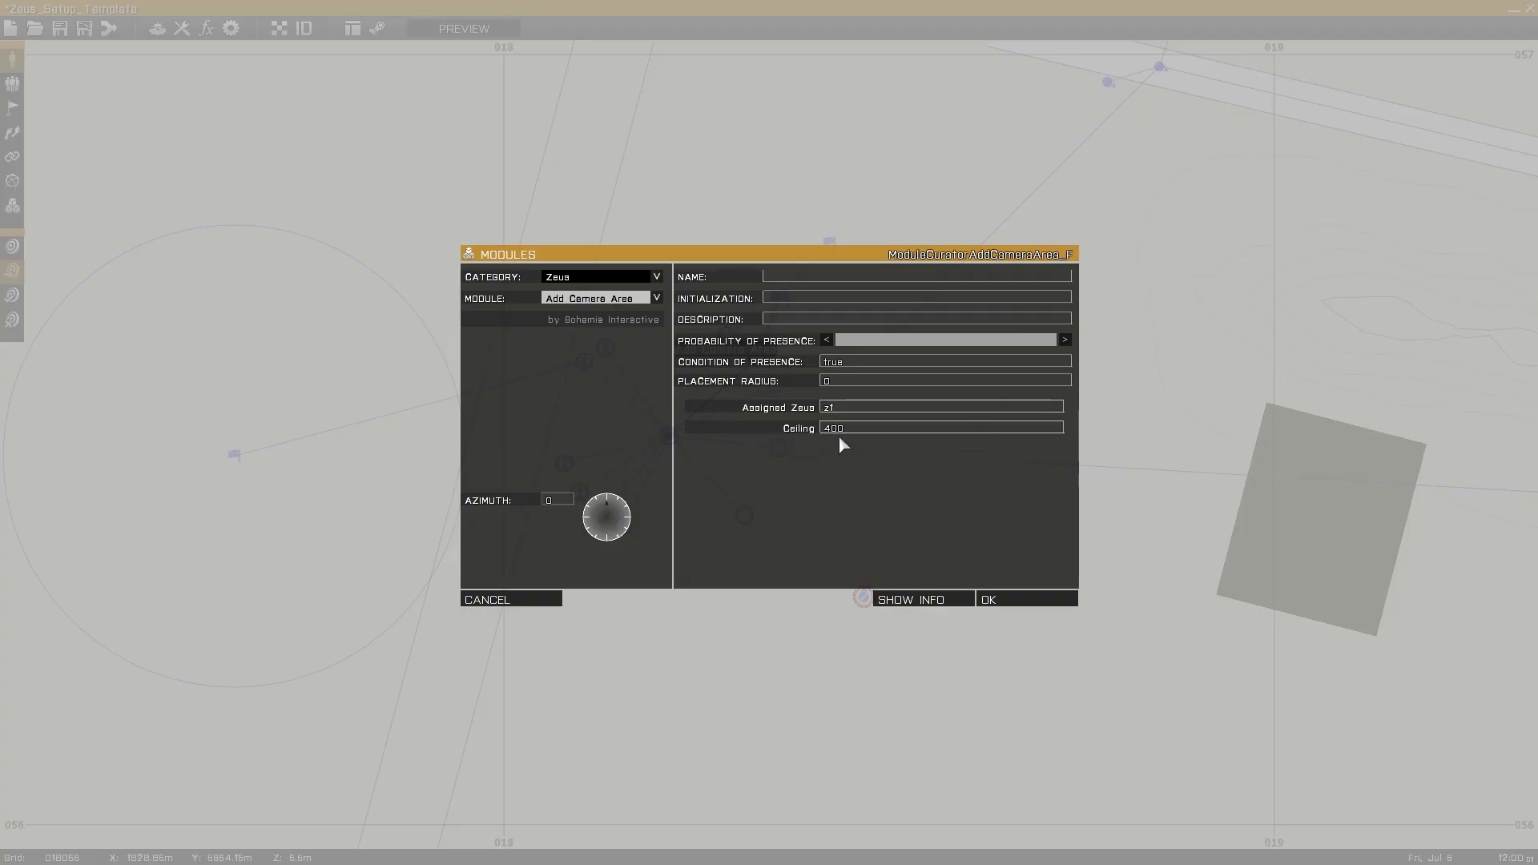
drag(851, 430, 753, 420)
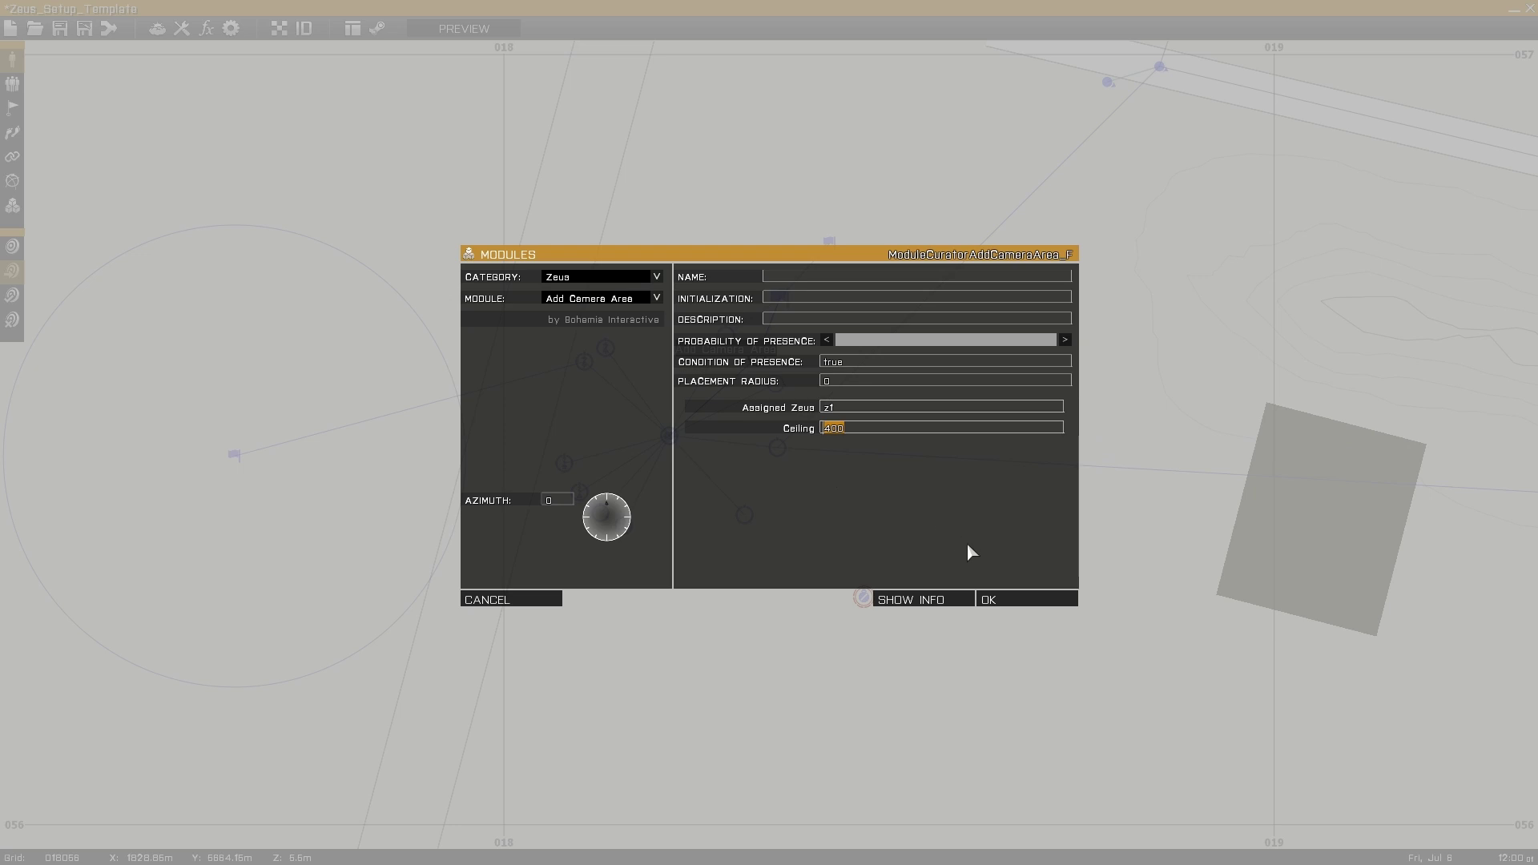
click(1004, 600)
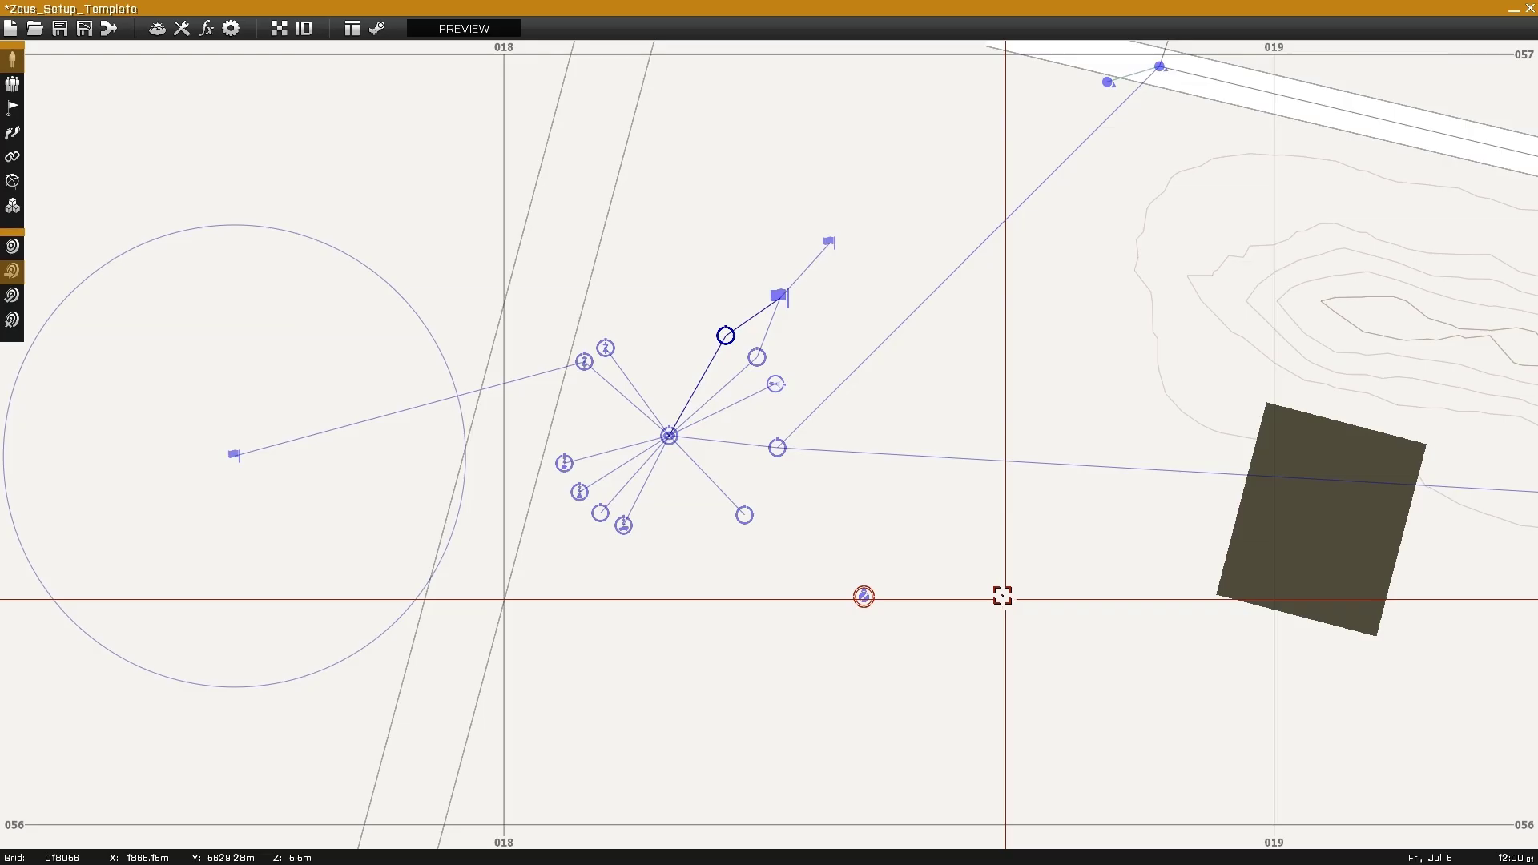
Step: Confirm the Add Editing Area module is assigned to z1
double_click(756, 358)
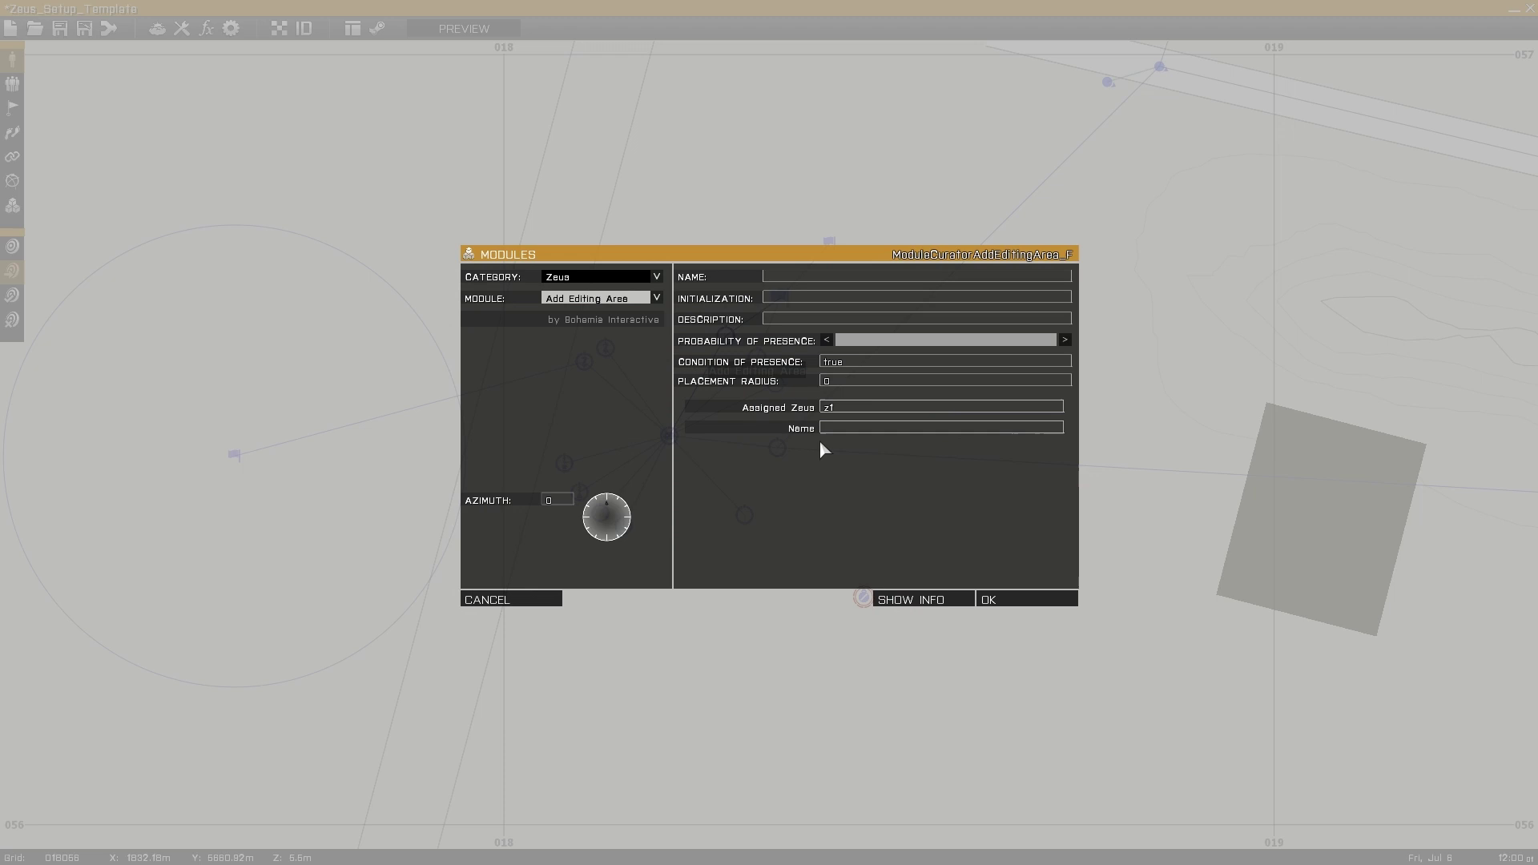
click(829, 407)
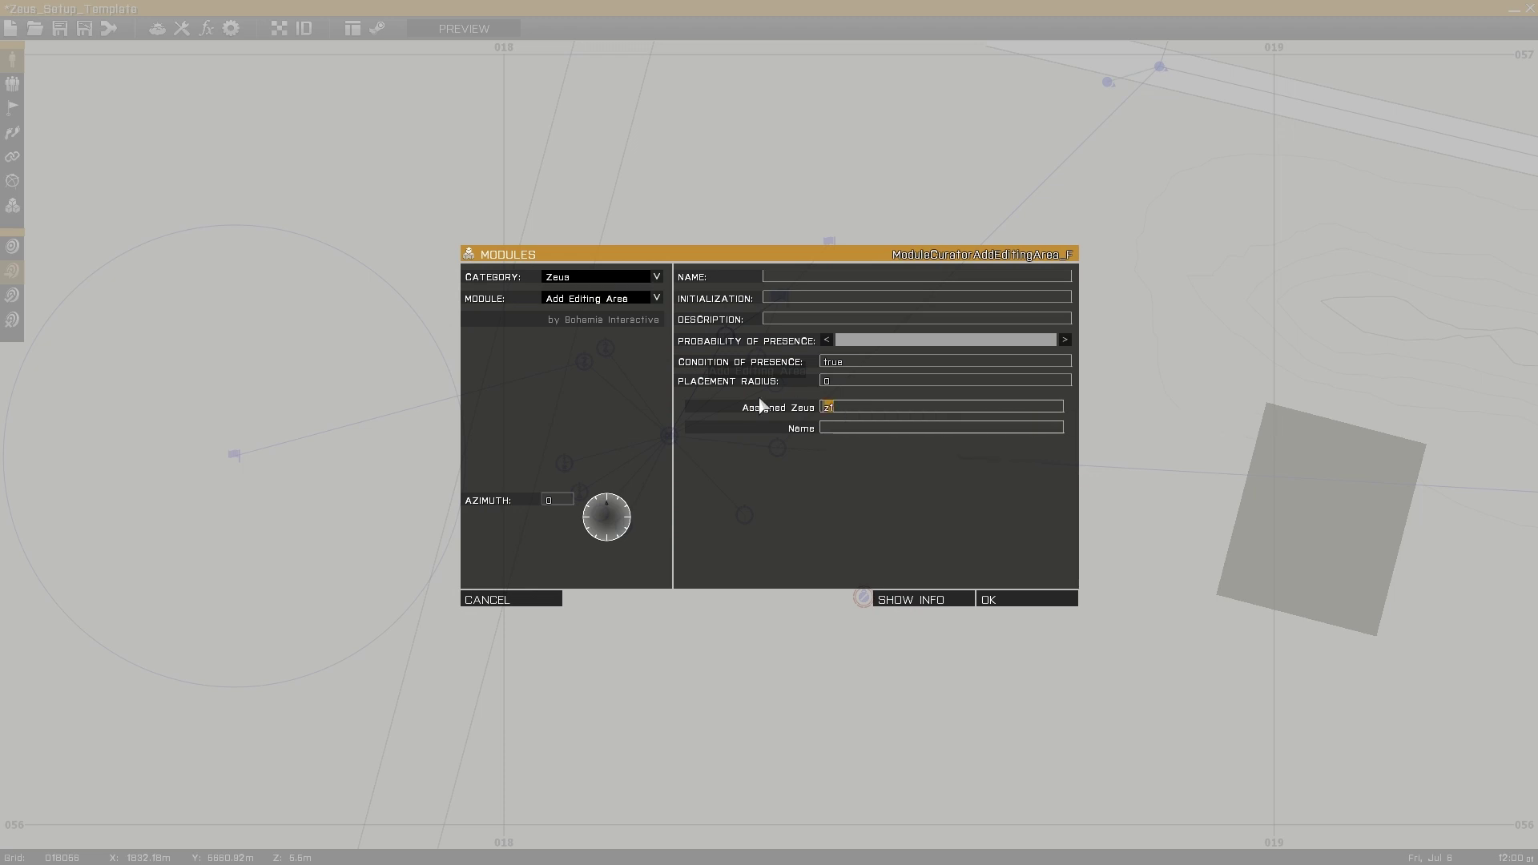
click(1016, 600)
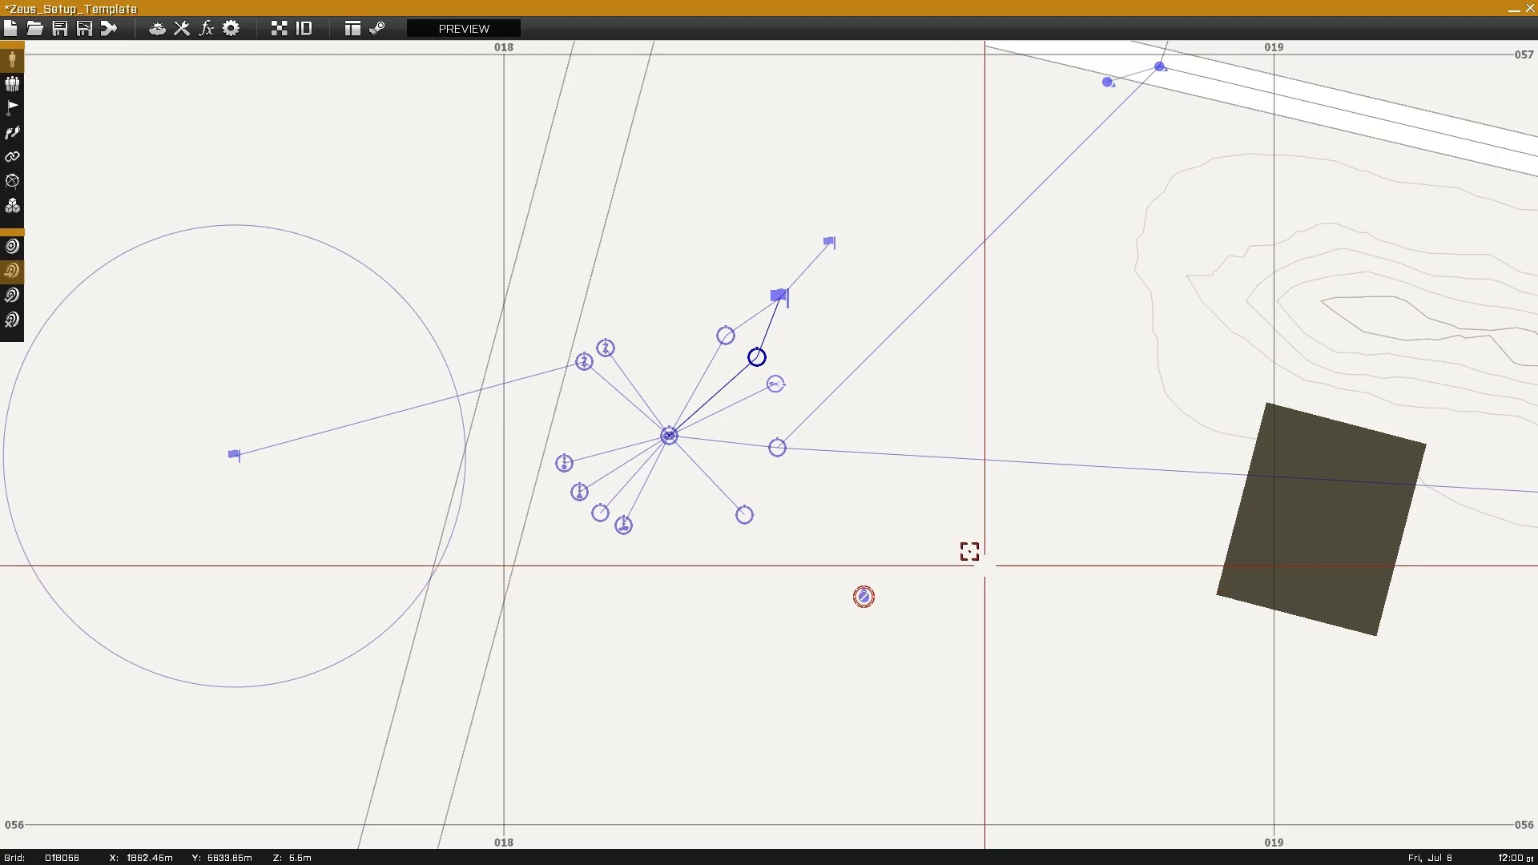
Step: Check the nearby trigger's size of 400 by 300 and close it unchanged
click(776, 298)
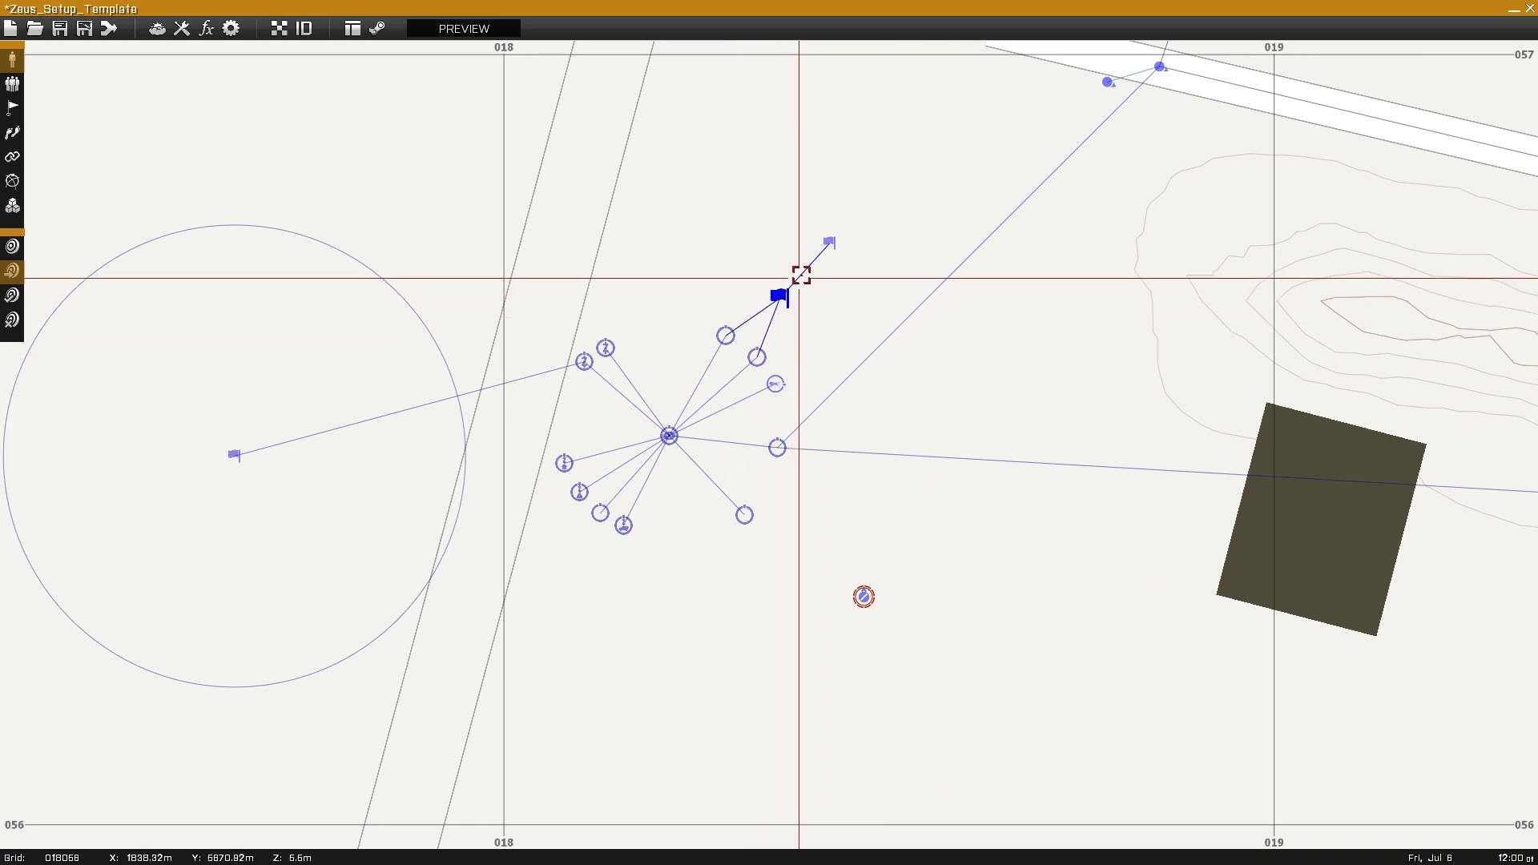
click(830, 241)
scroll(830, 240, down, 5)
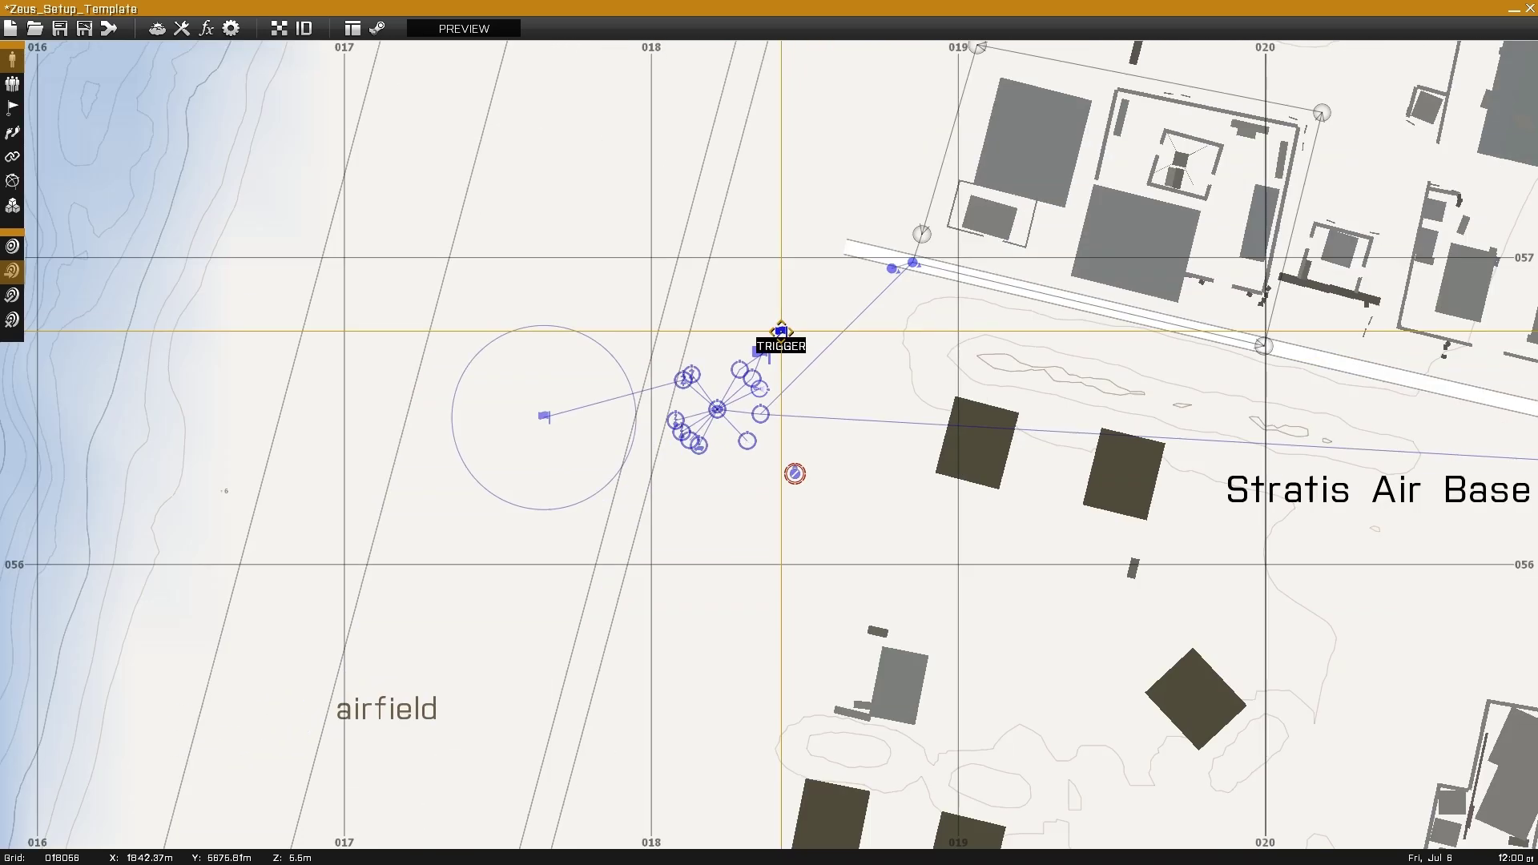
double_click(781, 330)
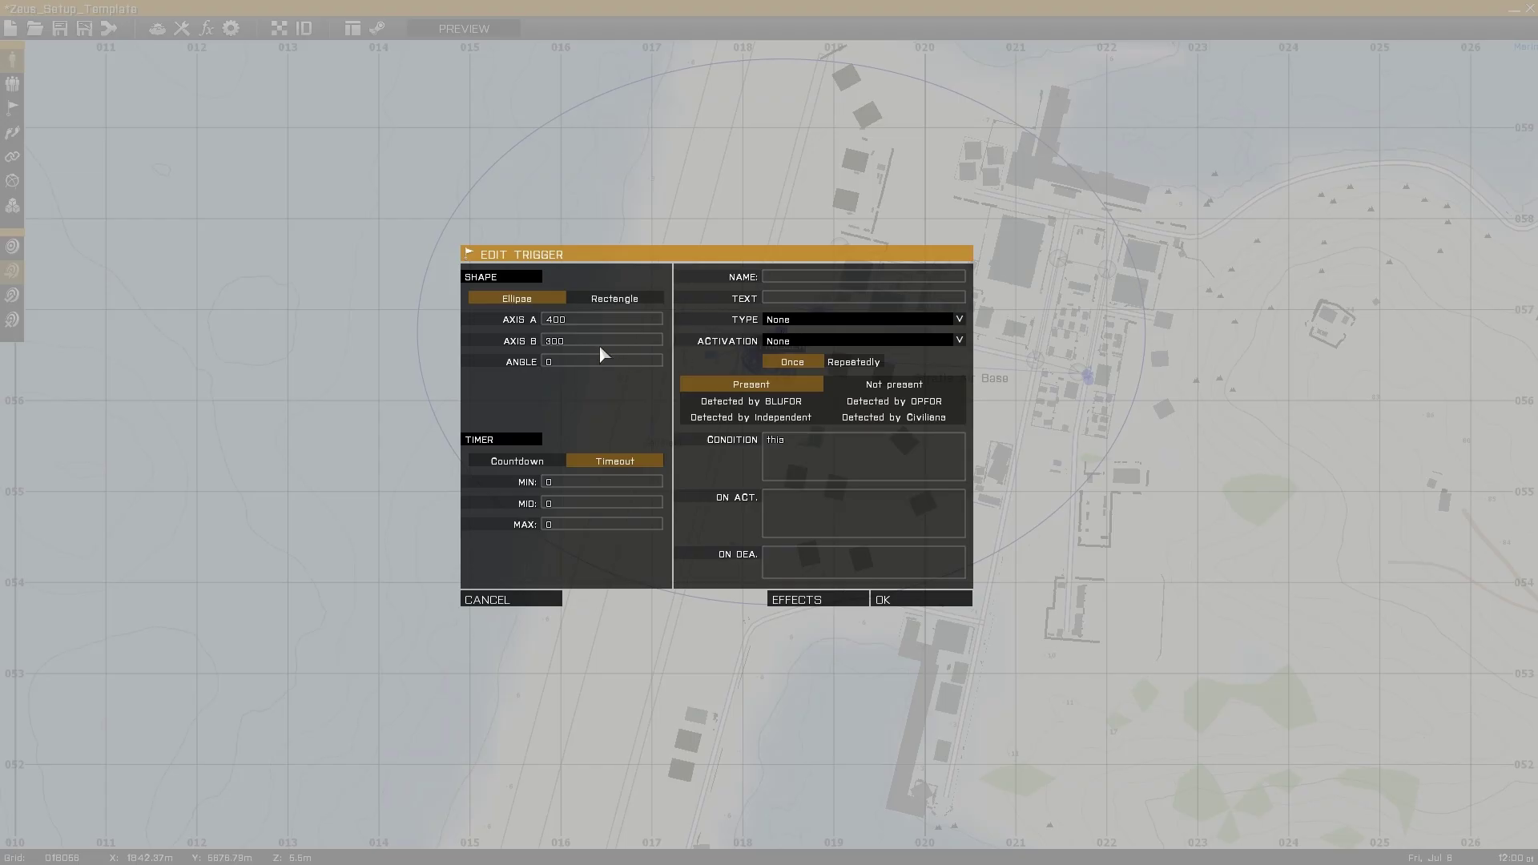
click(583, 320)
click(912, 596)
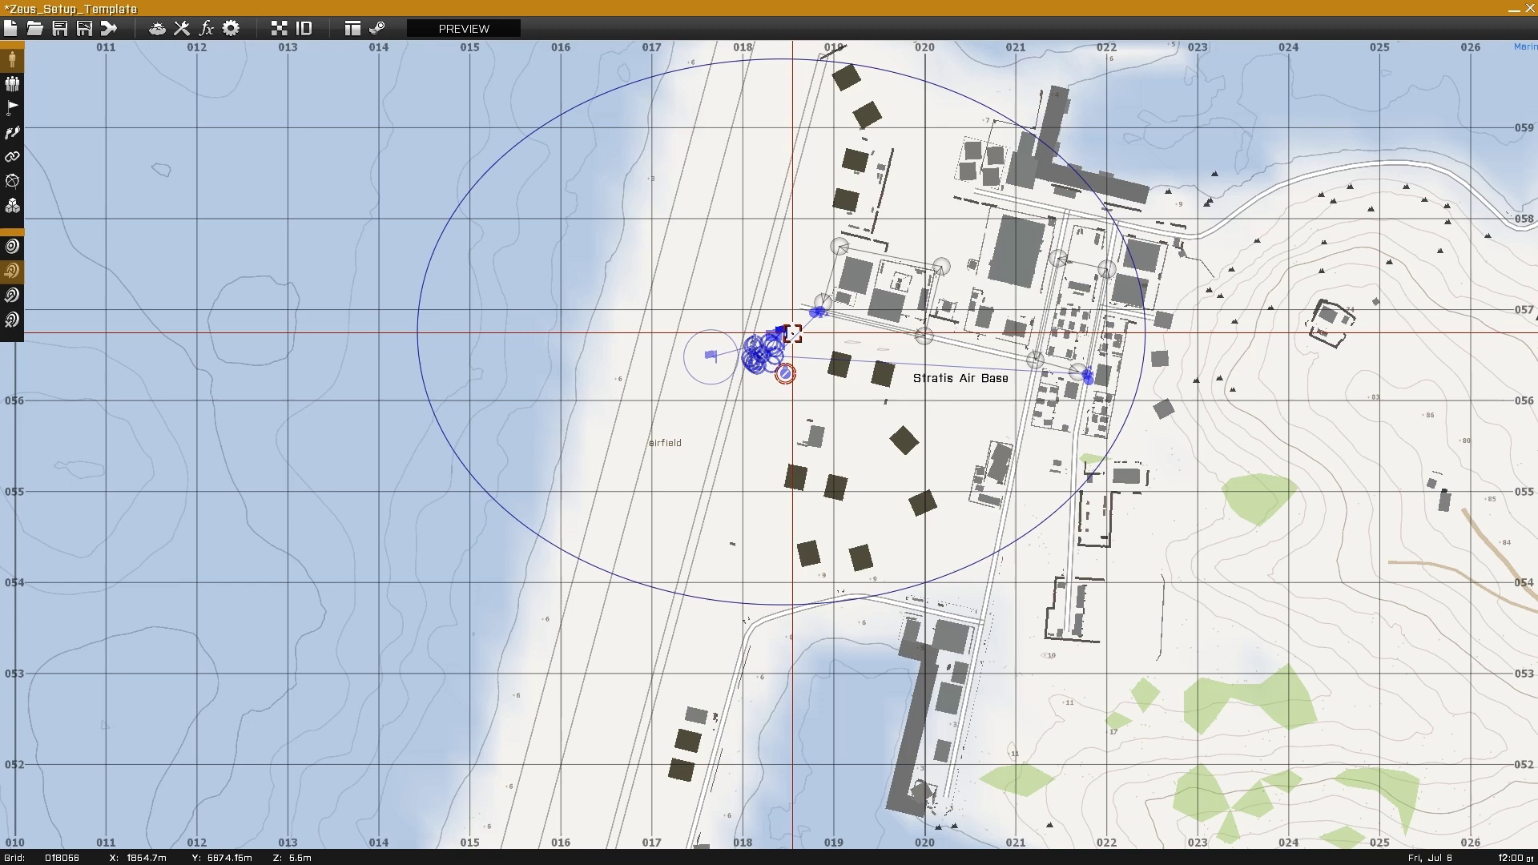
scroll(789, 292, up, 5)
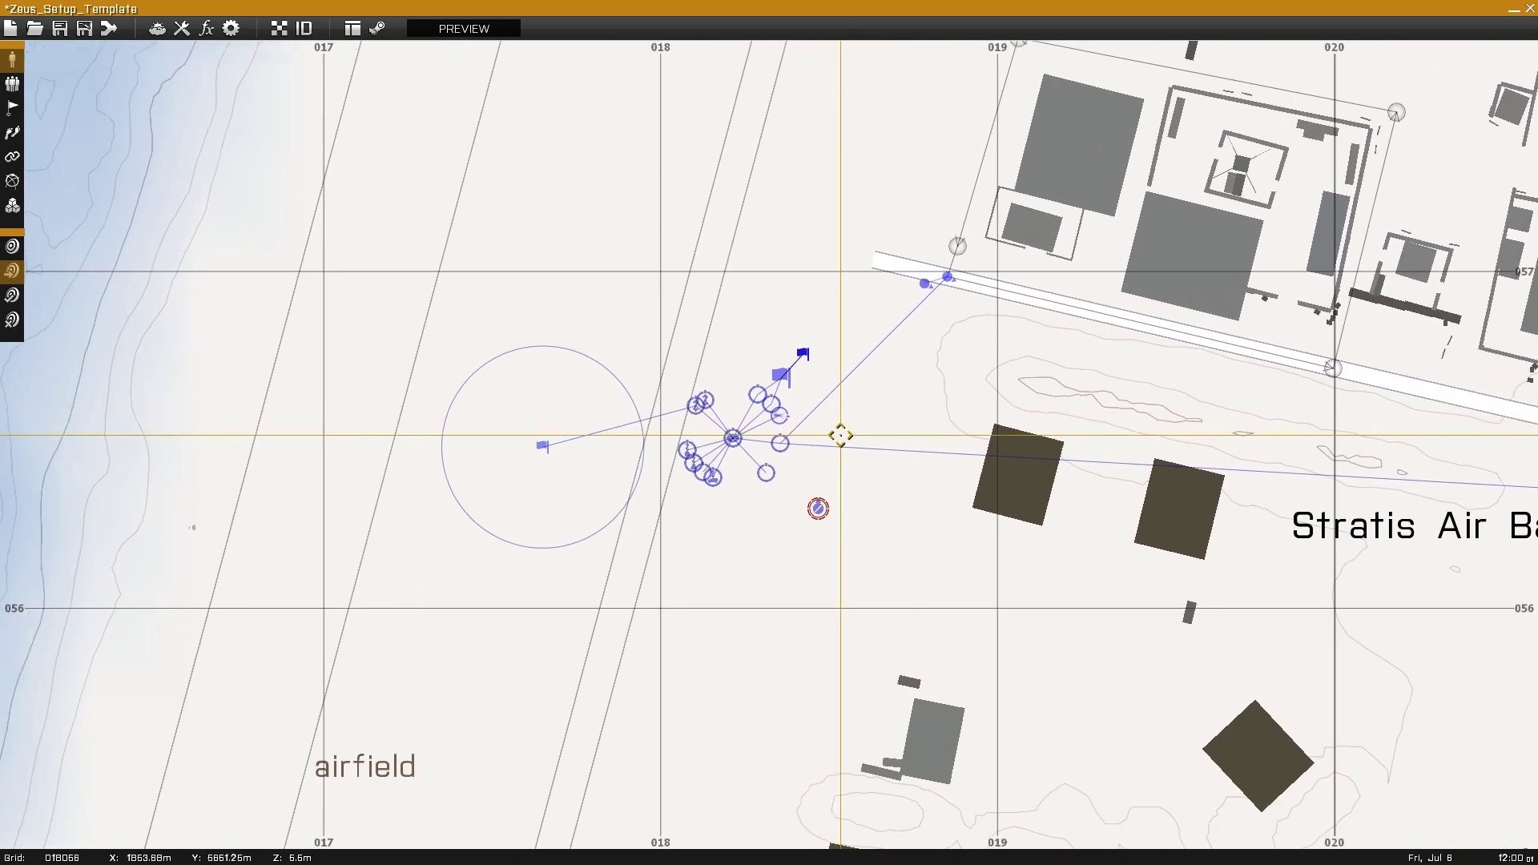
scroll(833, 436, up, 3)
Step: Verify Set Camera Position: owner z1, pitch -20, commit time 0.3, Use as default Enabled
double_click(719, 392)
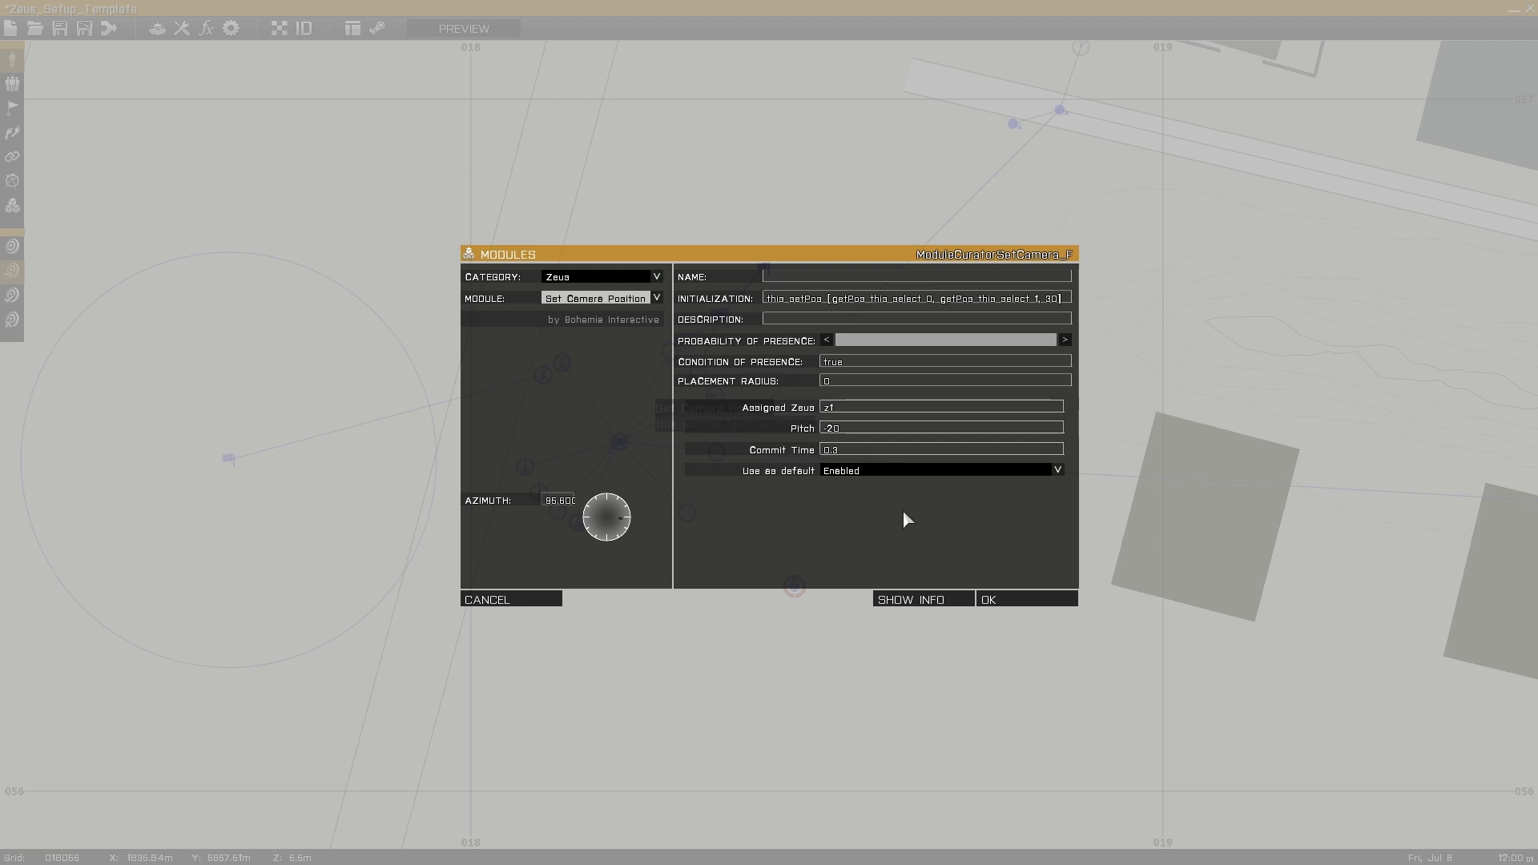
click(843, 406)
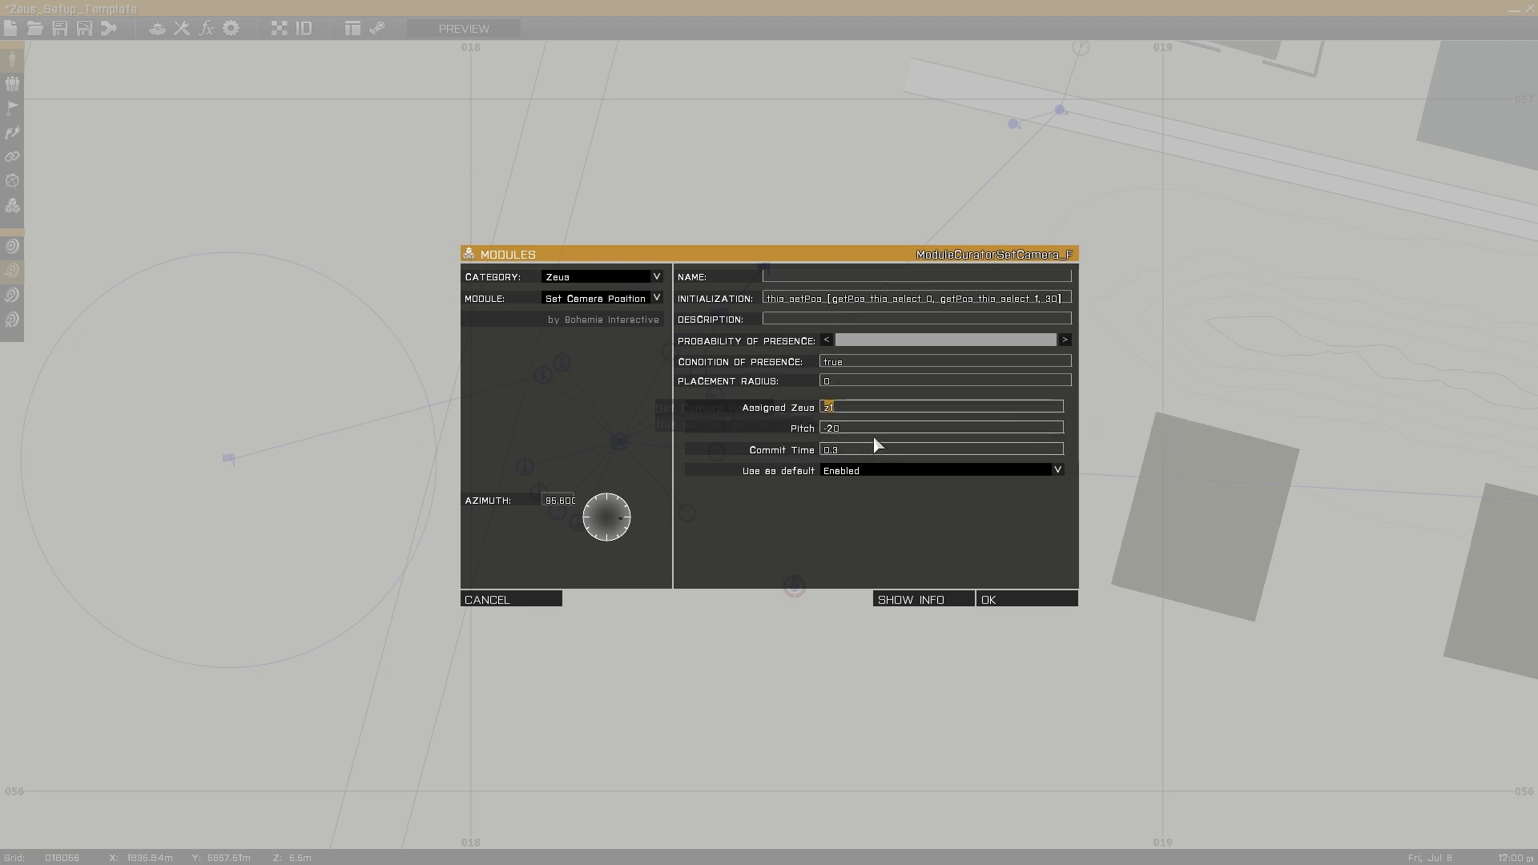
double_click(858, 427)
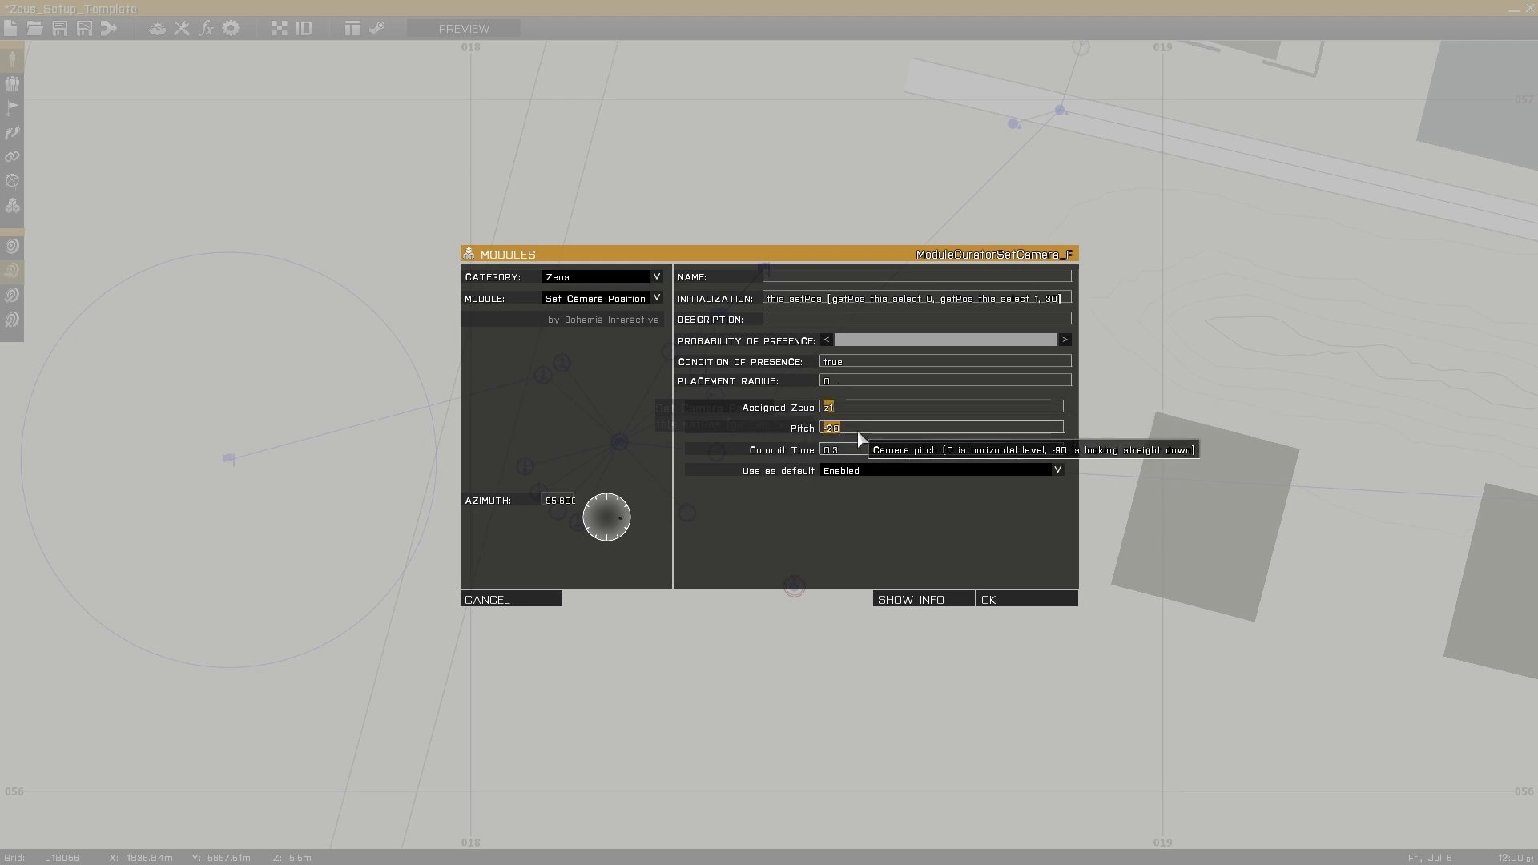
double_click(850, 451)
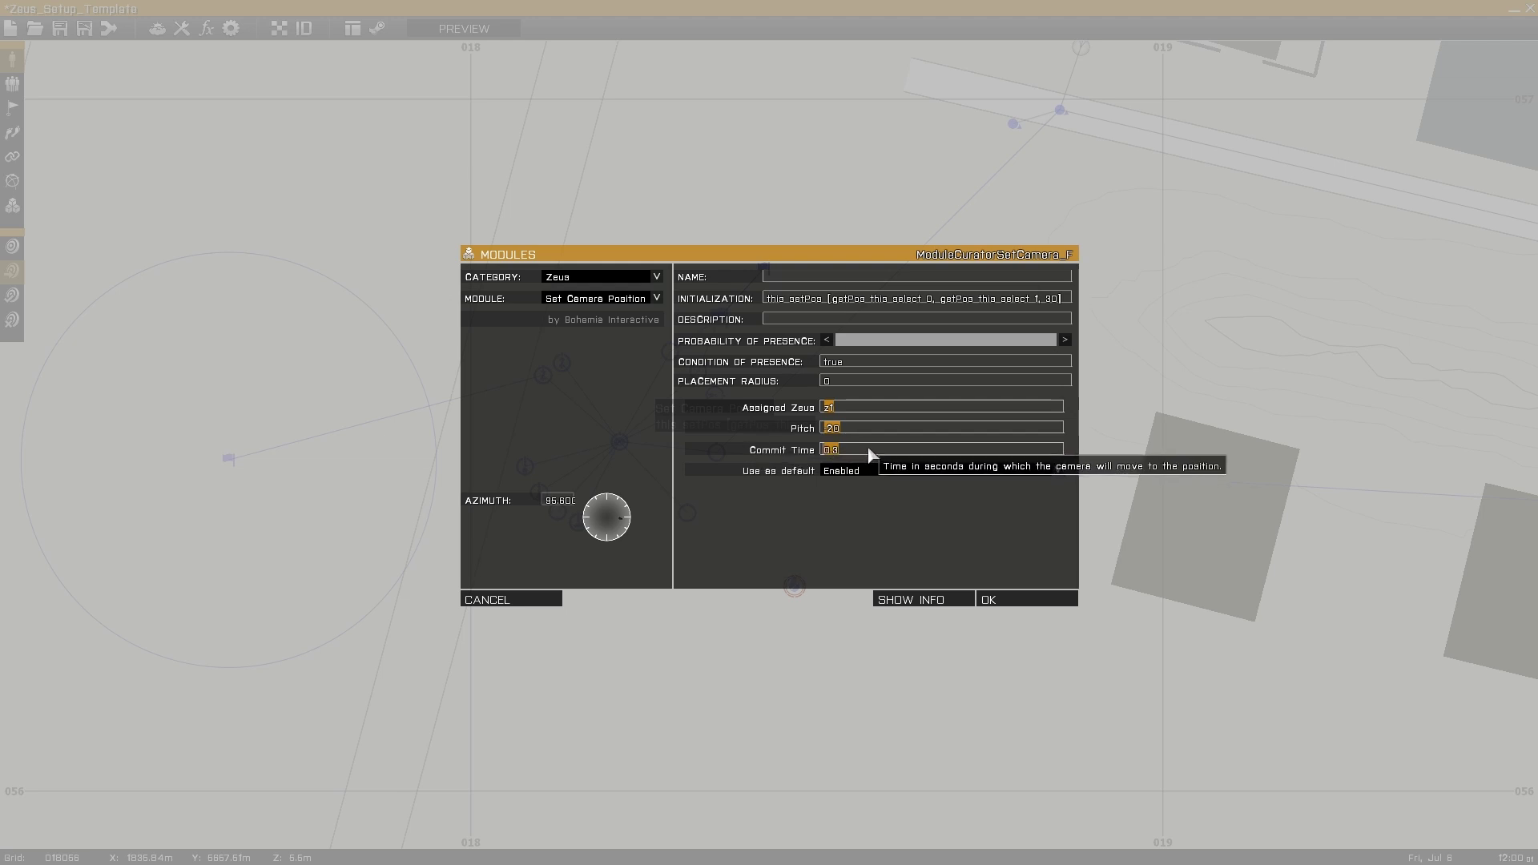
click(870, 471)
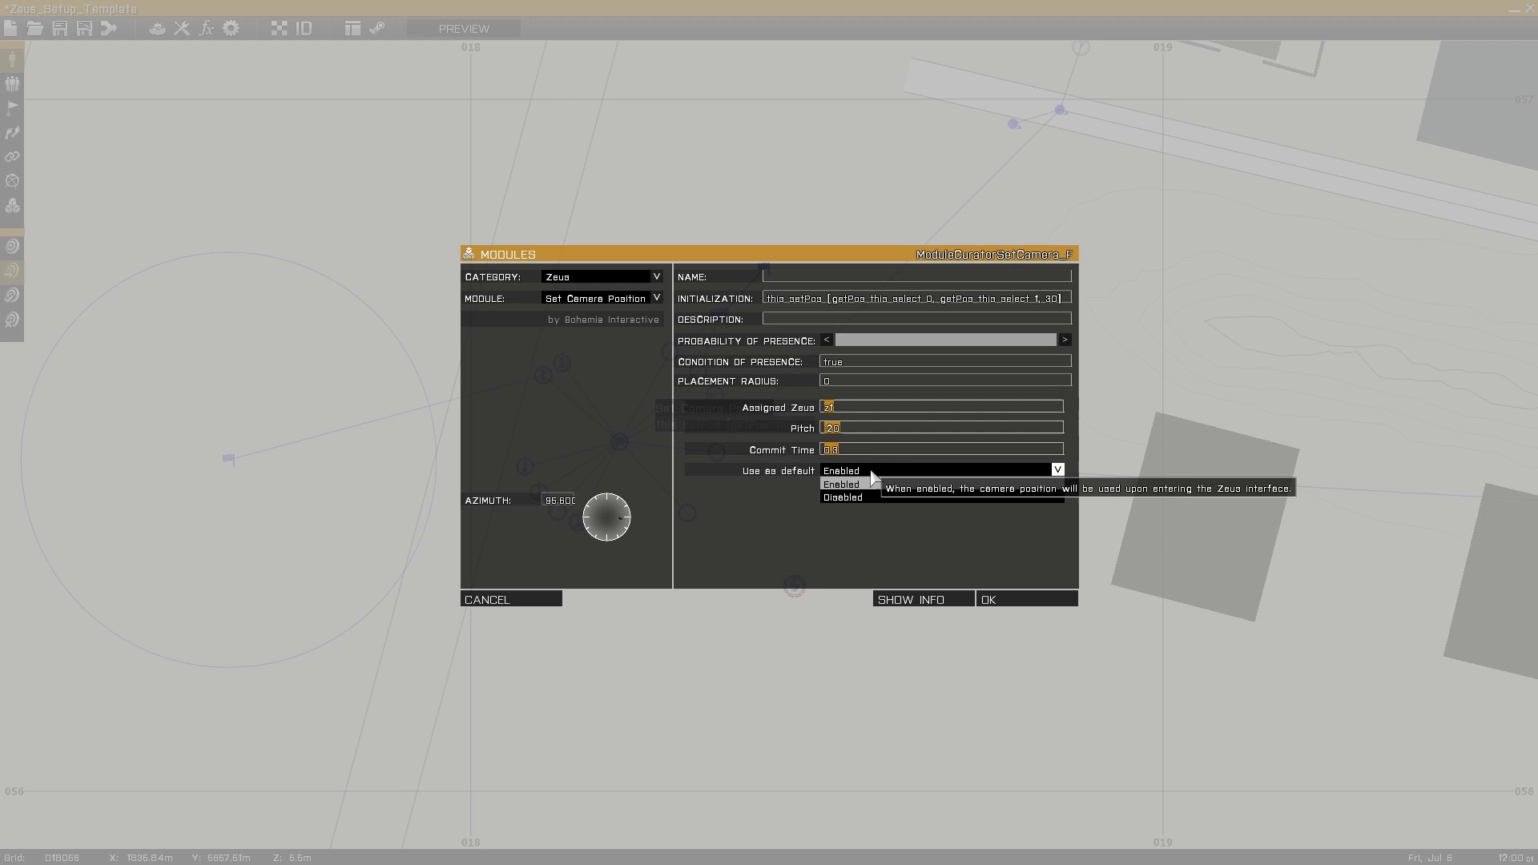
click(862, 484)
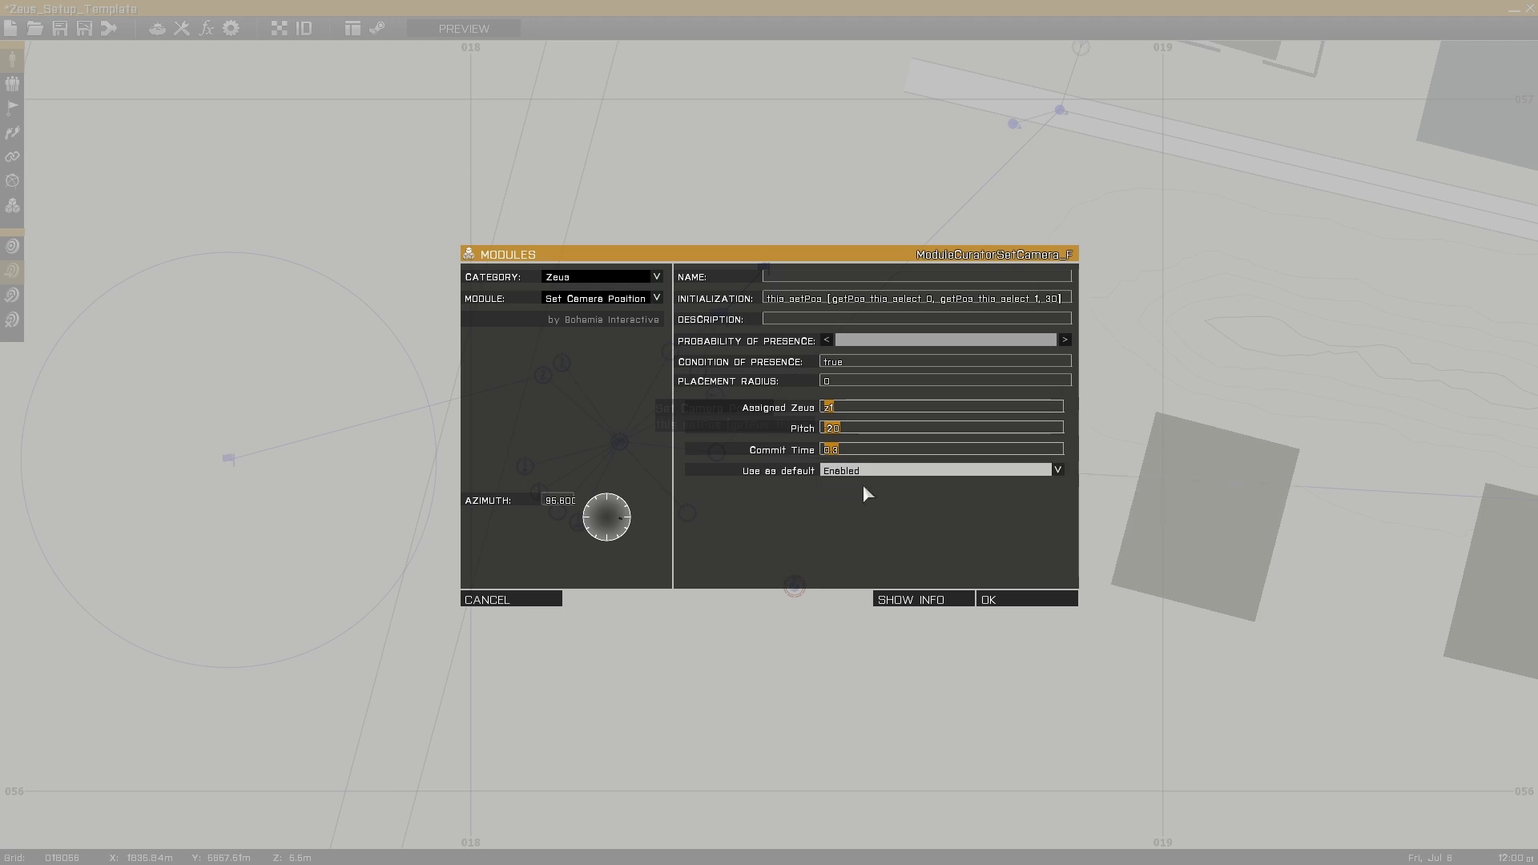
Step: Review the Initialization line, confirm the settings, then select the two flags and three waypoints
drag(768, 300, 1218, 279)
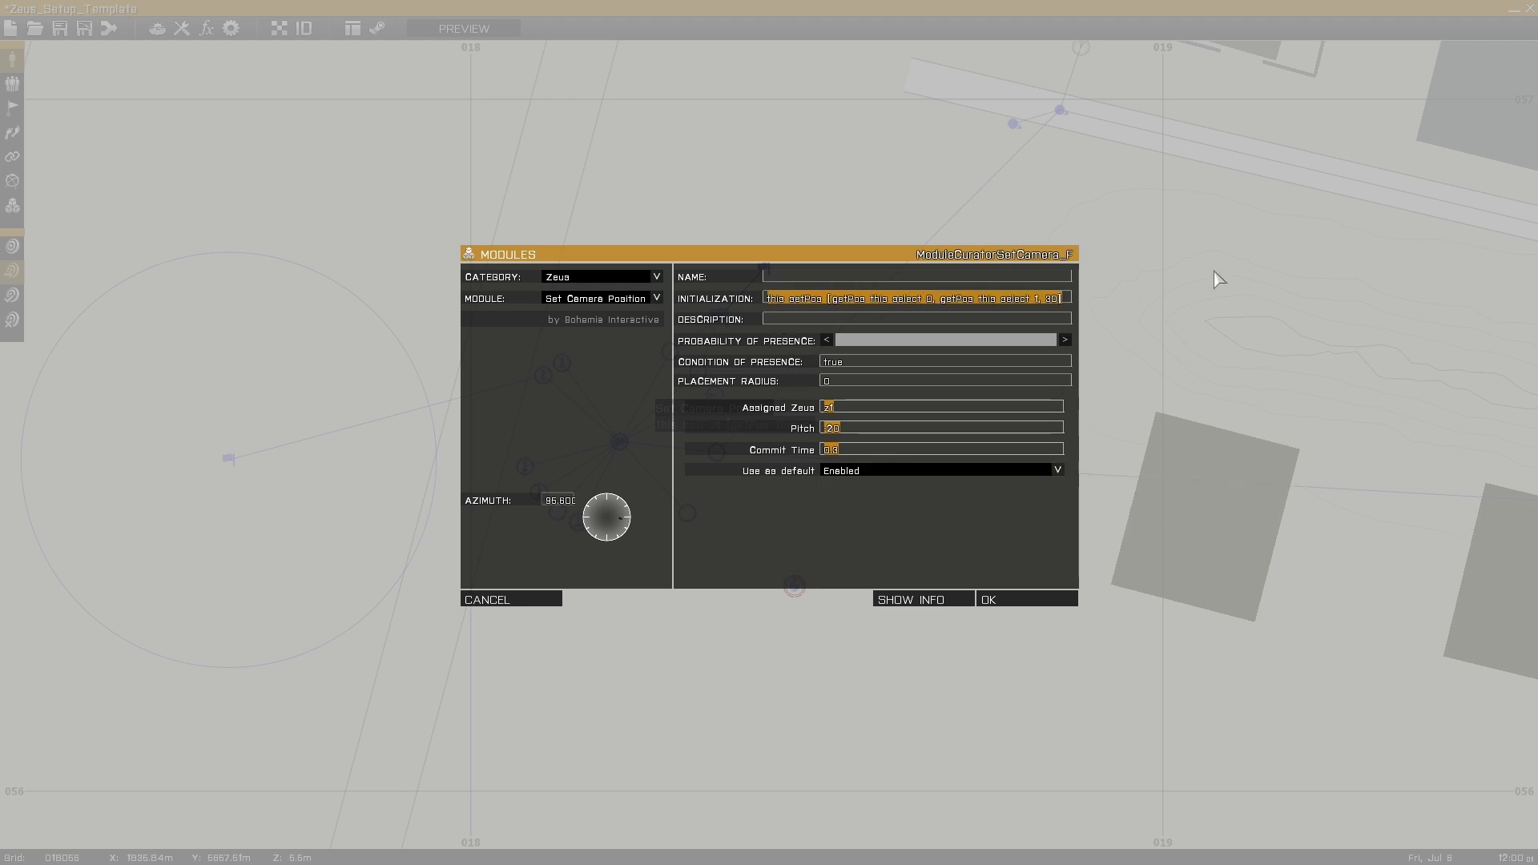
click(1054, 304)
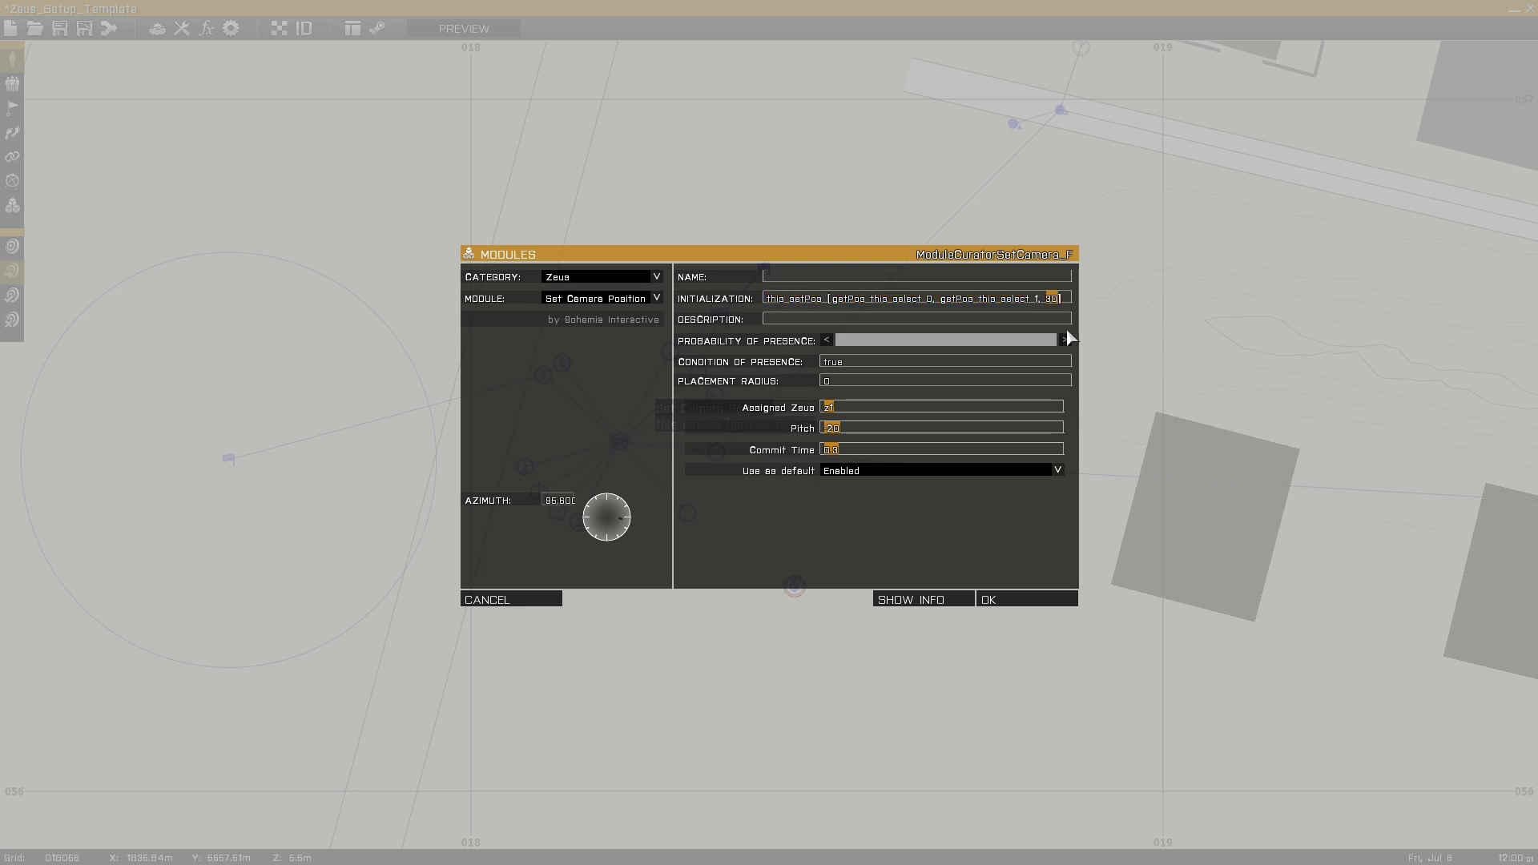
click(989, 599)
drag(641, 233, 844, 425)
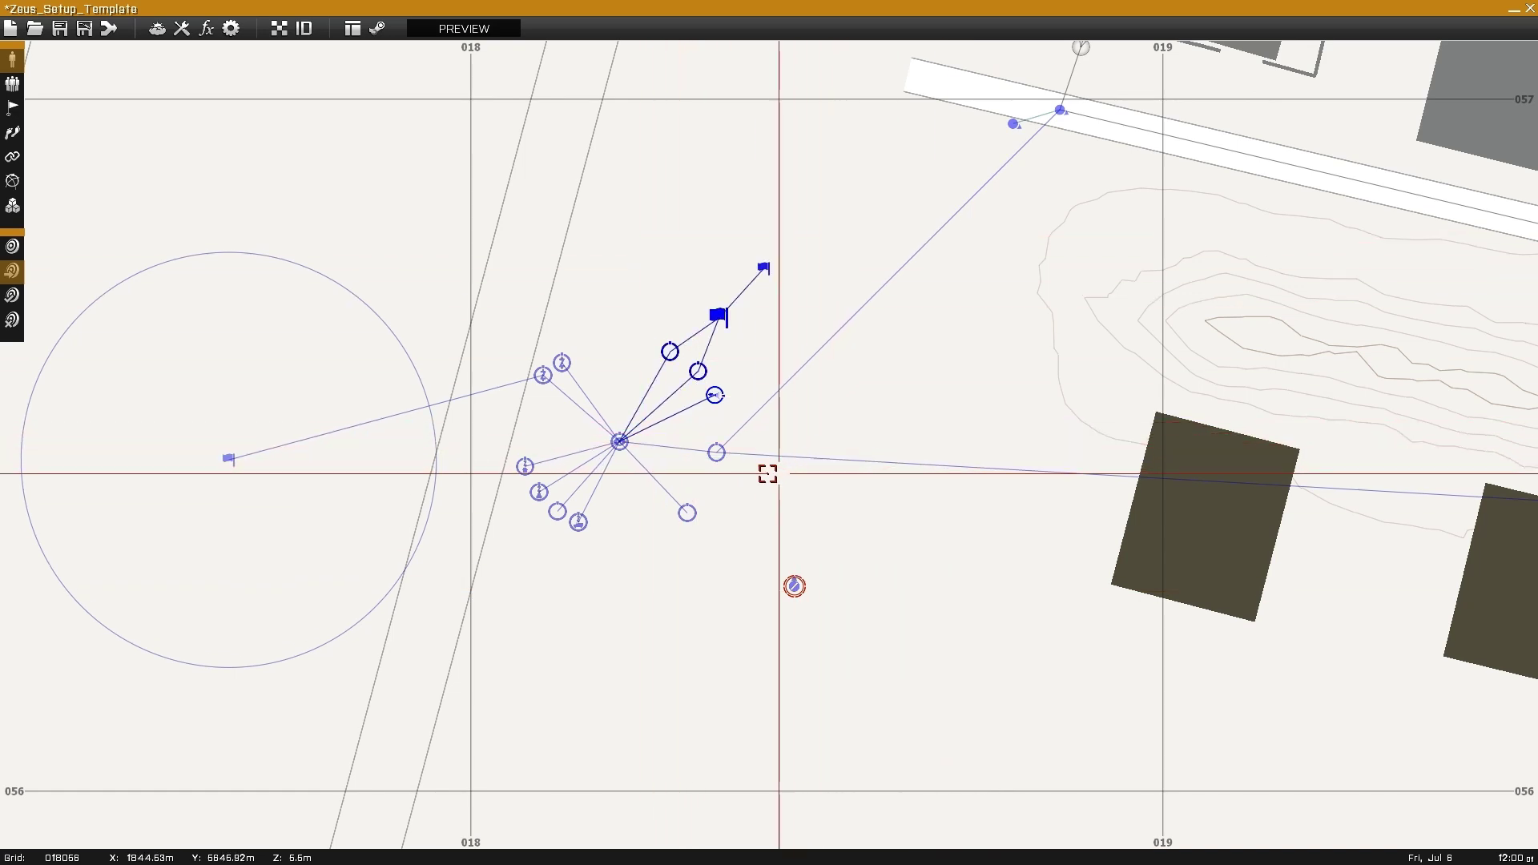
click(717, 446)
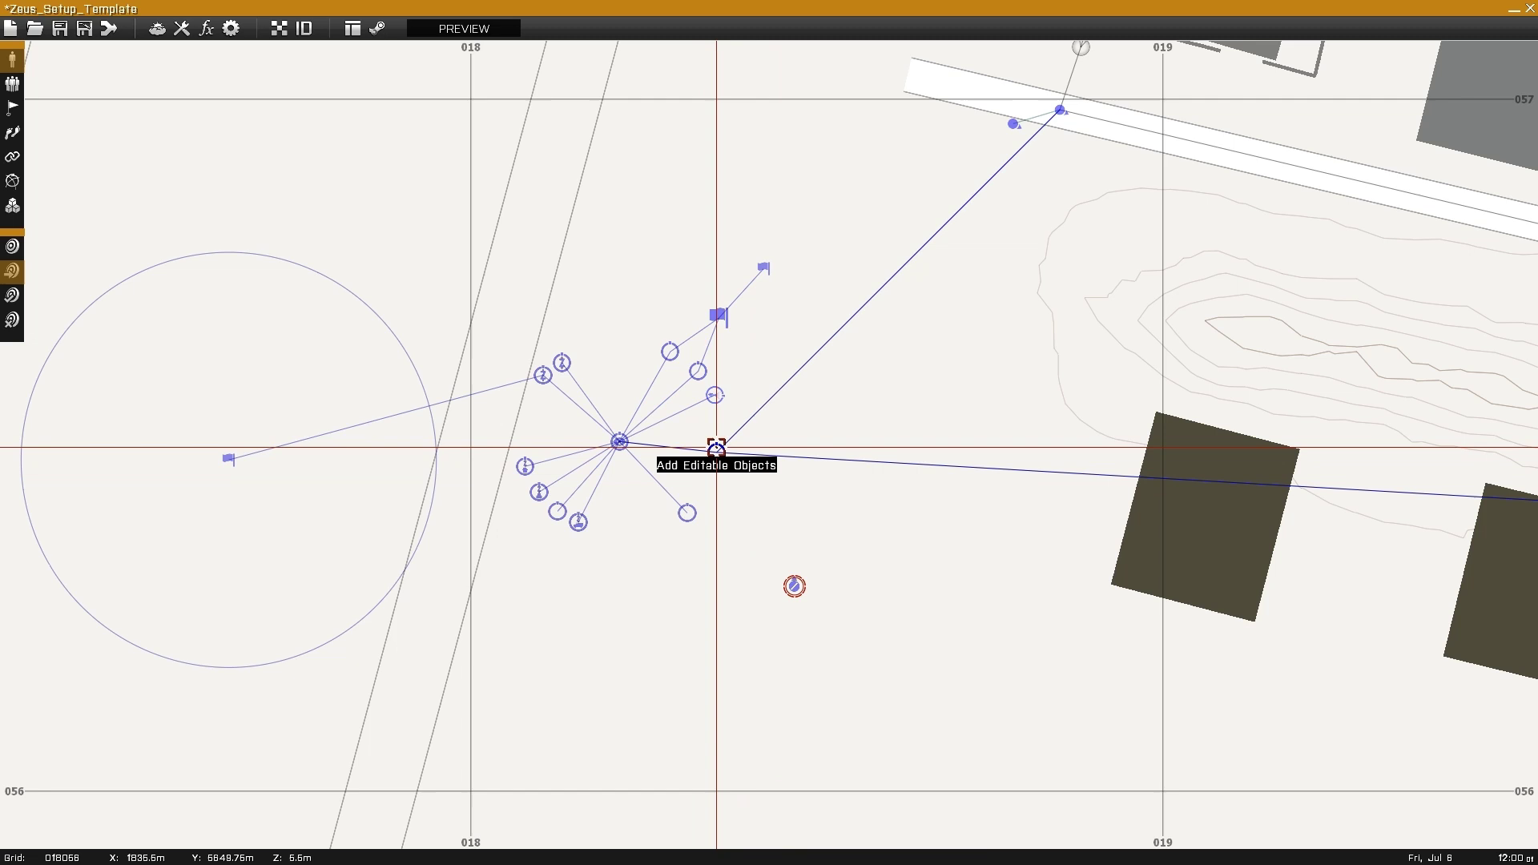
scroll(669, 539, down, 5)
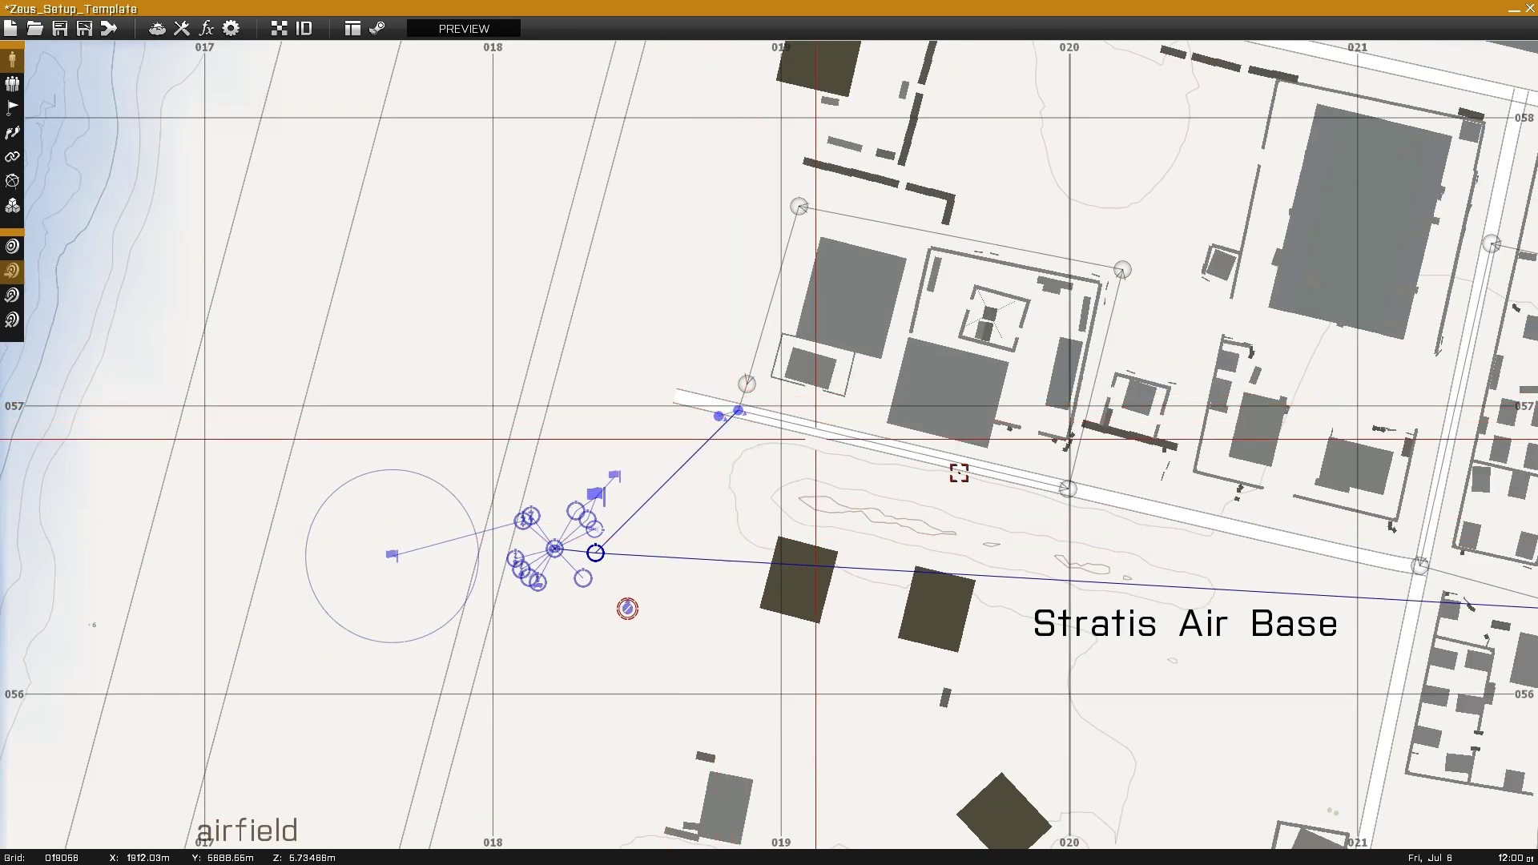
right_drag(961, 474, 721, 451)
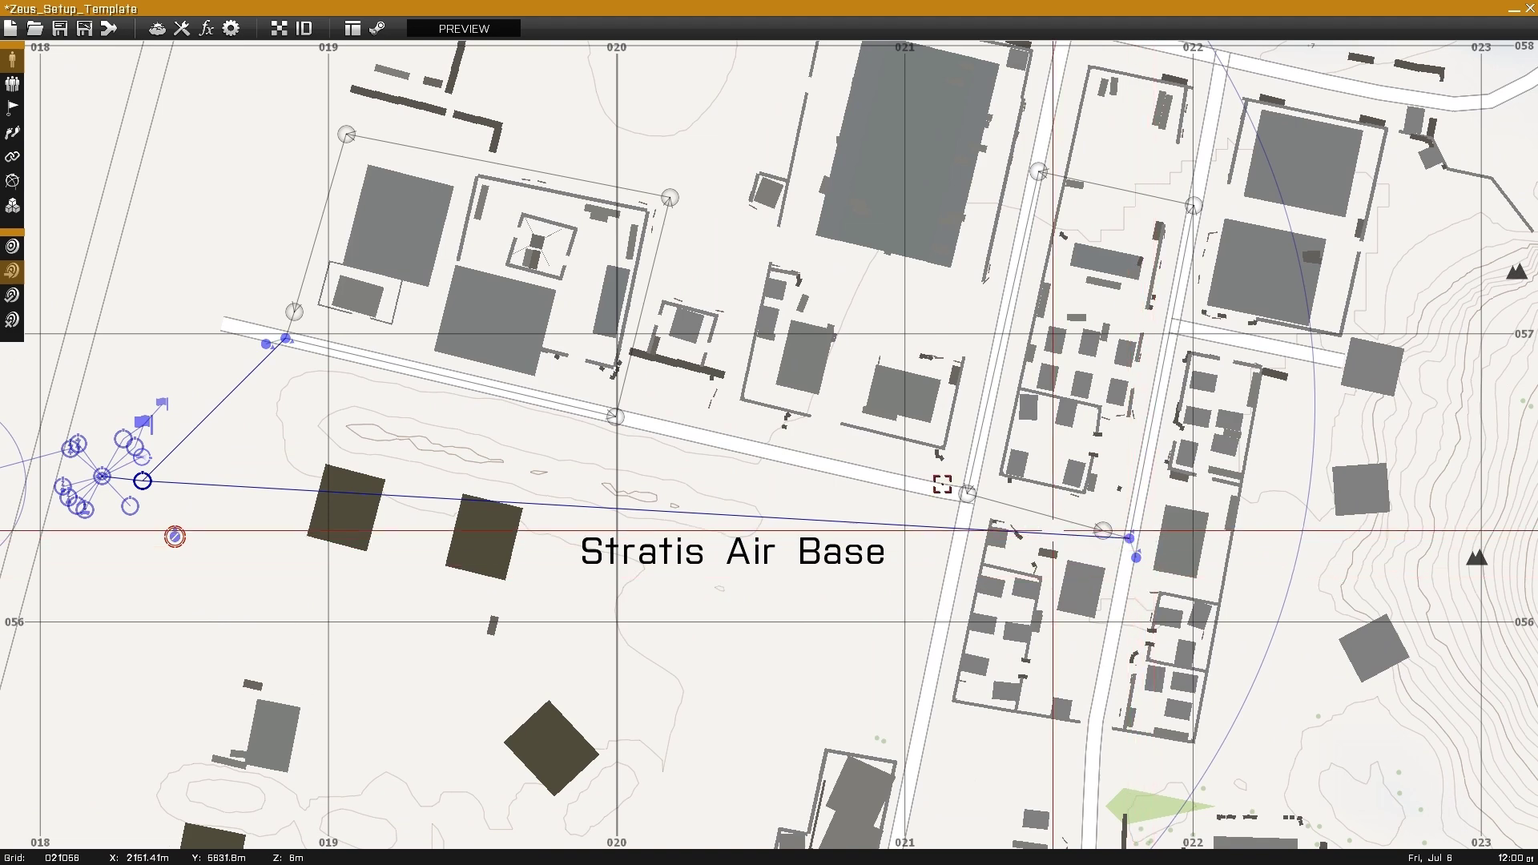
scroll(450, 367, down, 2)
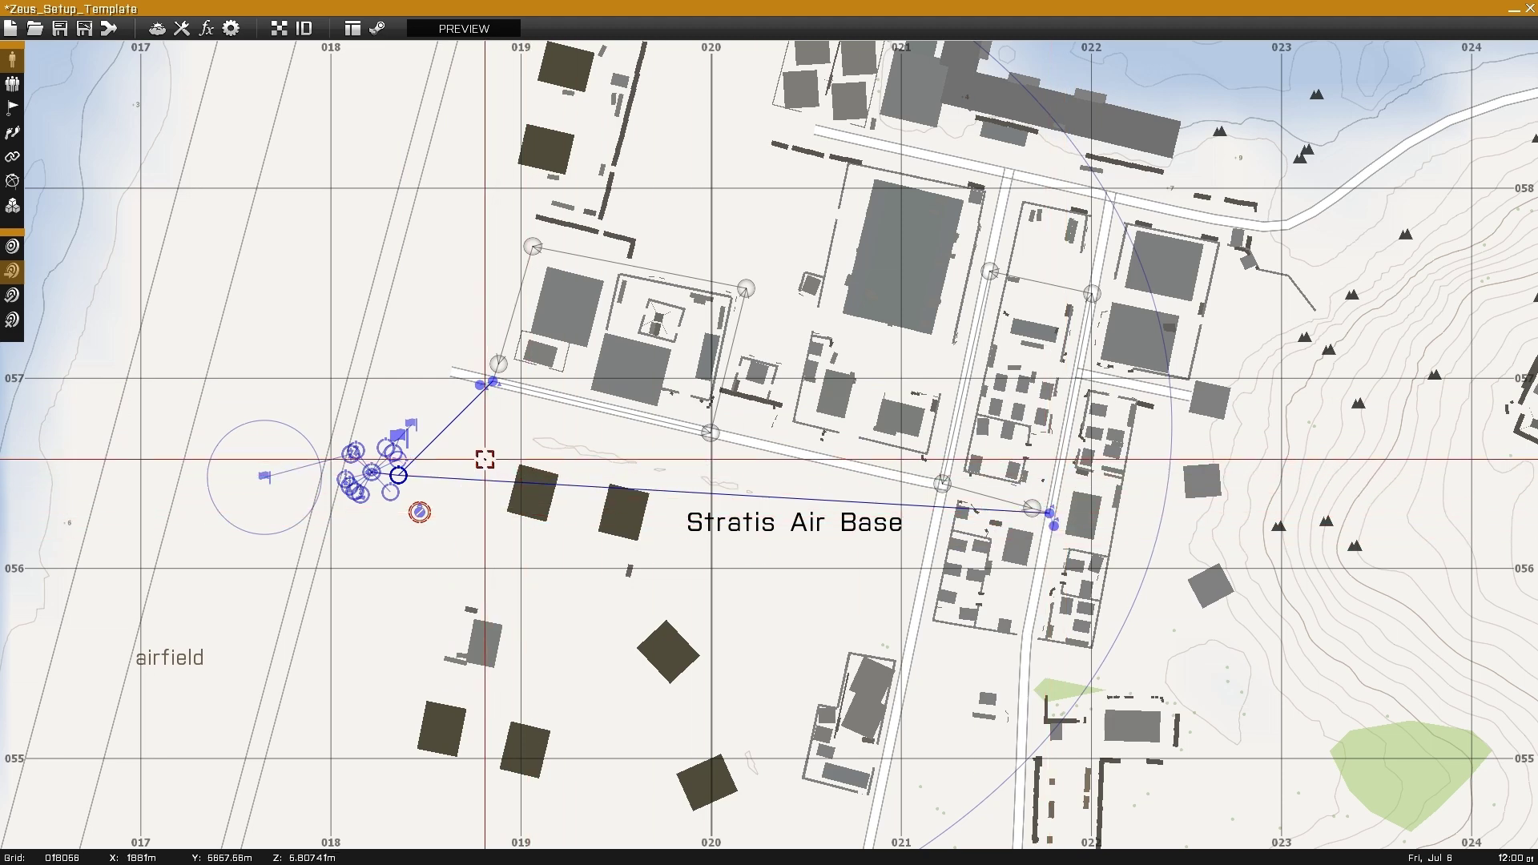
right_drag(484, 456, 641, 463)
scroll(424, 455, up, 5)
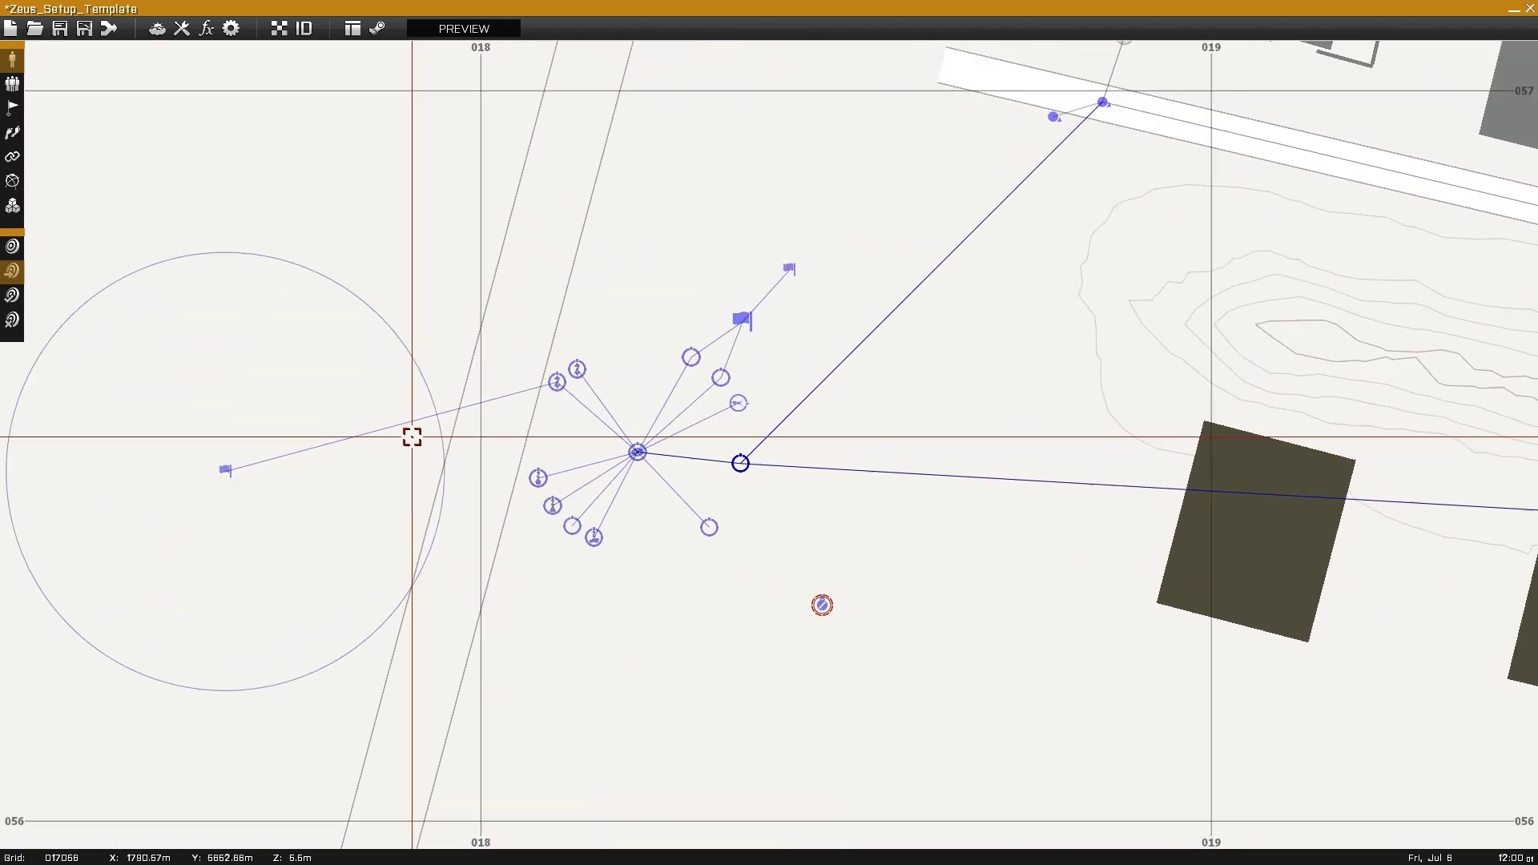
double_click(707, 528)
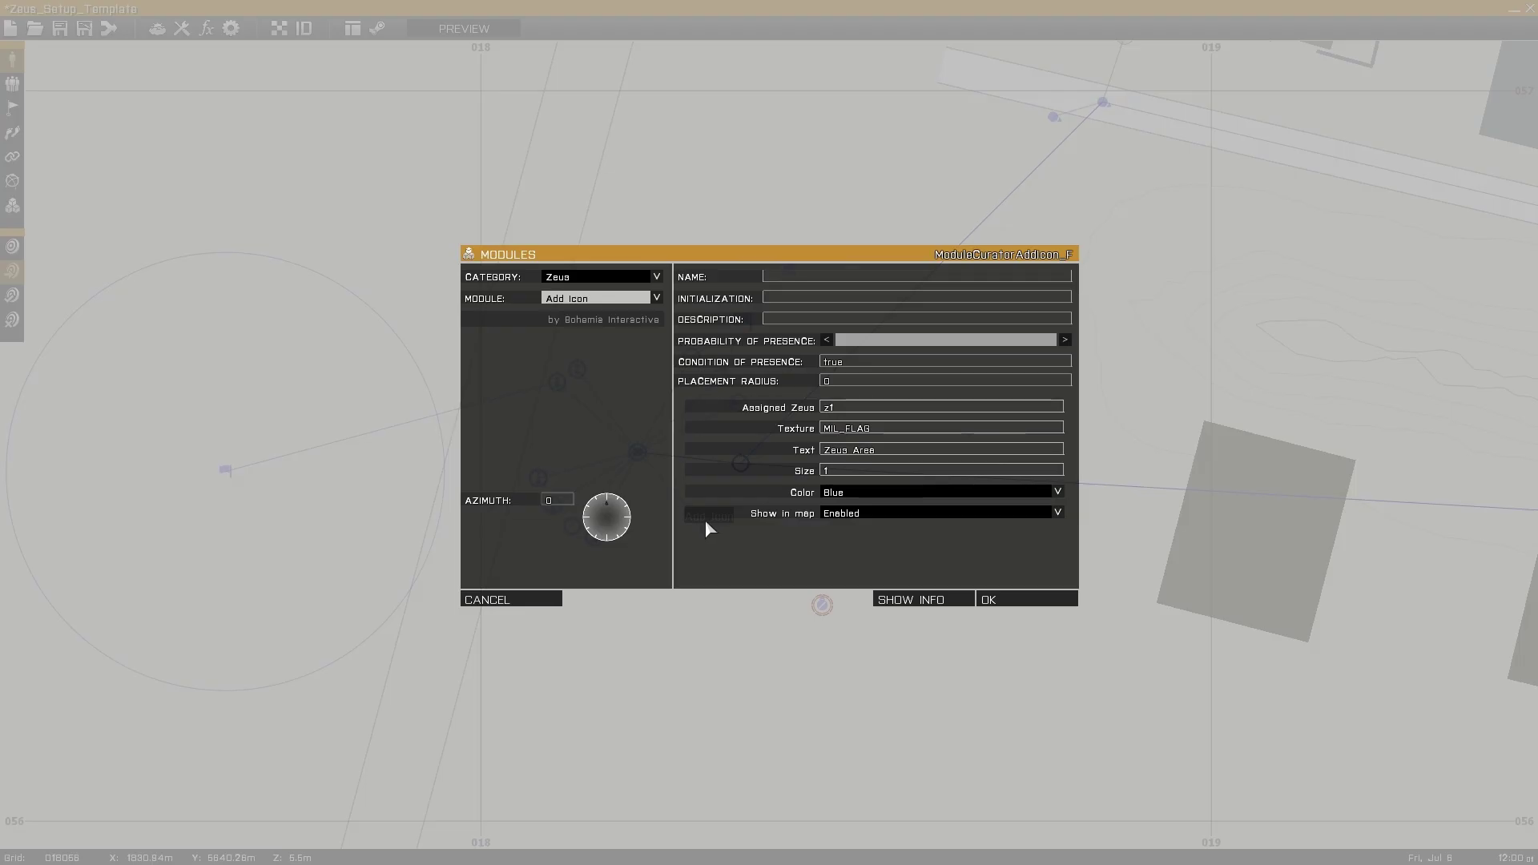
click(825, 407)
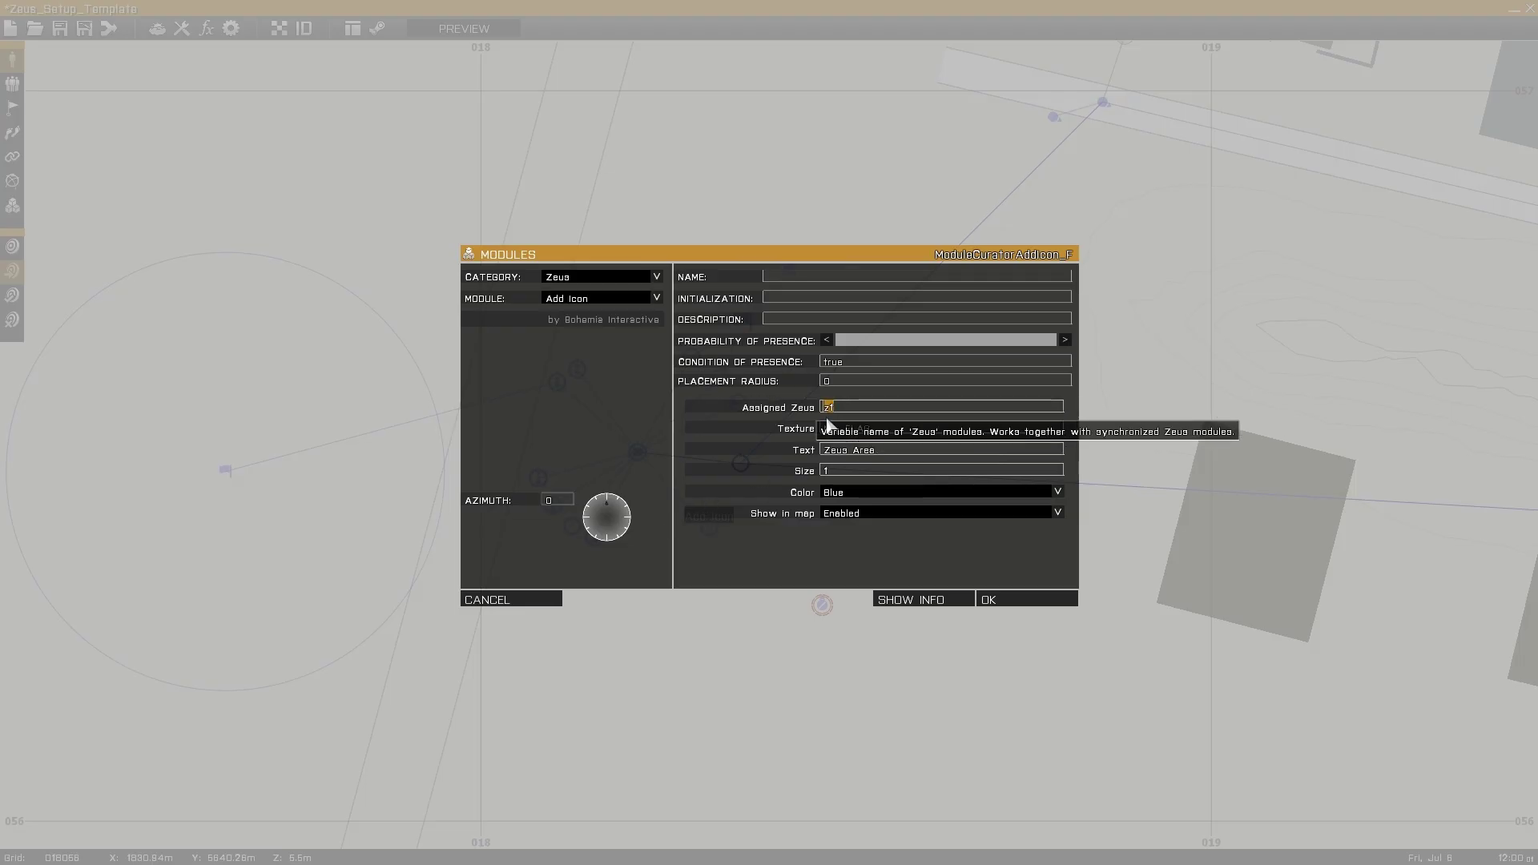
drag(823, 427, 876, 434)
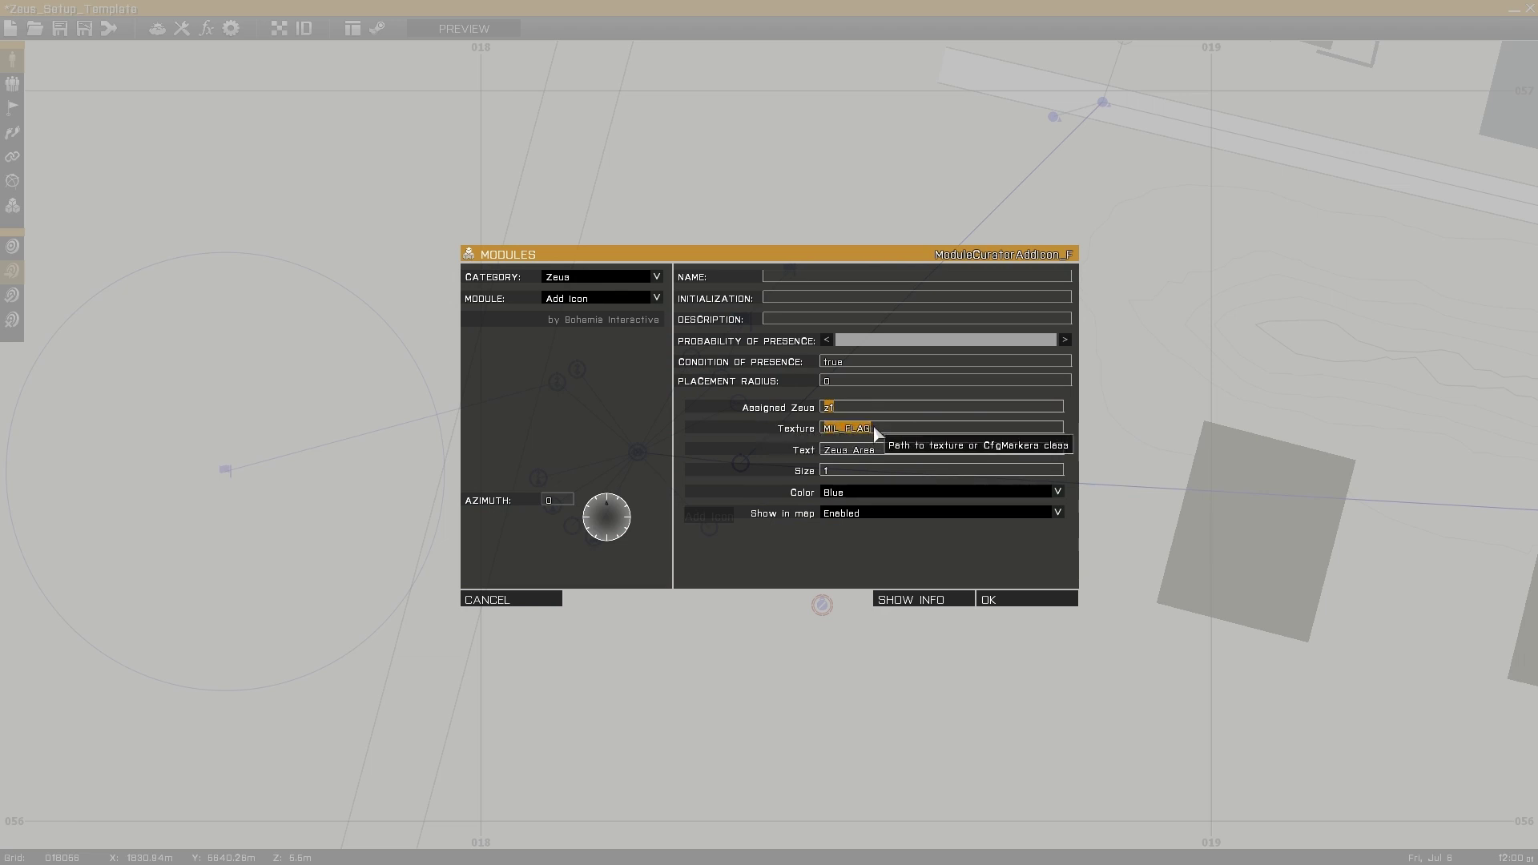
click(881, 457)
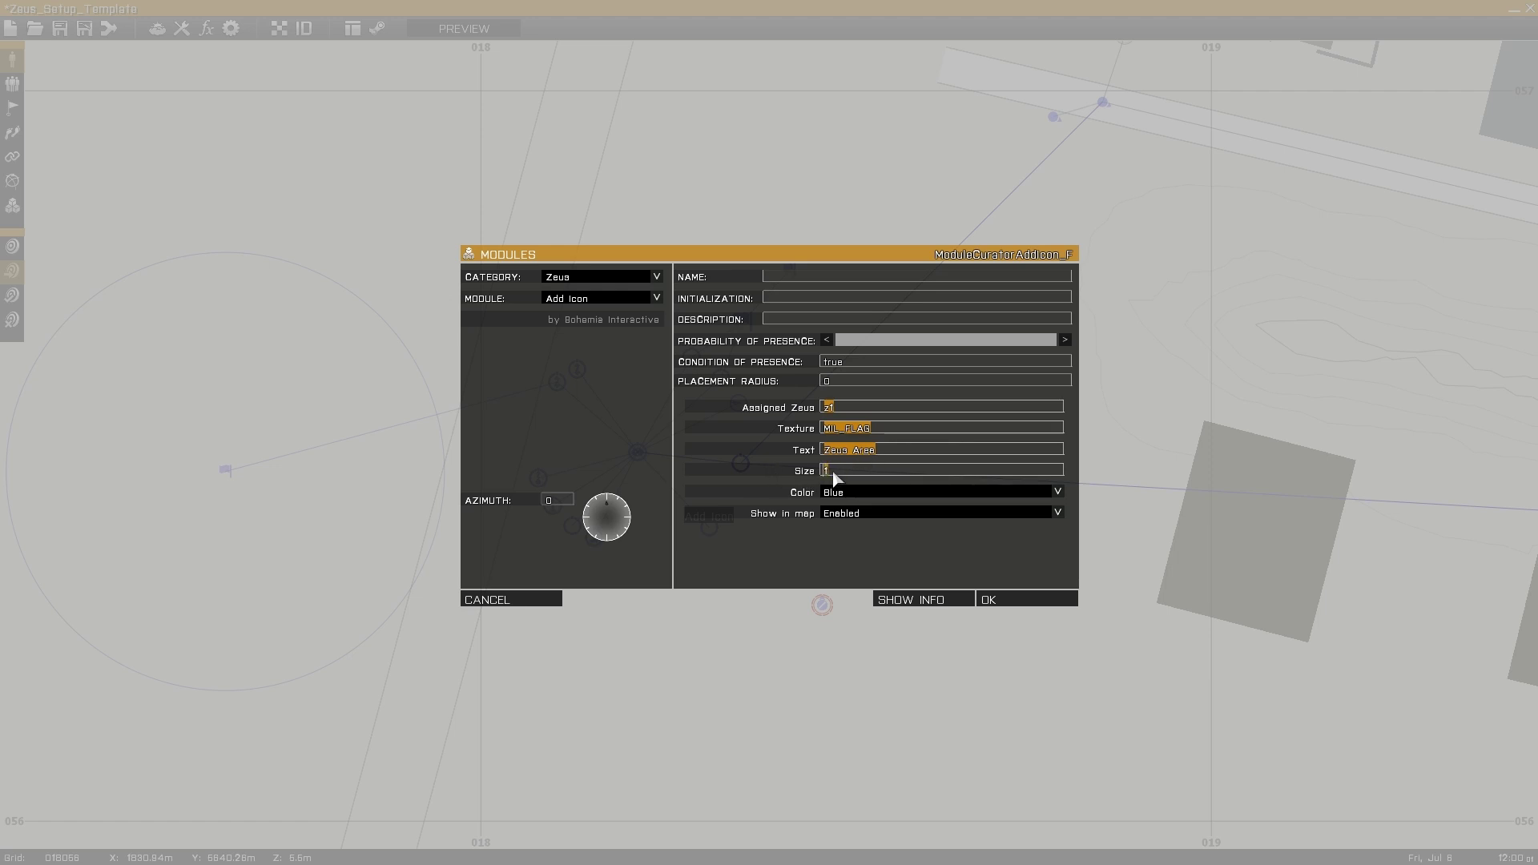
click(857, 494)
click(857, 492)
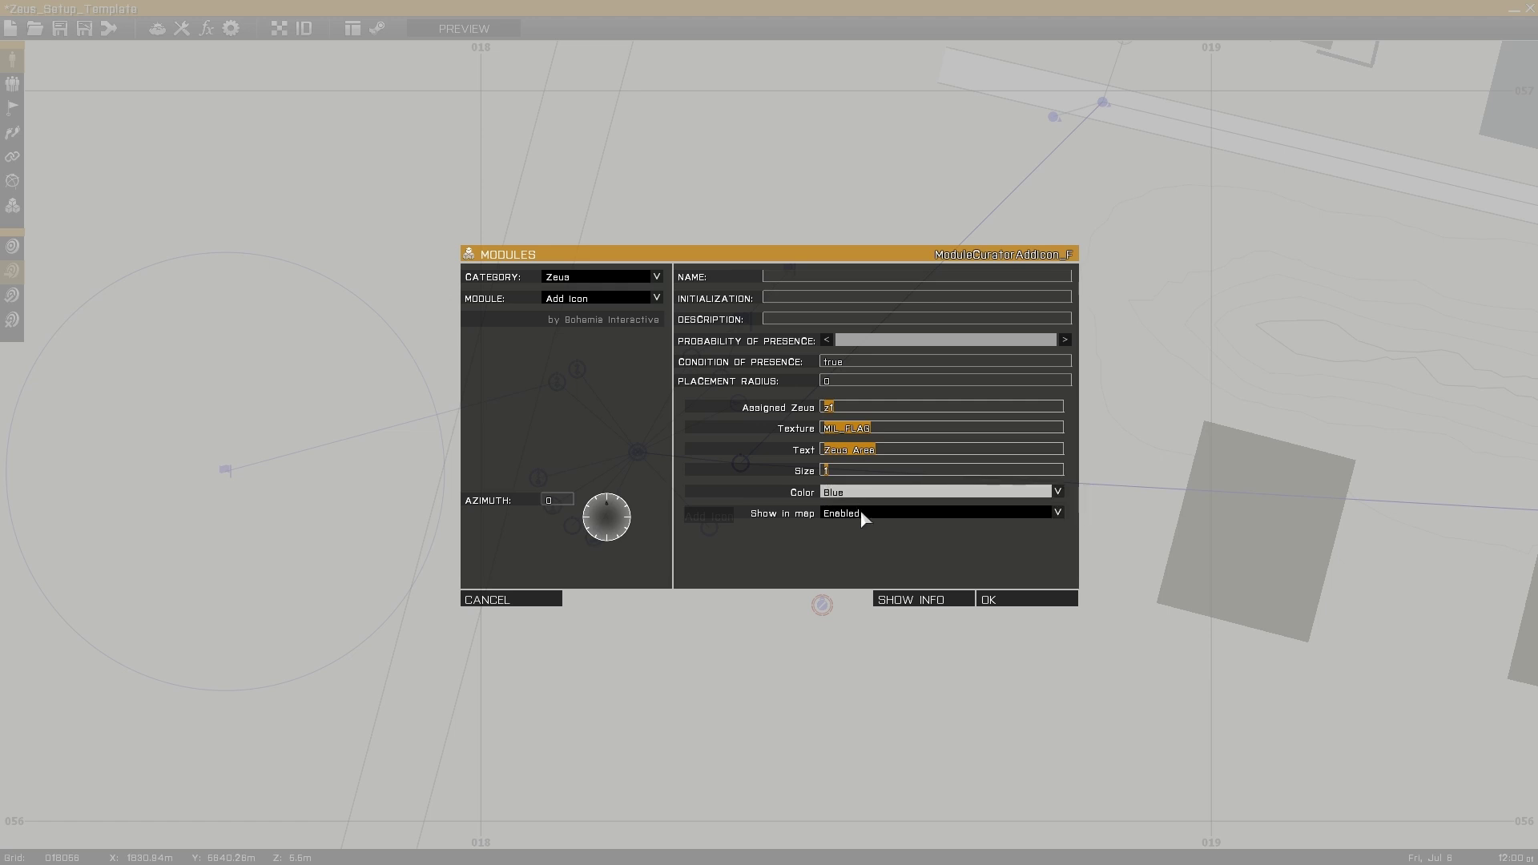
click(869, 513)
click(881, 525)
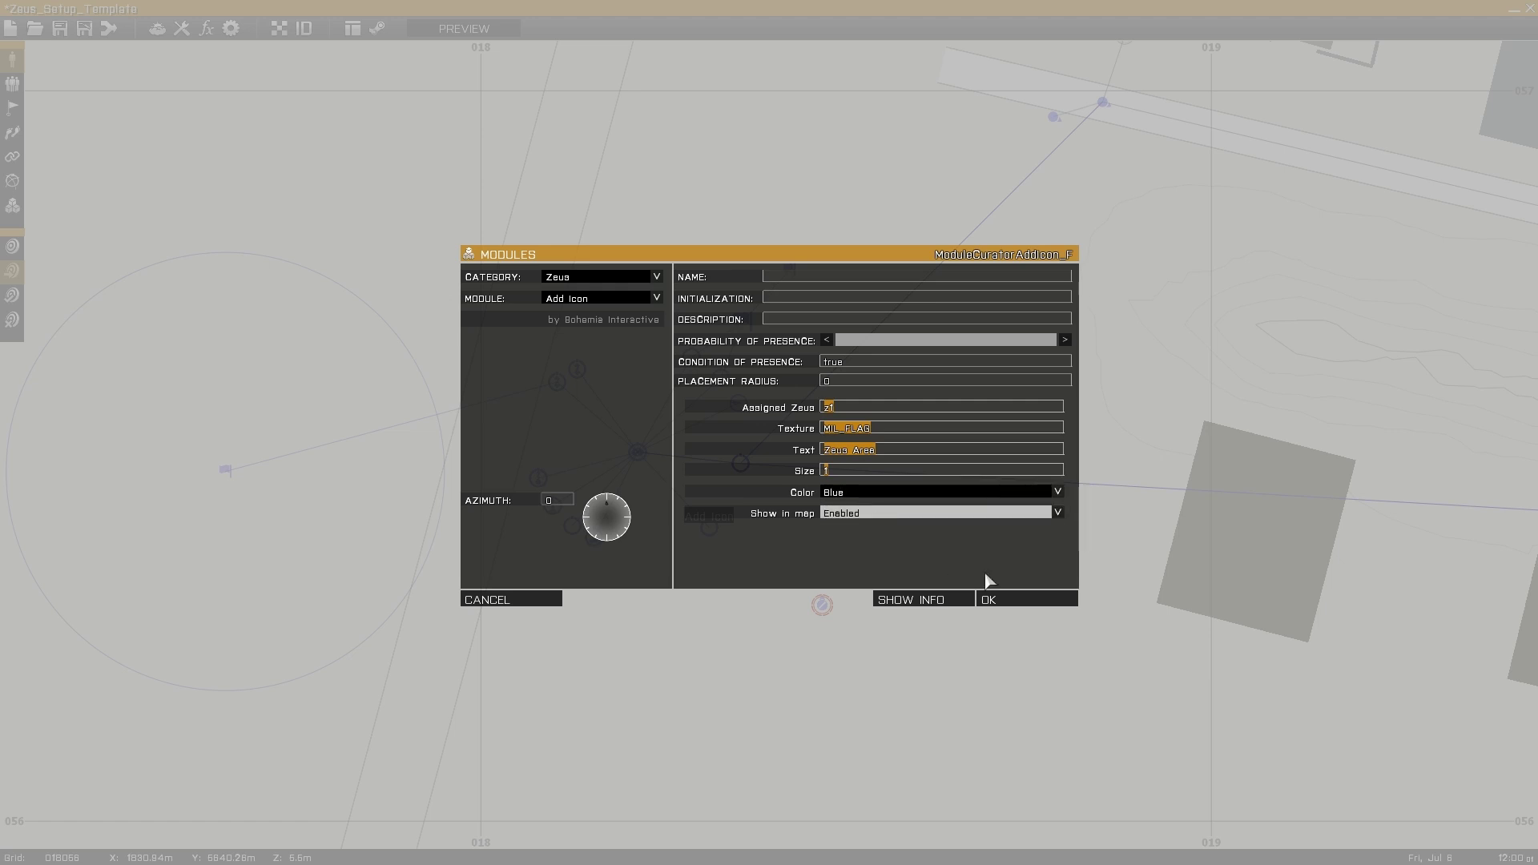
click(990, 599)
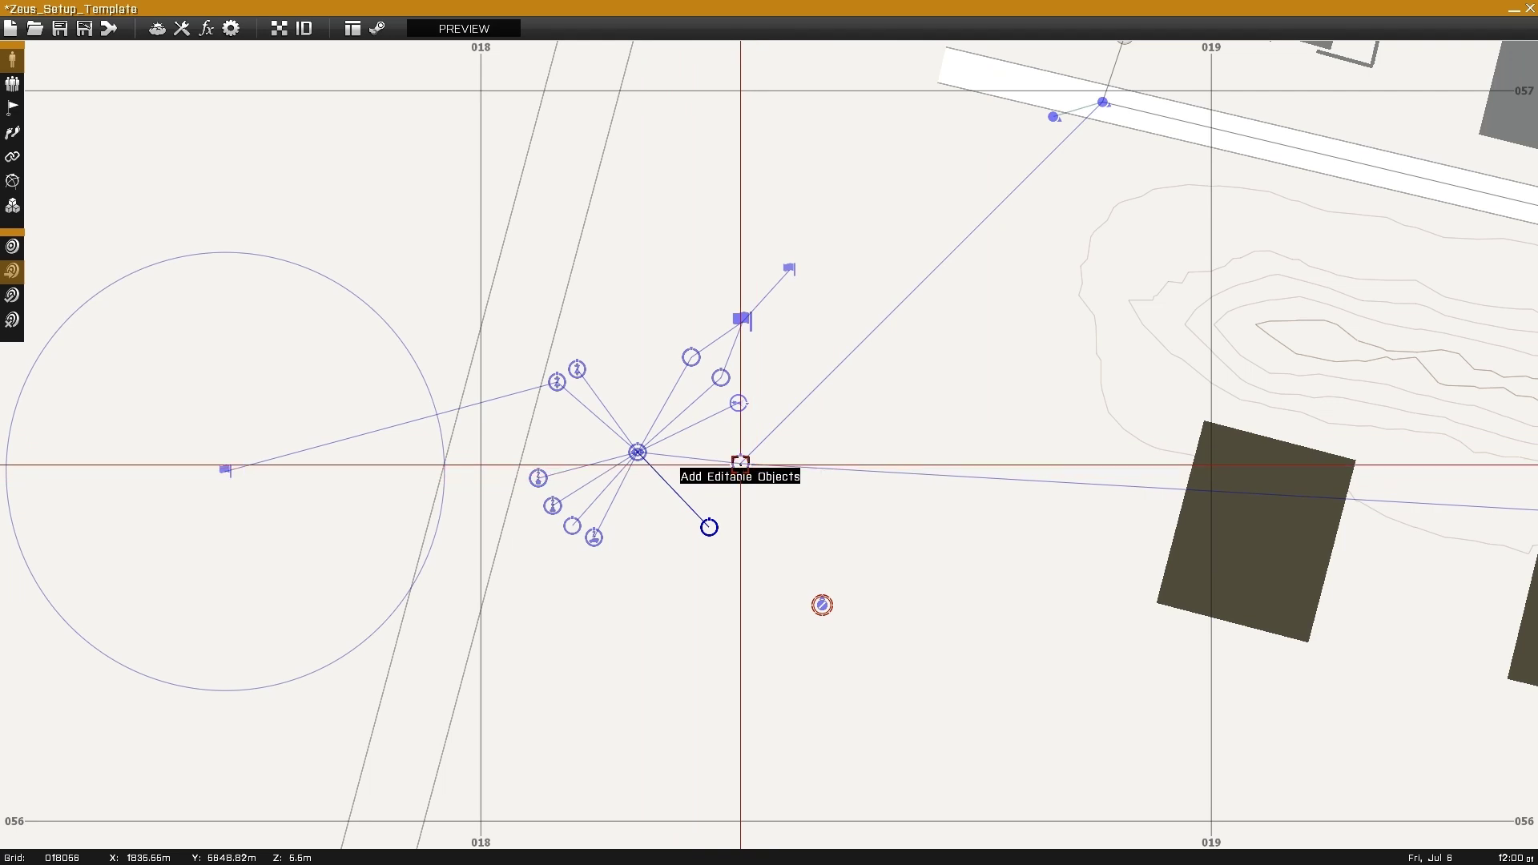
click(775, 552)
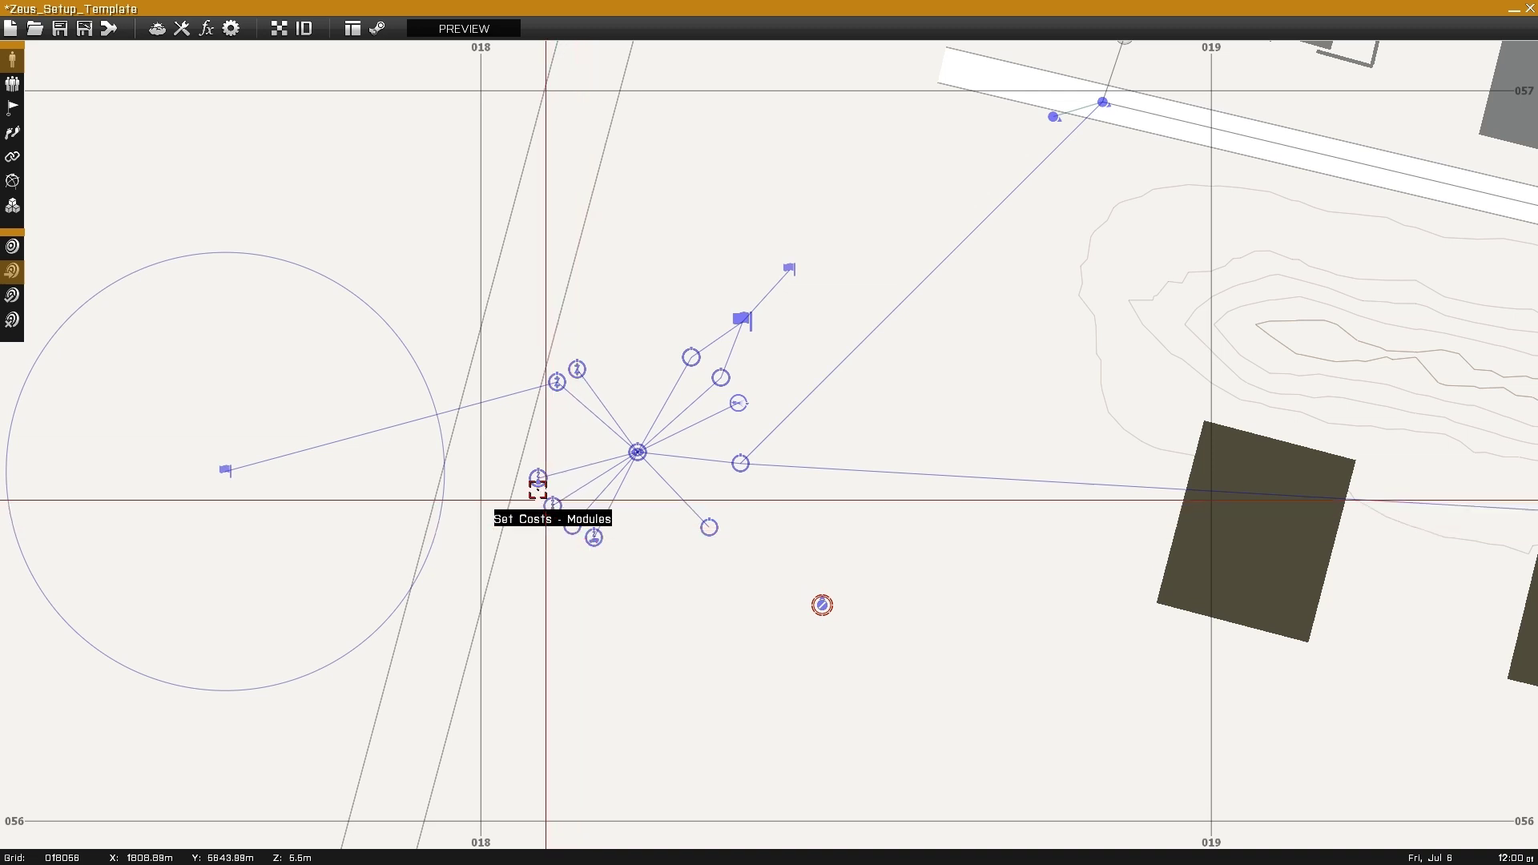
double_click(593, 538)
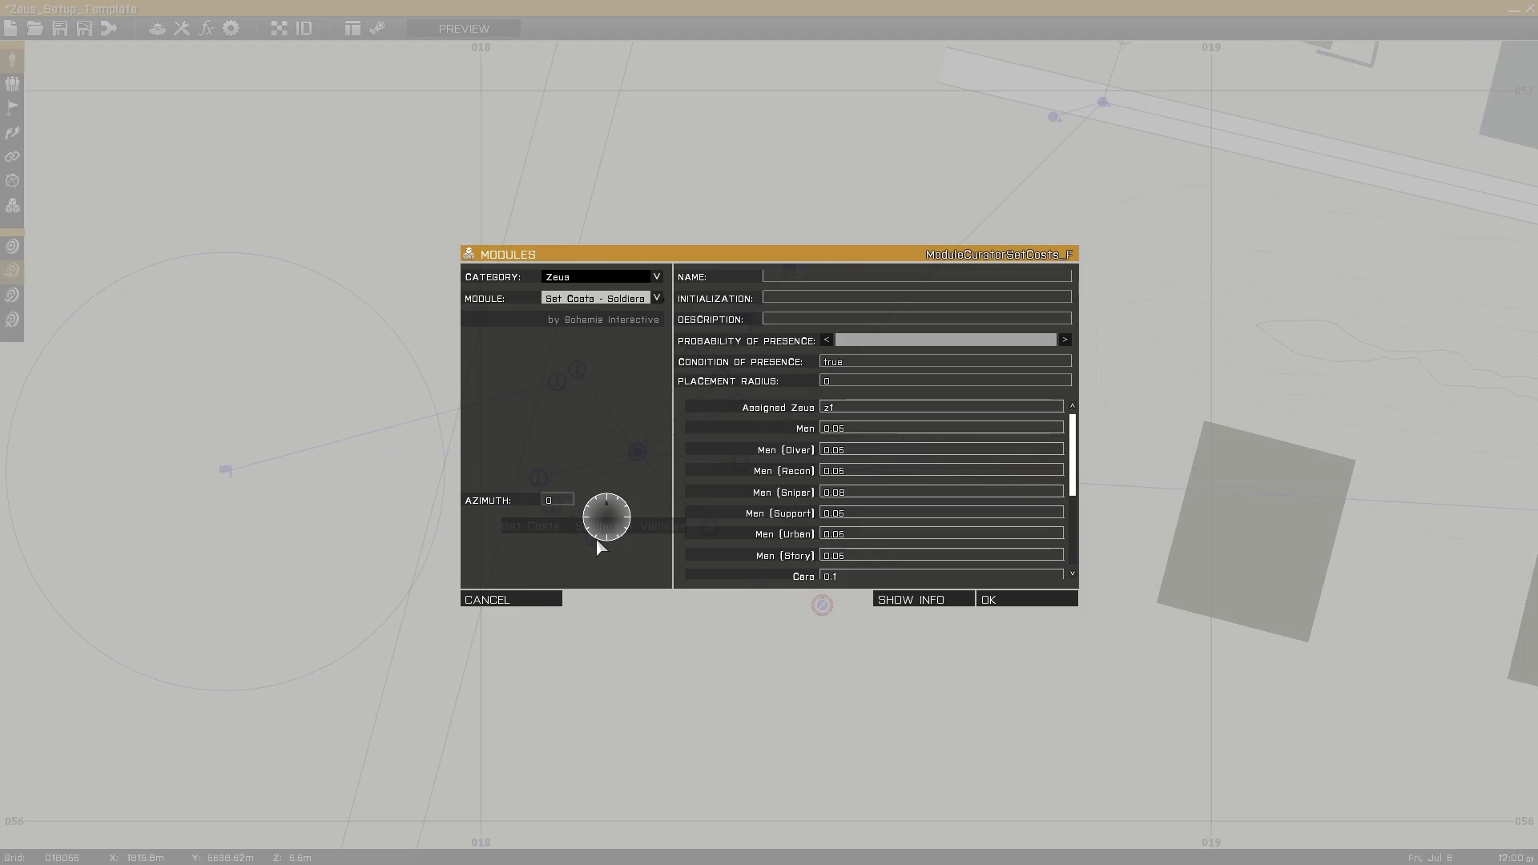
click(587, 300)
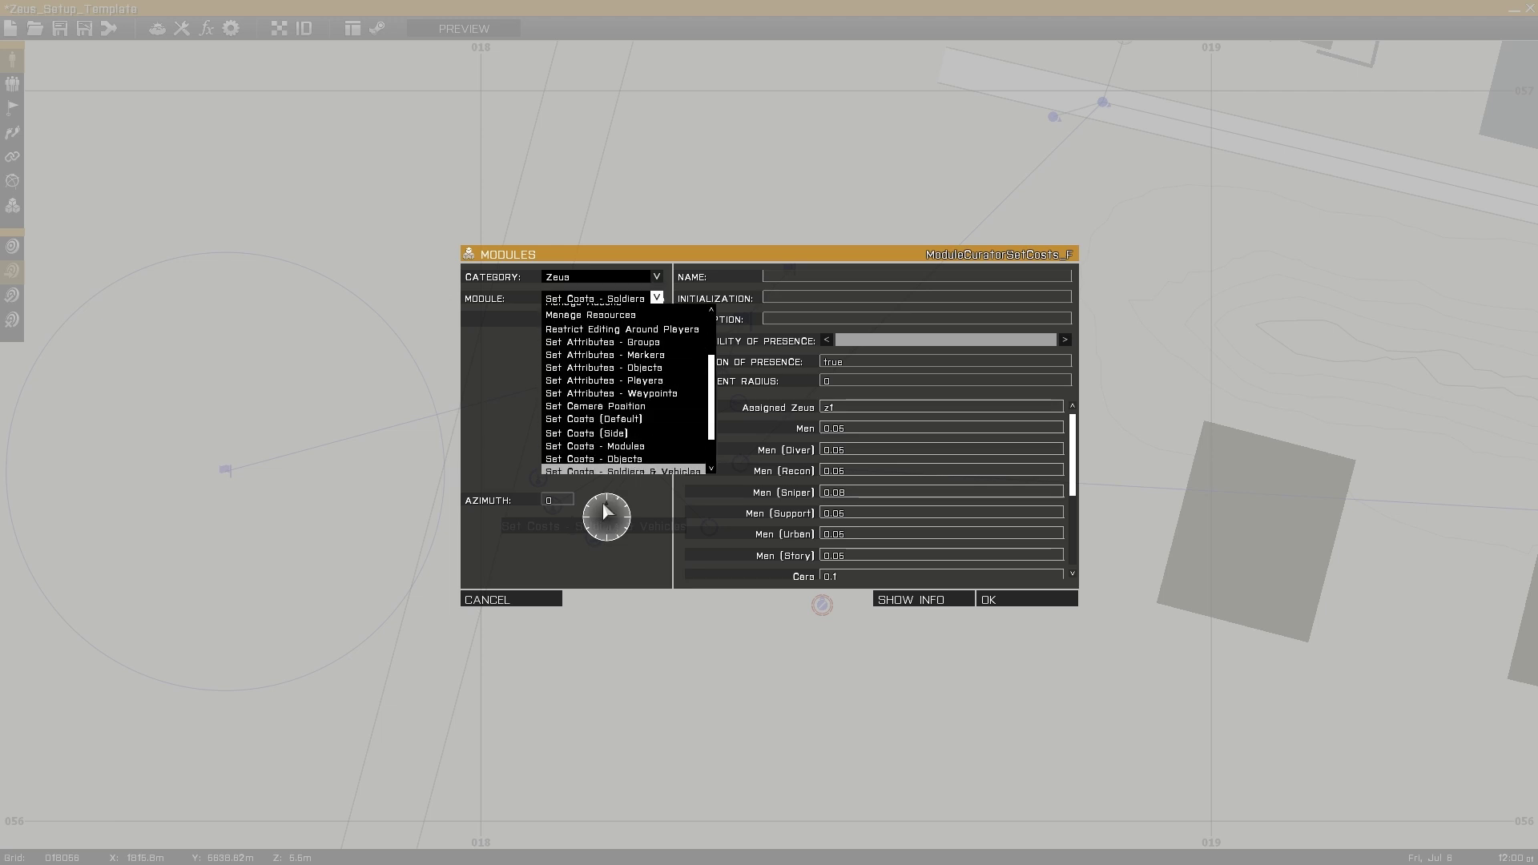
click(606, 299)
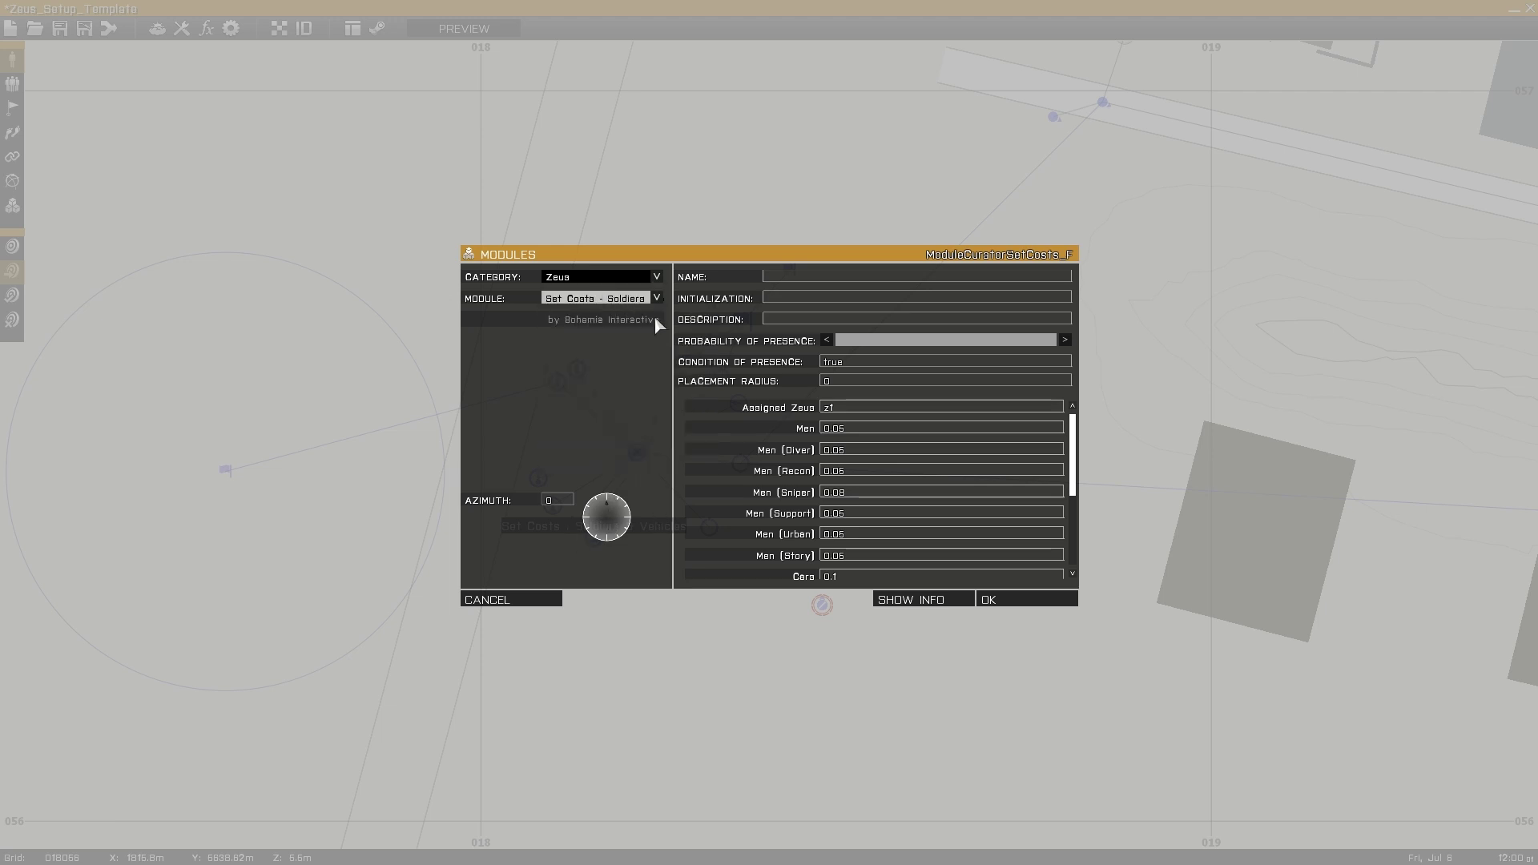
click(826, 407)
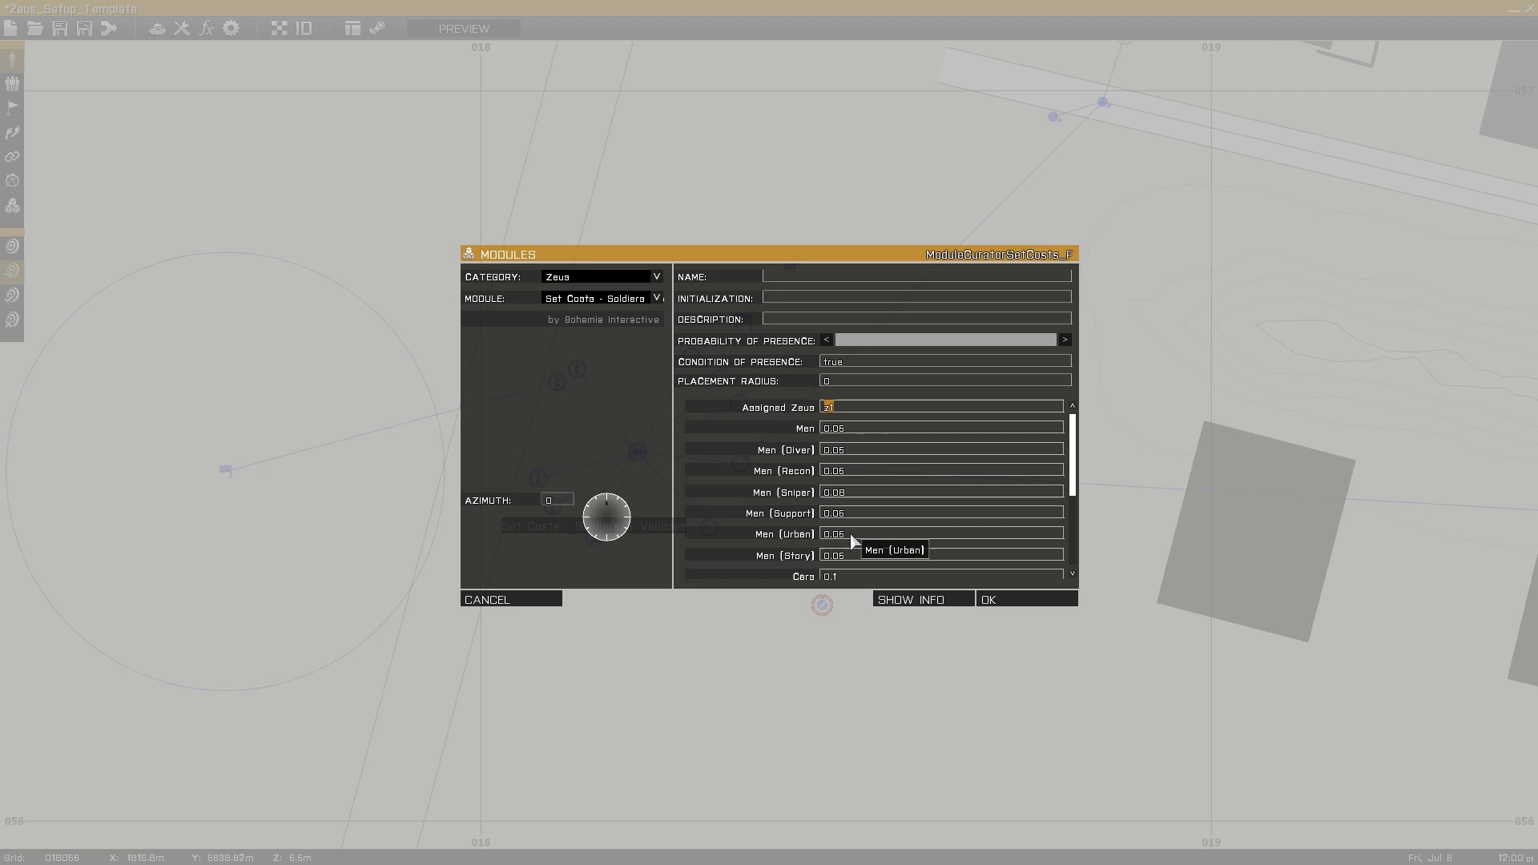
scroll(851, 541, down, 1)
scroll(849, 535, down, 3)
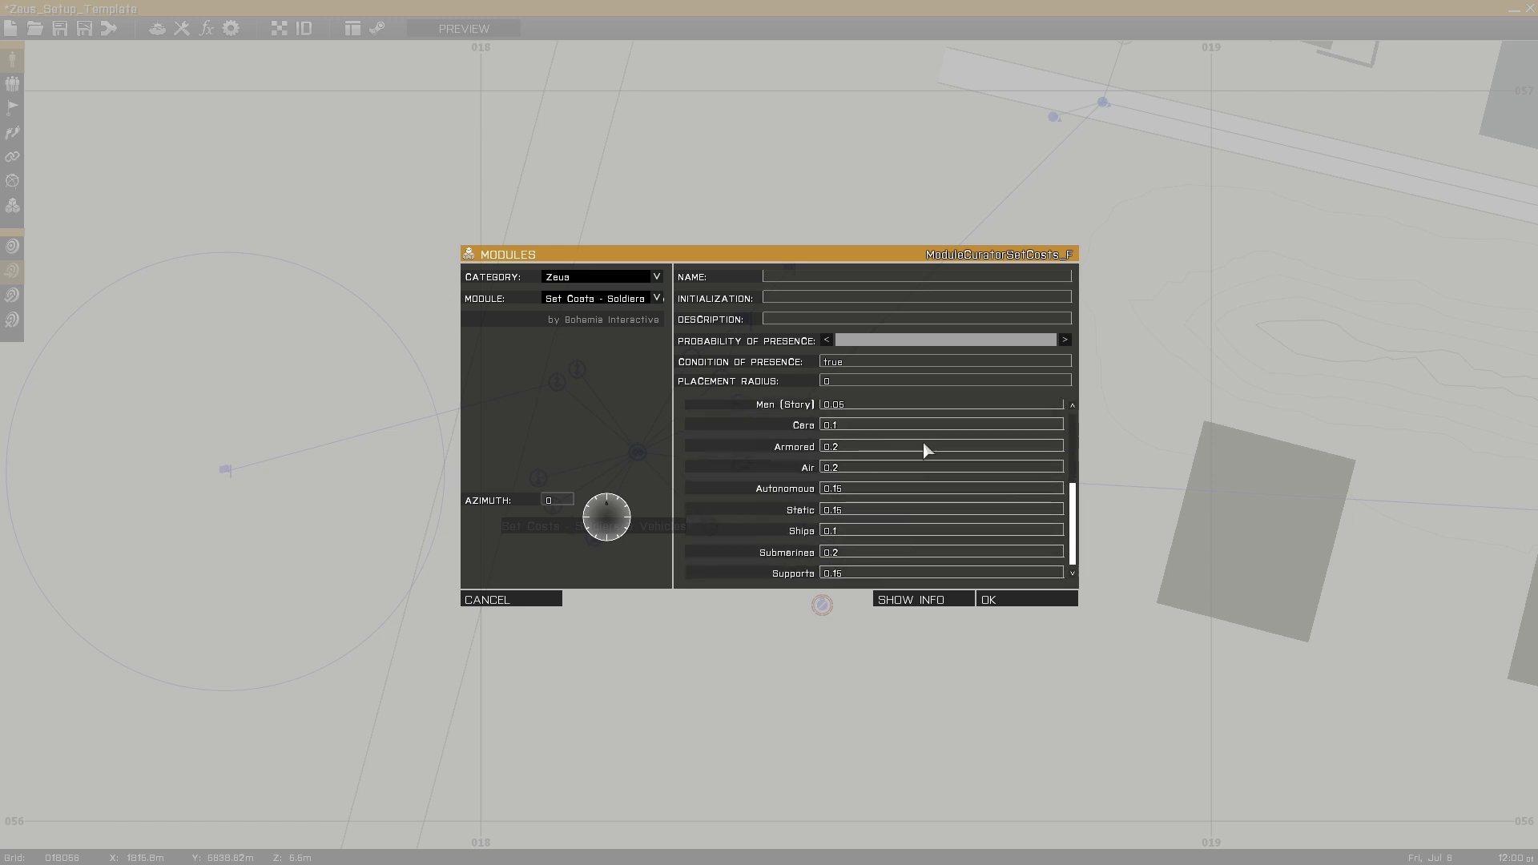
click(1006, 601)
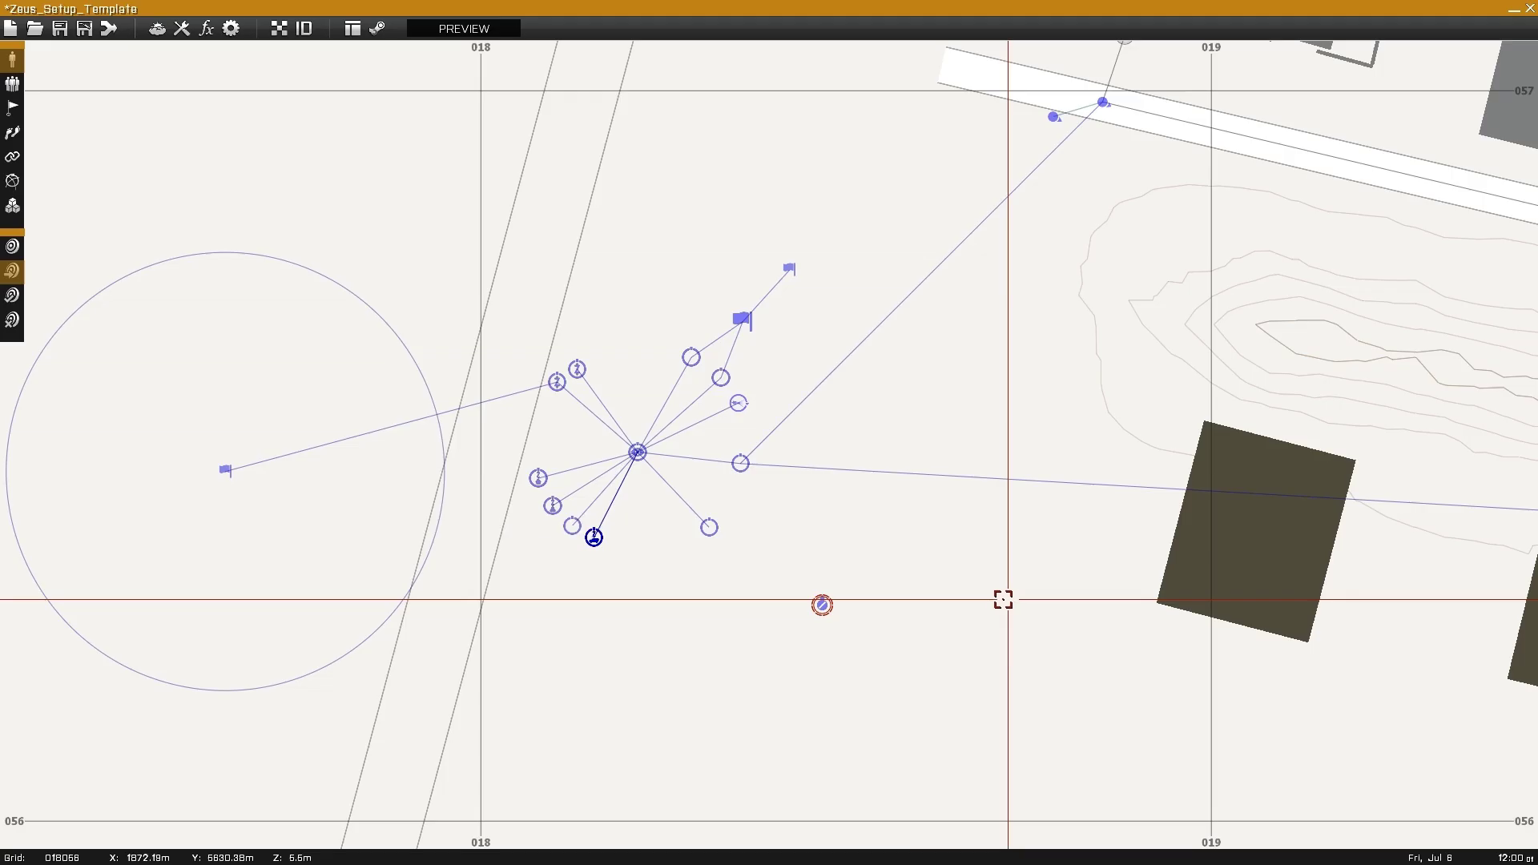
double_click(575, 525)
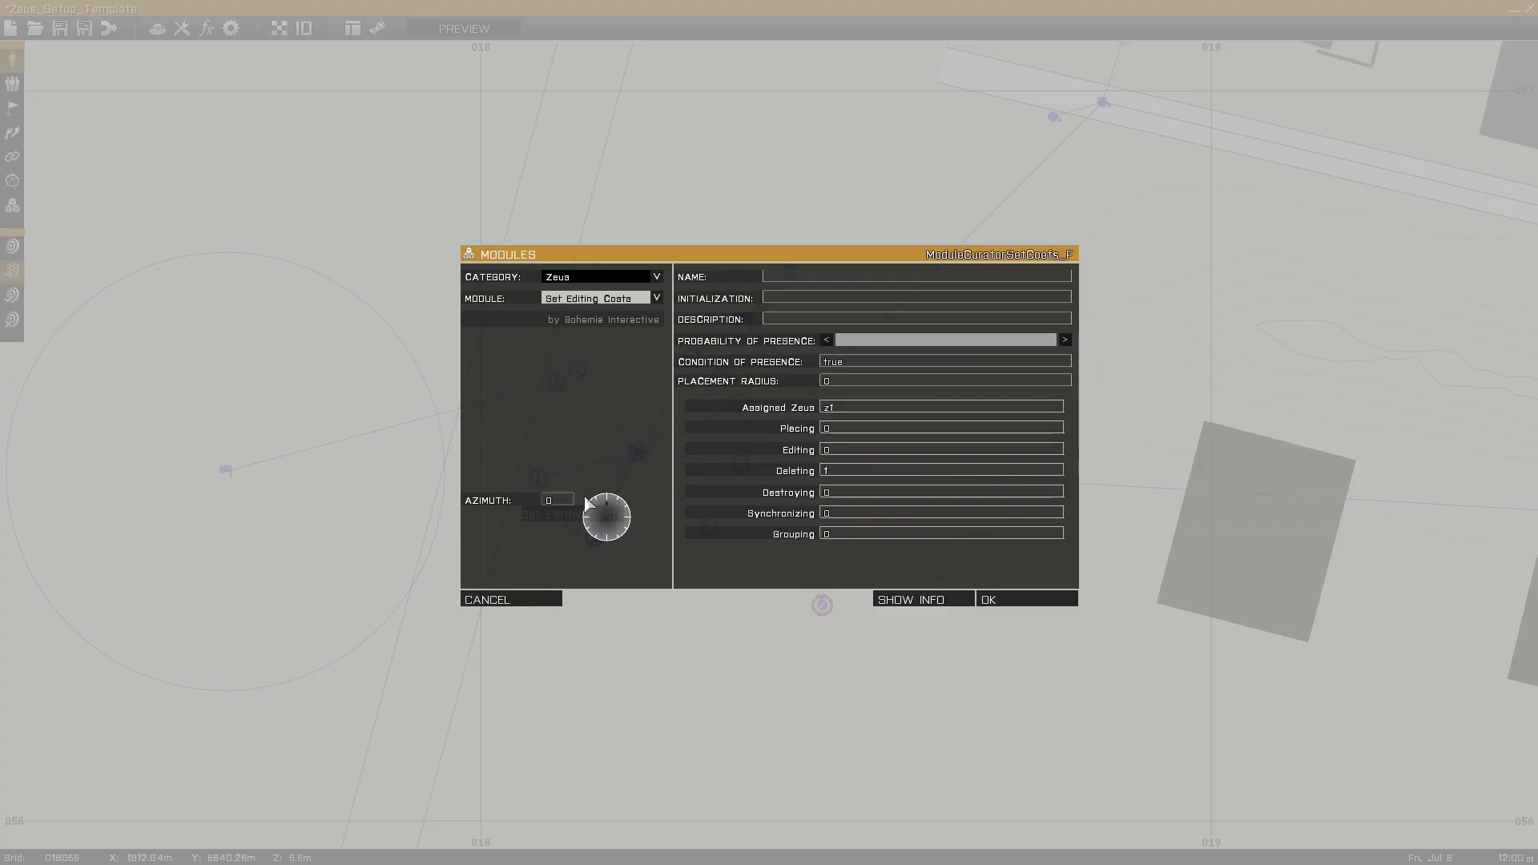
click(868, 406)
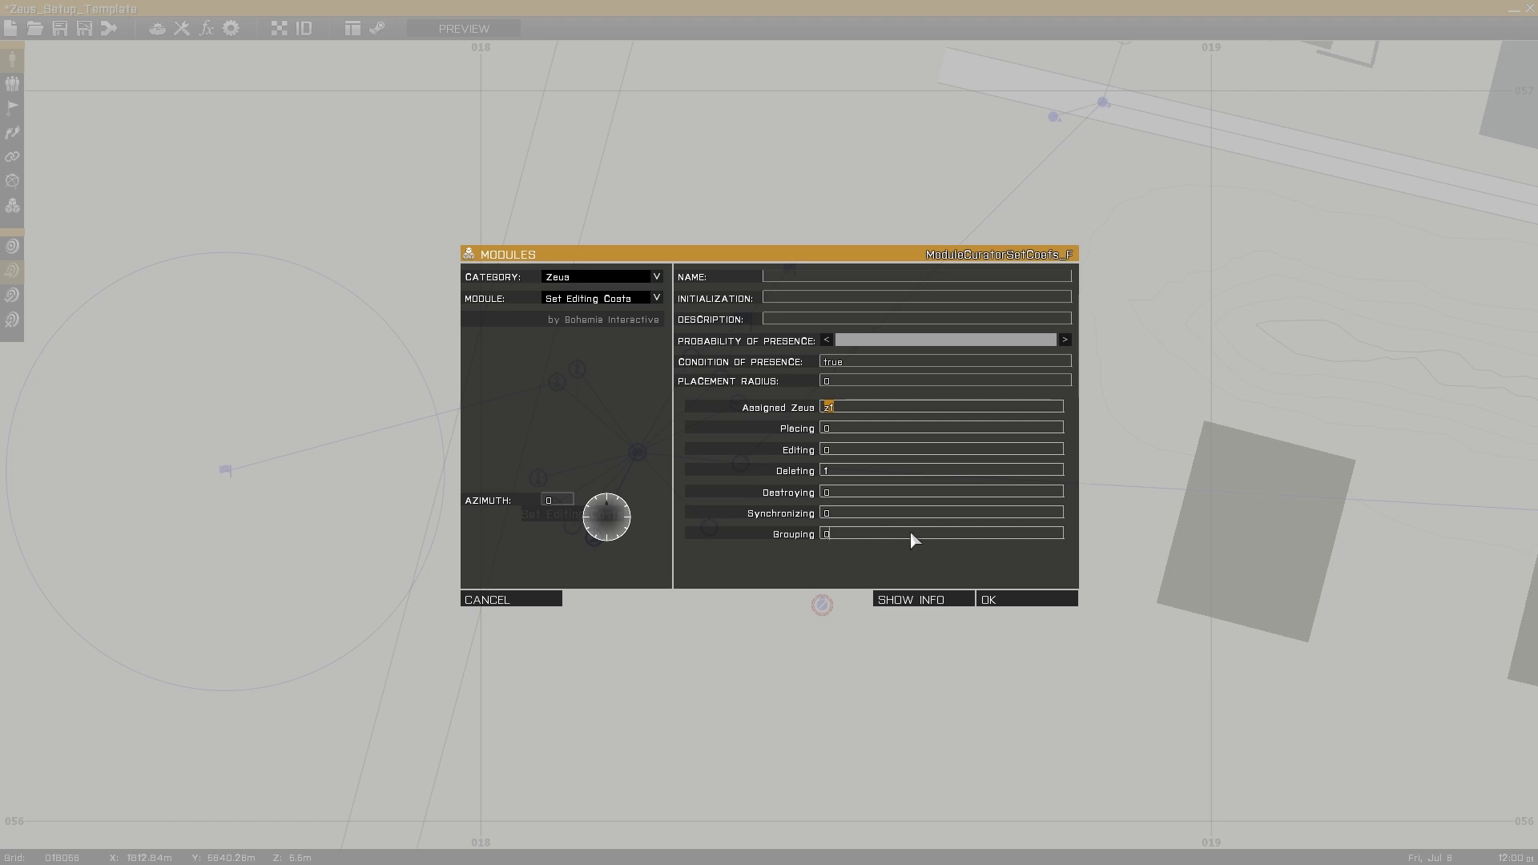
click(990, 602)
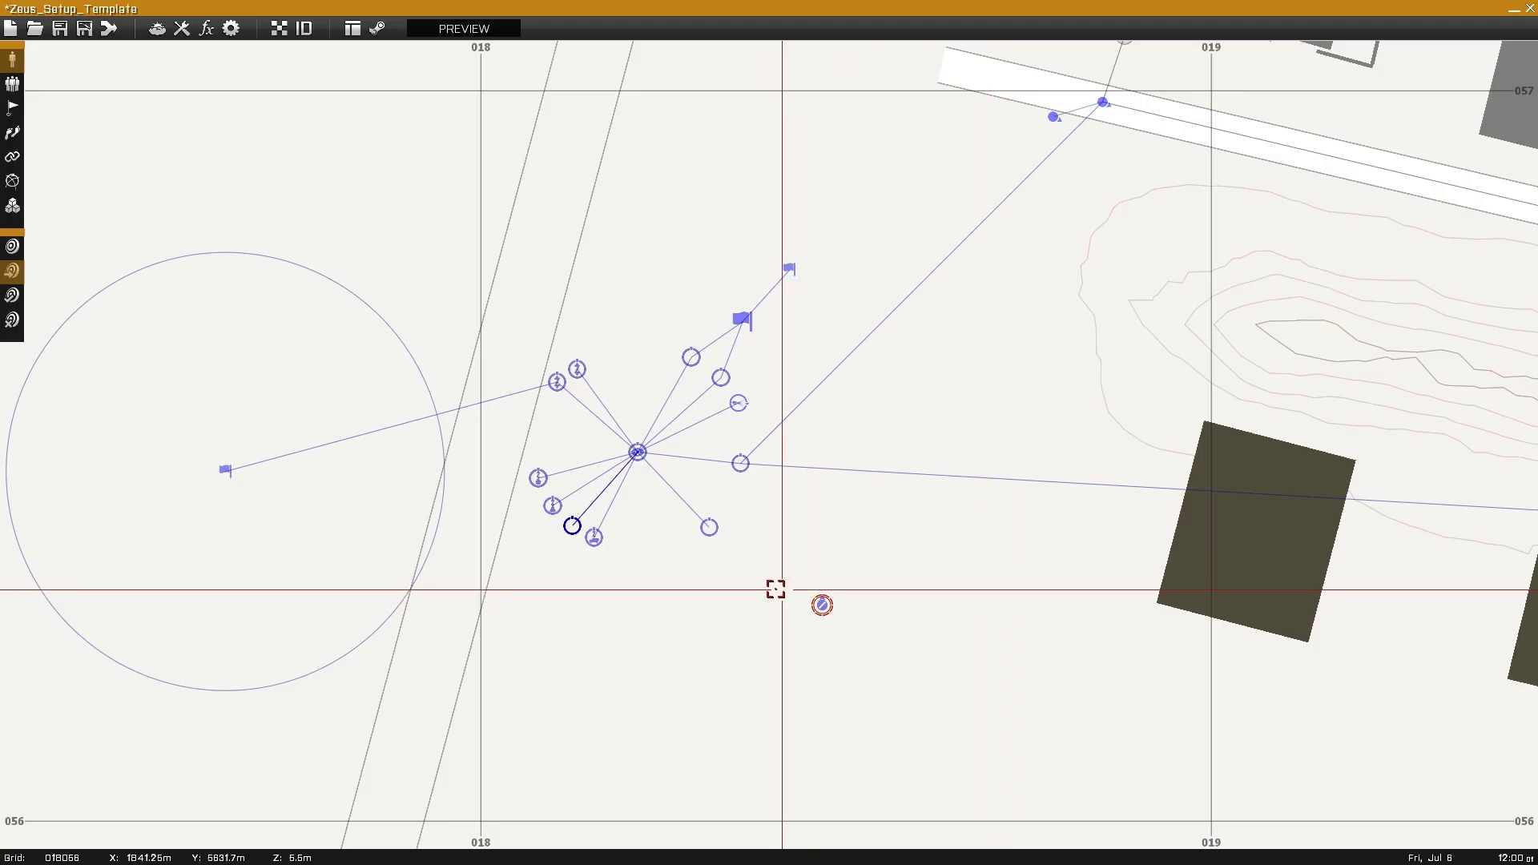
Step: Review the Set Costs - Modules settings and confirm them unchanged
double_click(548, 503)
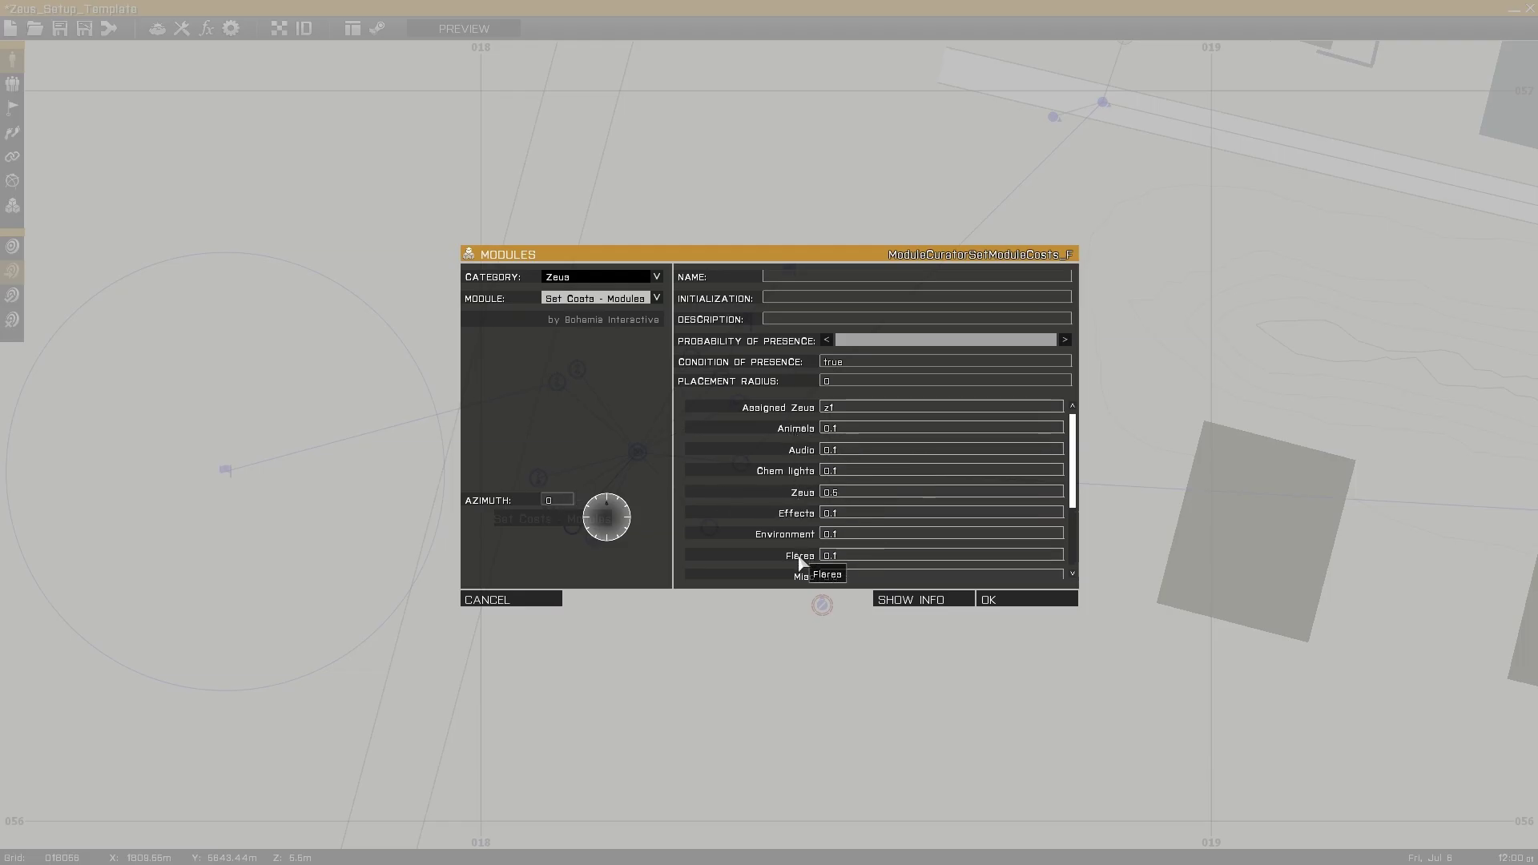
scroll(800, 564, down, 3)
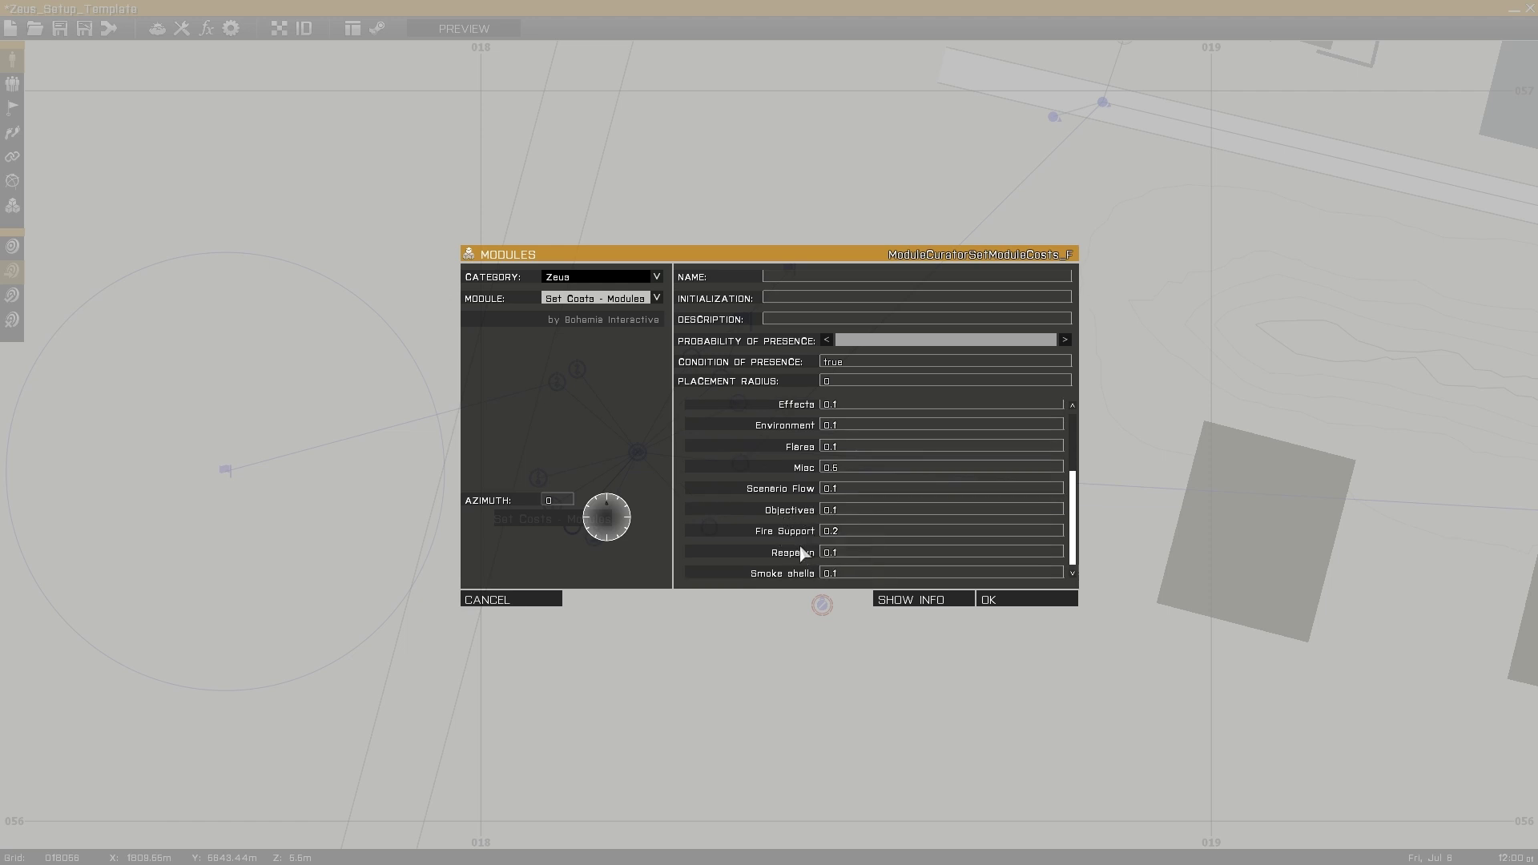
scroll(896, 553, up, 3)
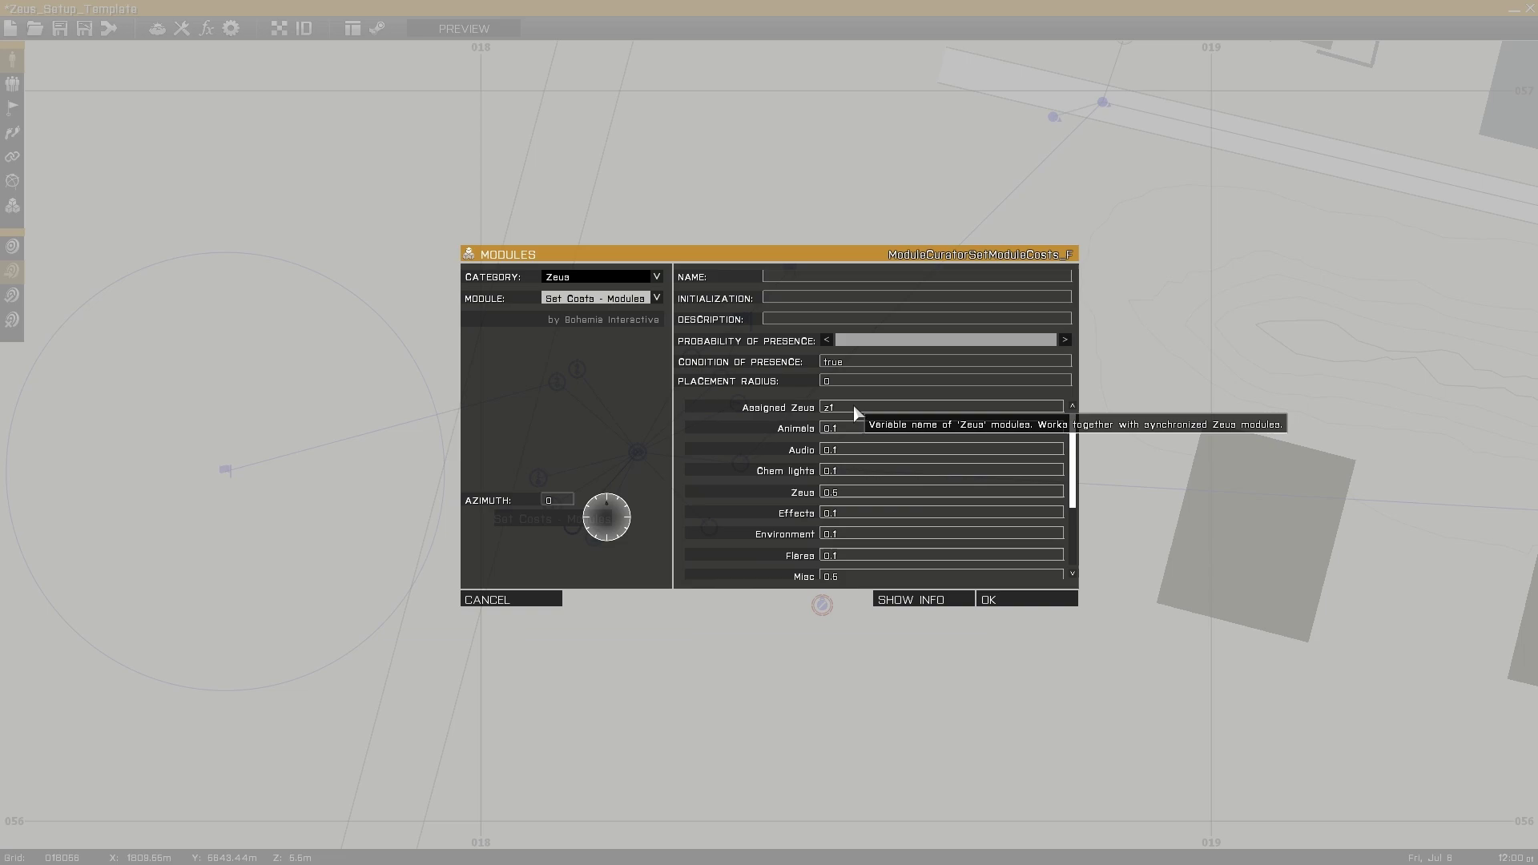
click(1008, 602)
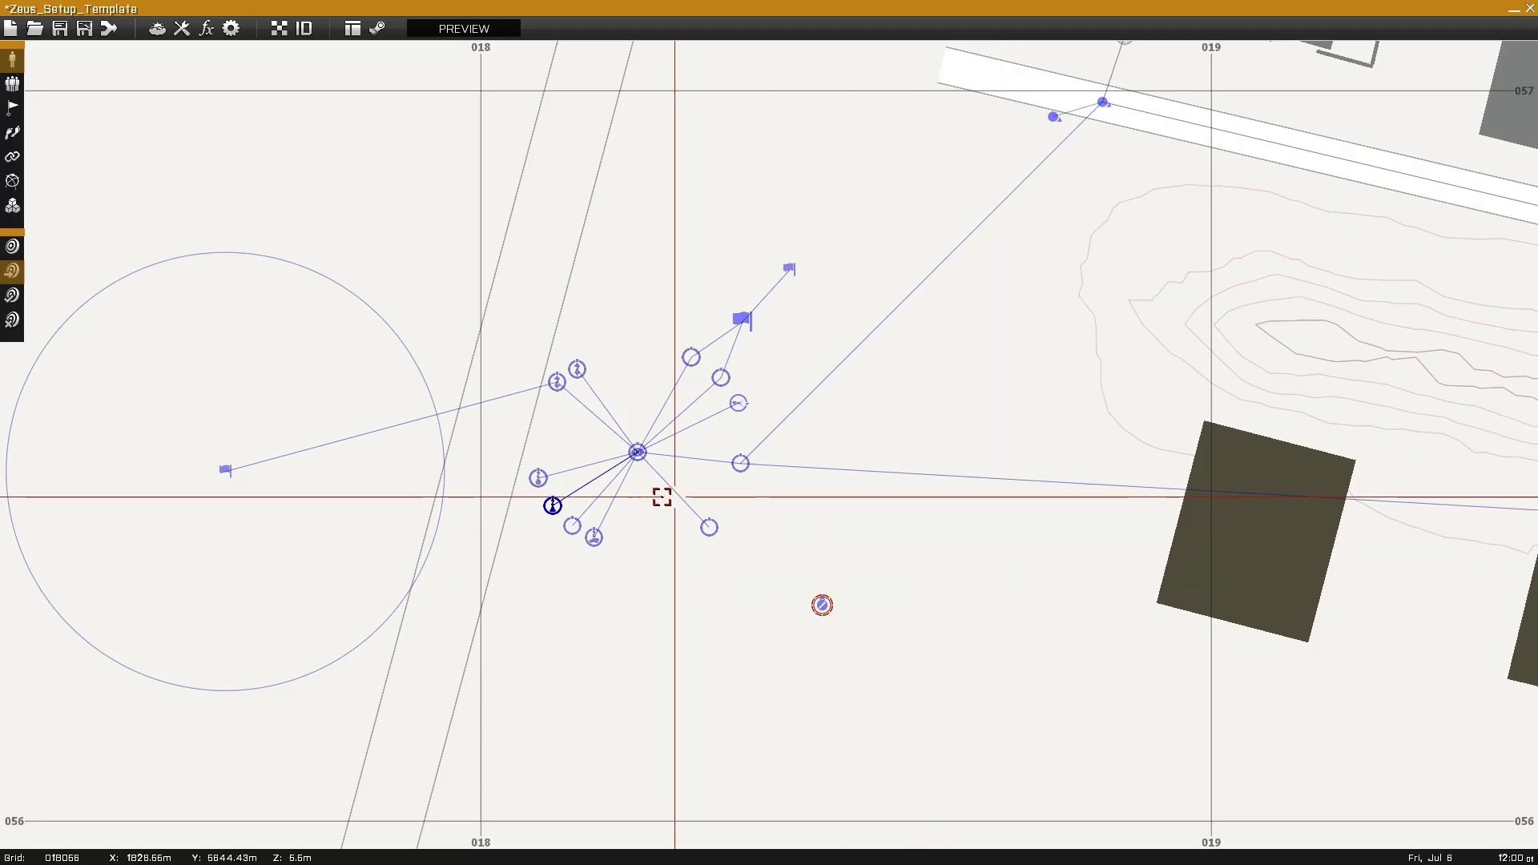
Step: Review Set Costs - Objects values (Ammo, Sidearms 0.02, Construction, Structures 2) and confirm
double_click(534, 477)
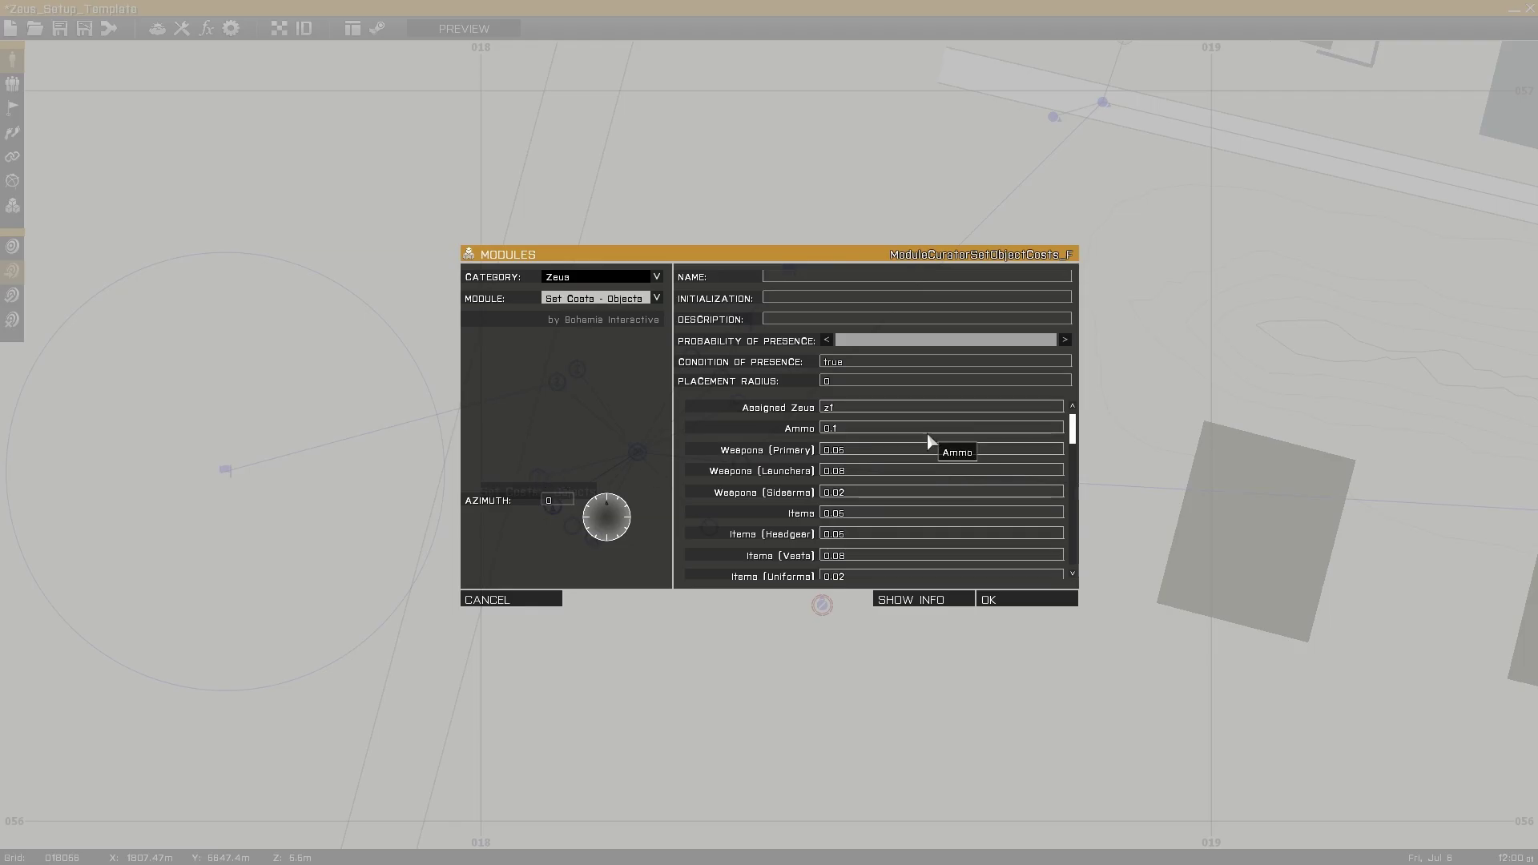
click(840, 430)
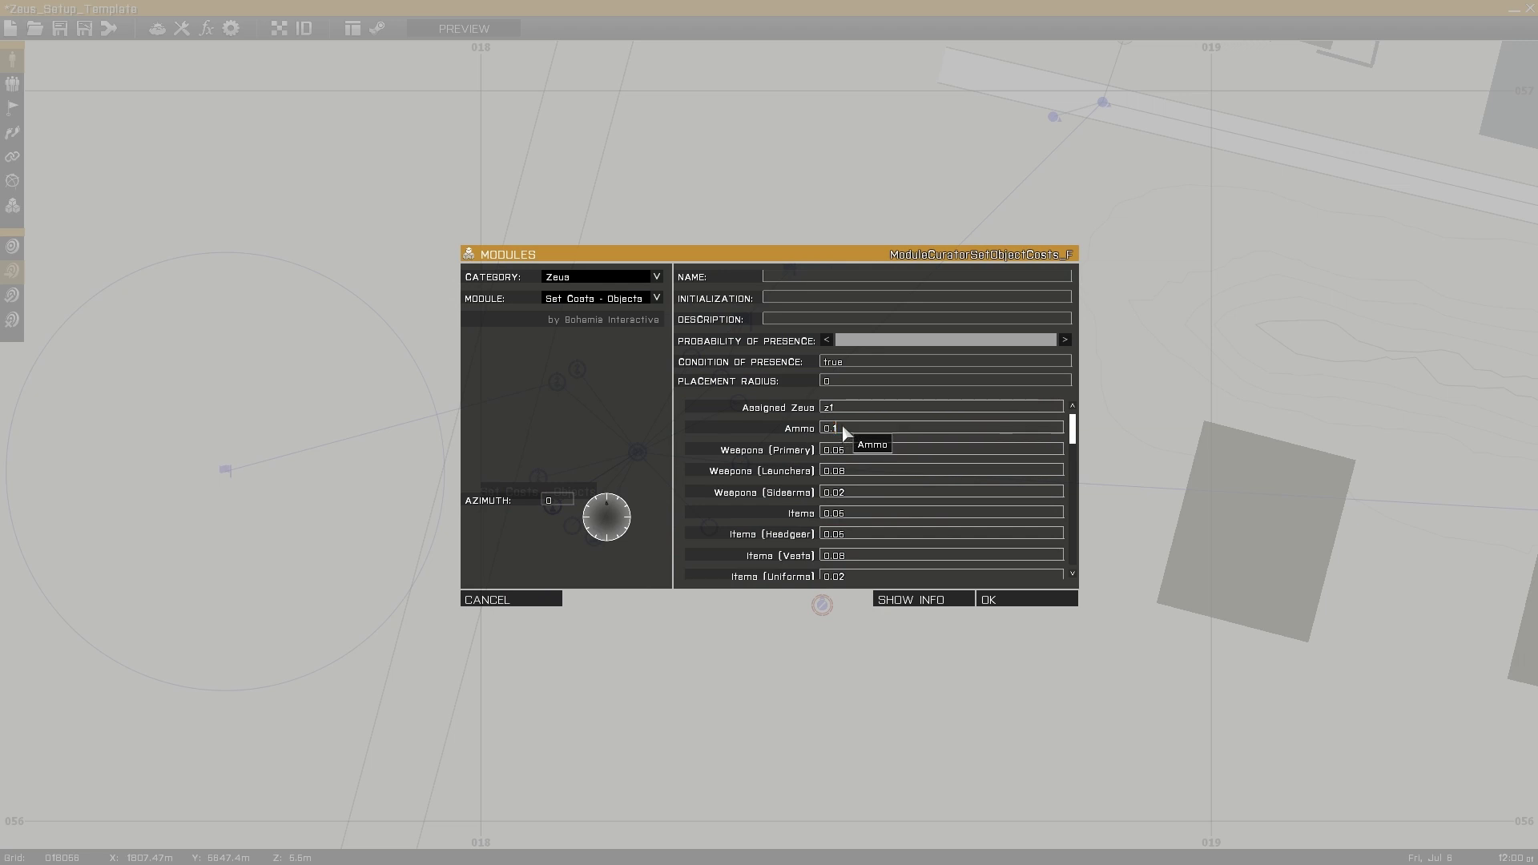
double_click(857, 491)
click(913, 493)
scroll(911, 489, down, 5)
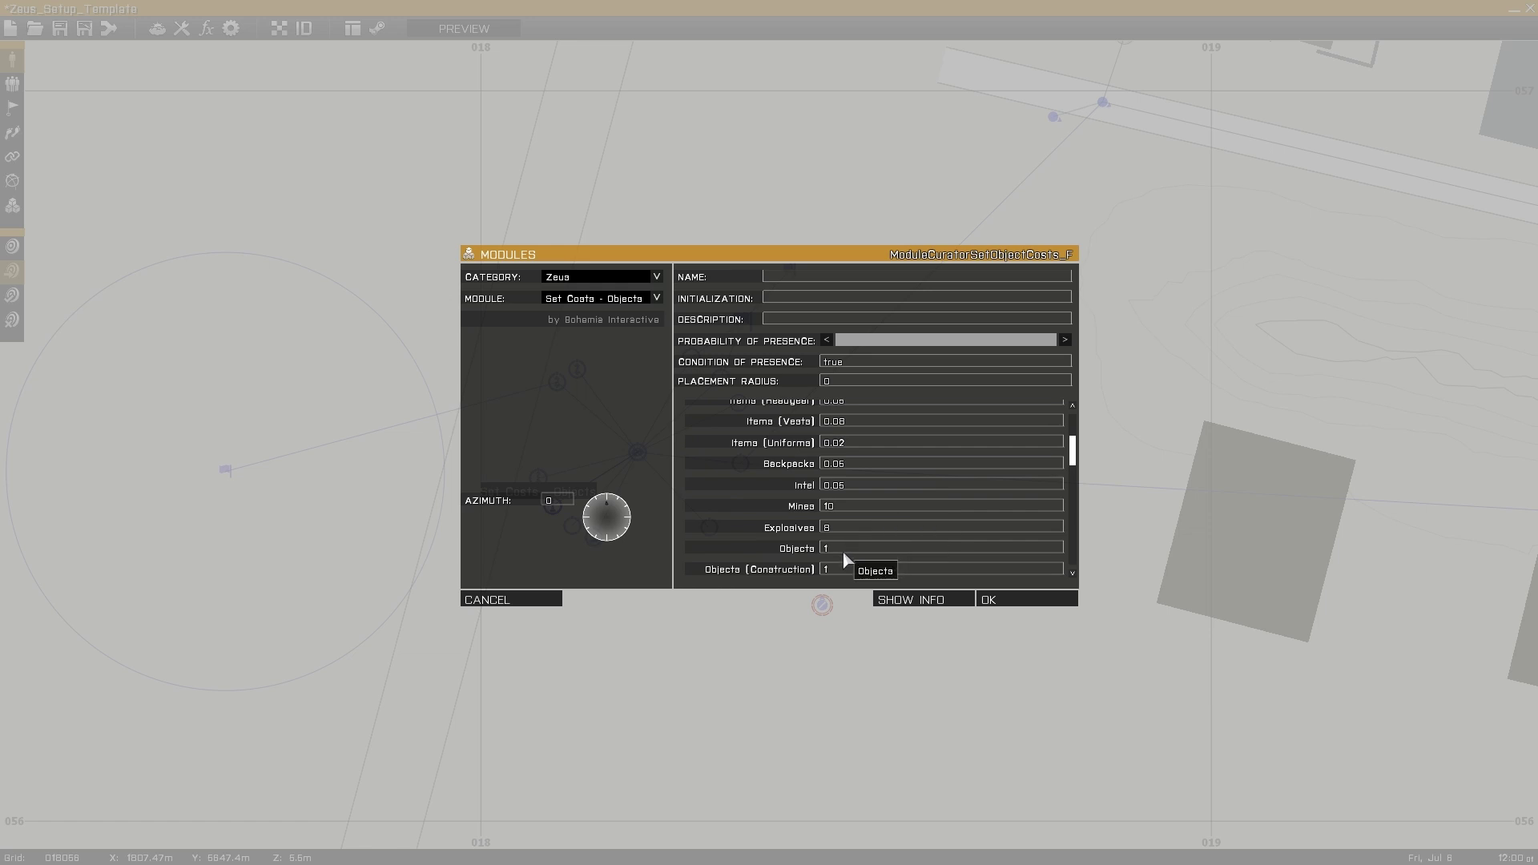
double_click(833, 571)
scroll(871, 545, down, 5)
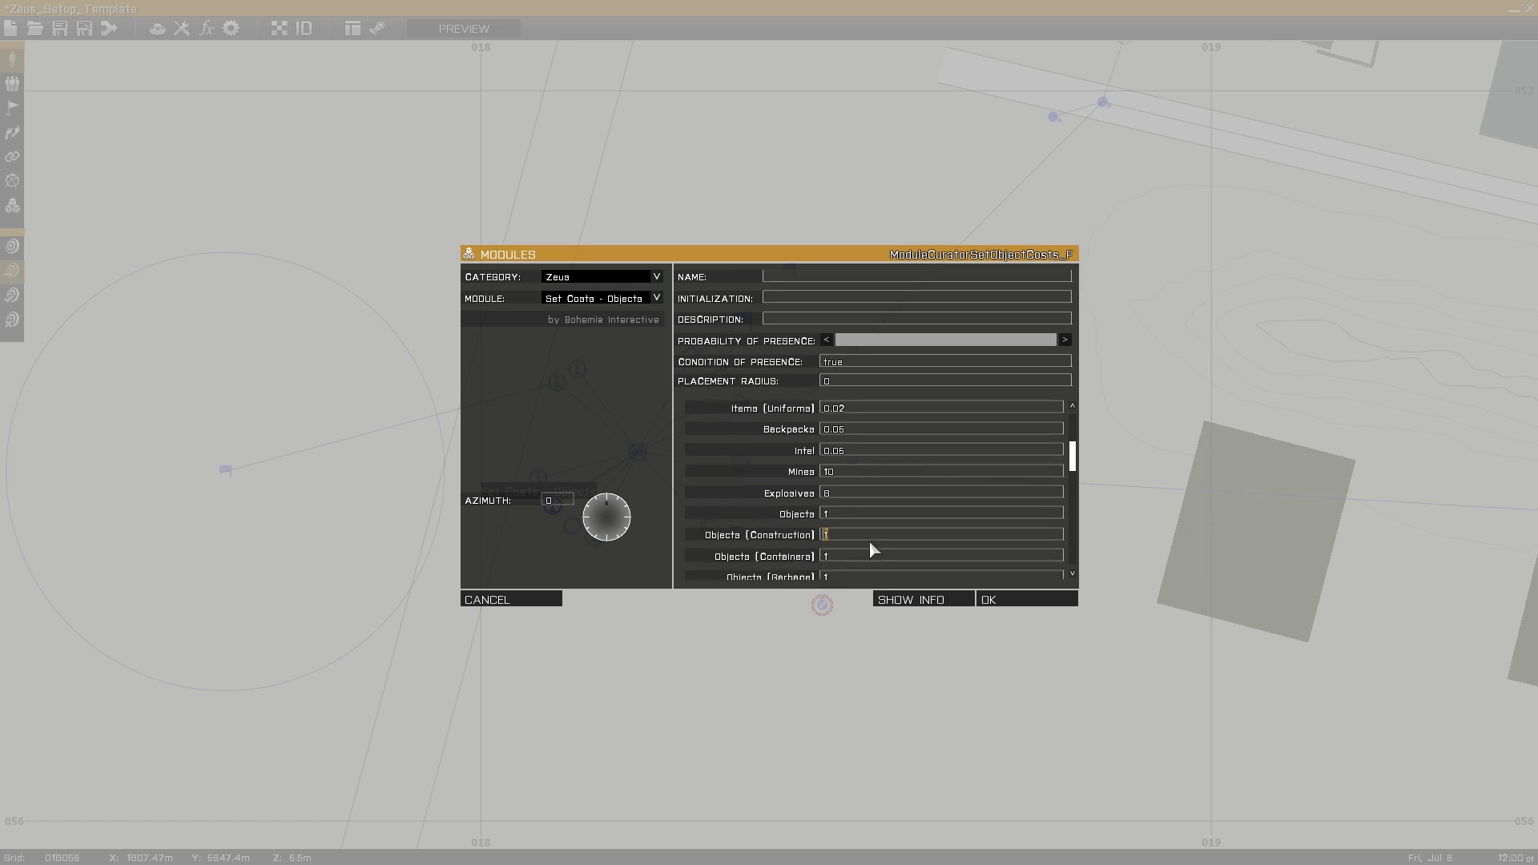
scroll(869, 544, down, 10)
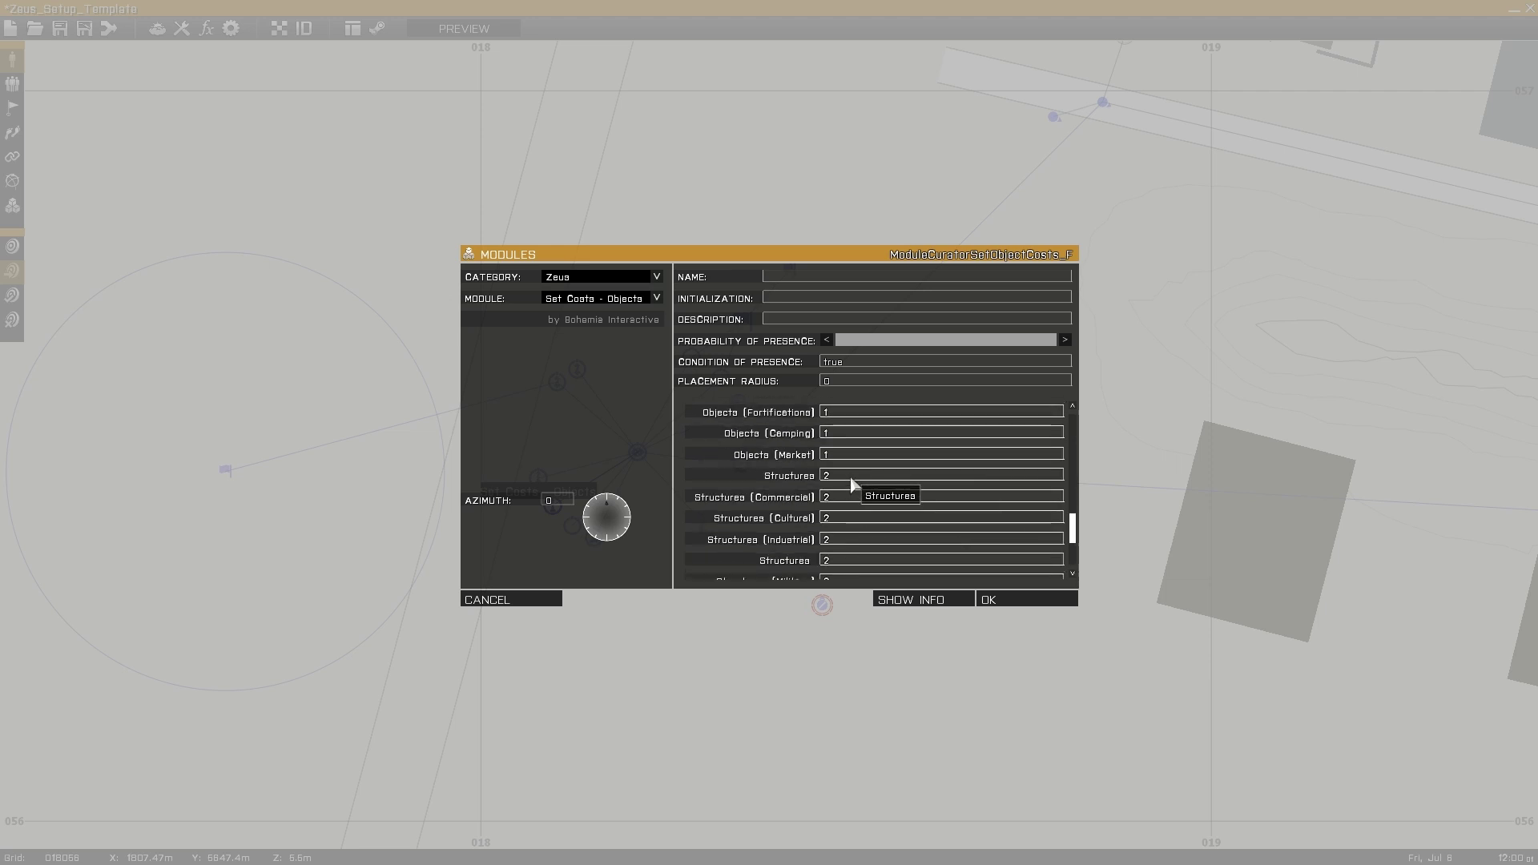
double_click(829, 475)
scroll(880, 497, down, 5)
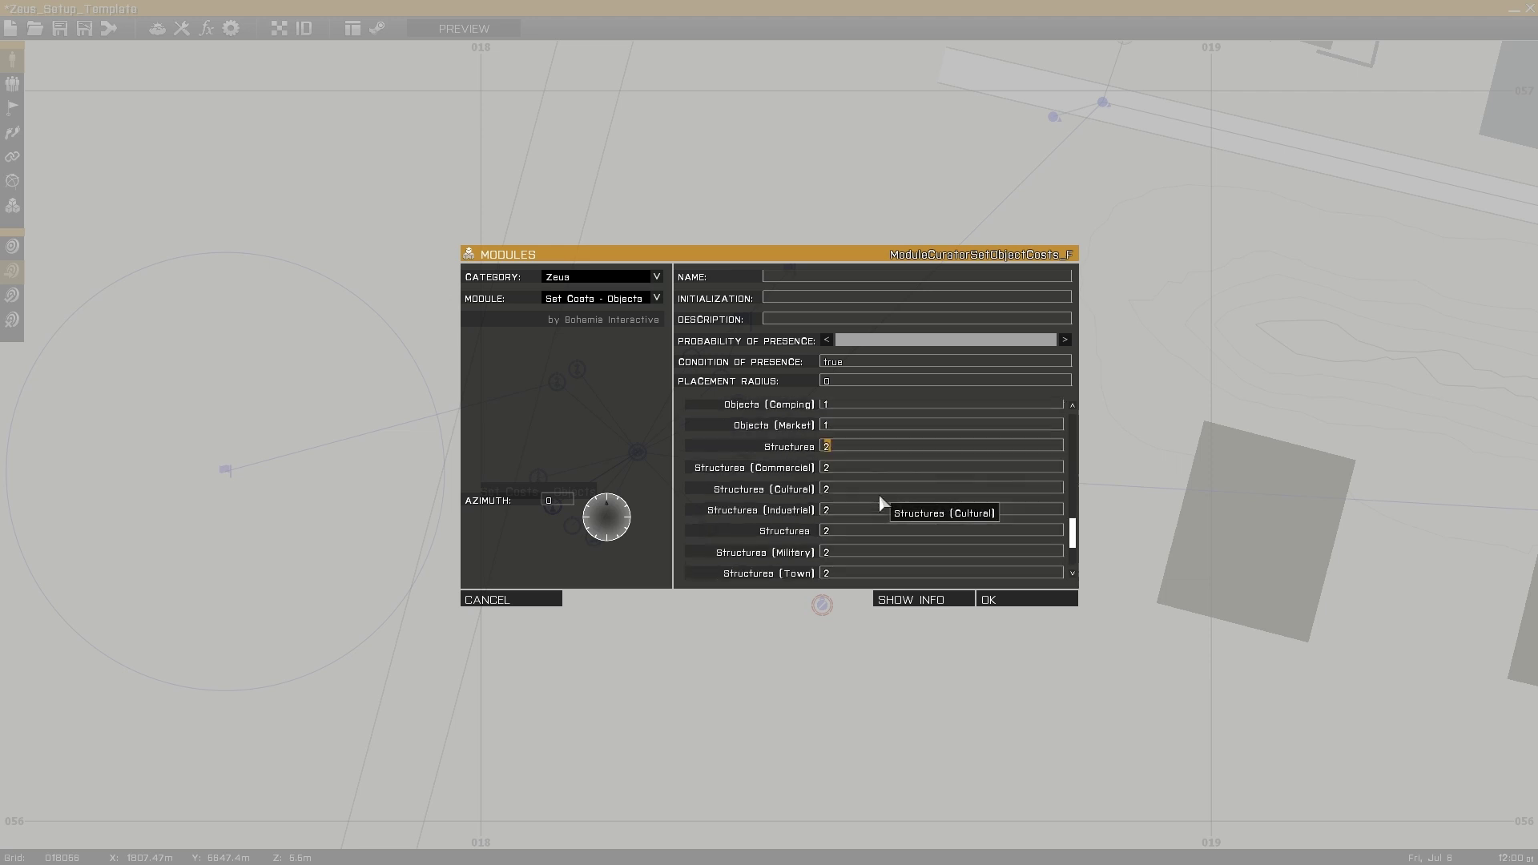
scroll(879, 497, down, 2)
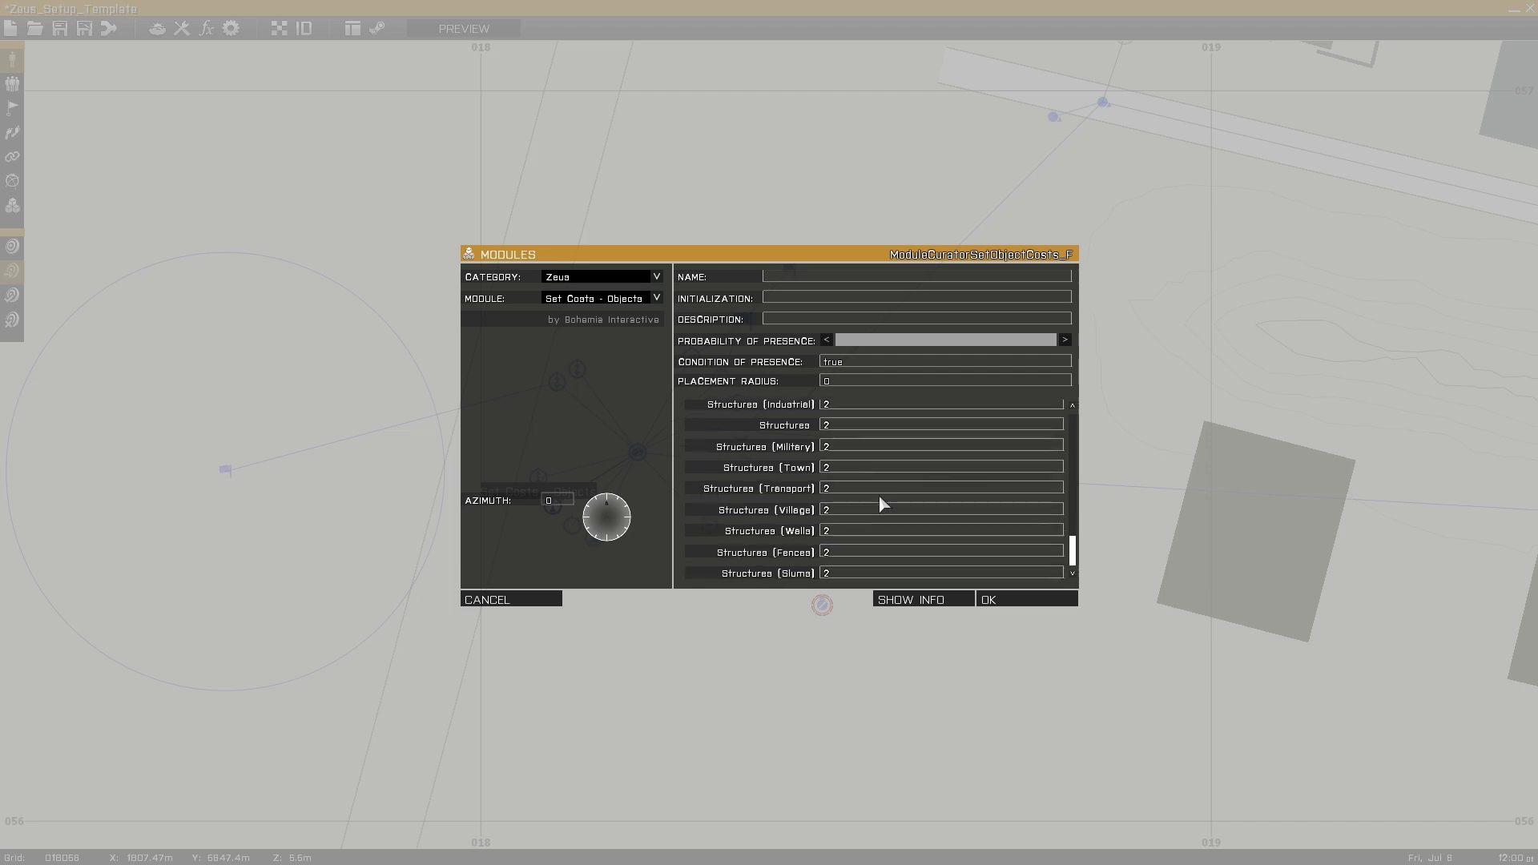
click(1002, 597)
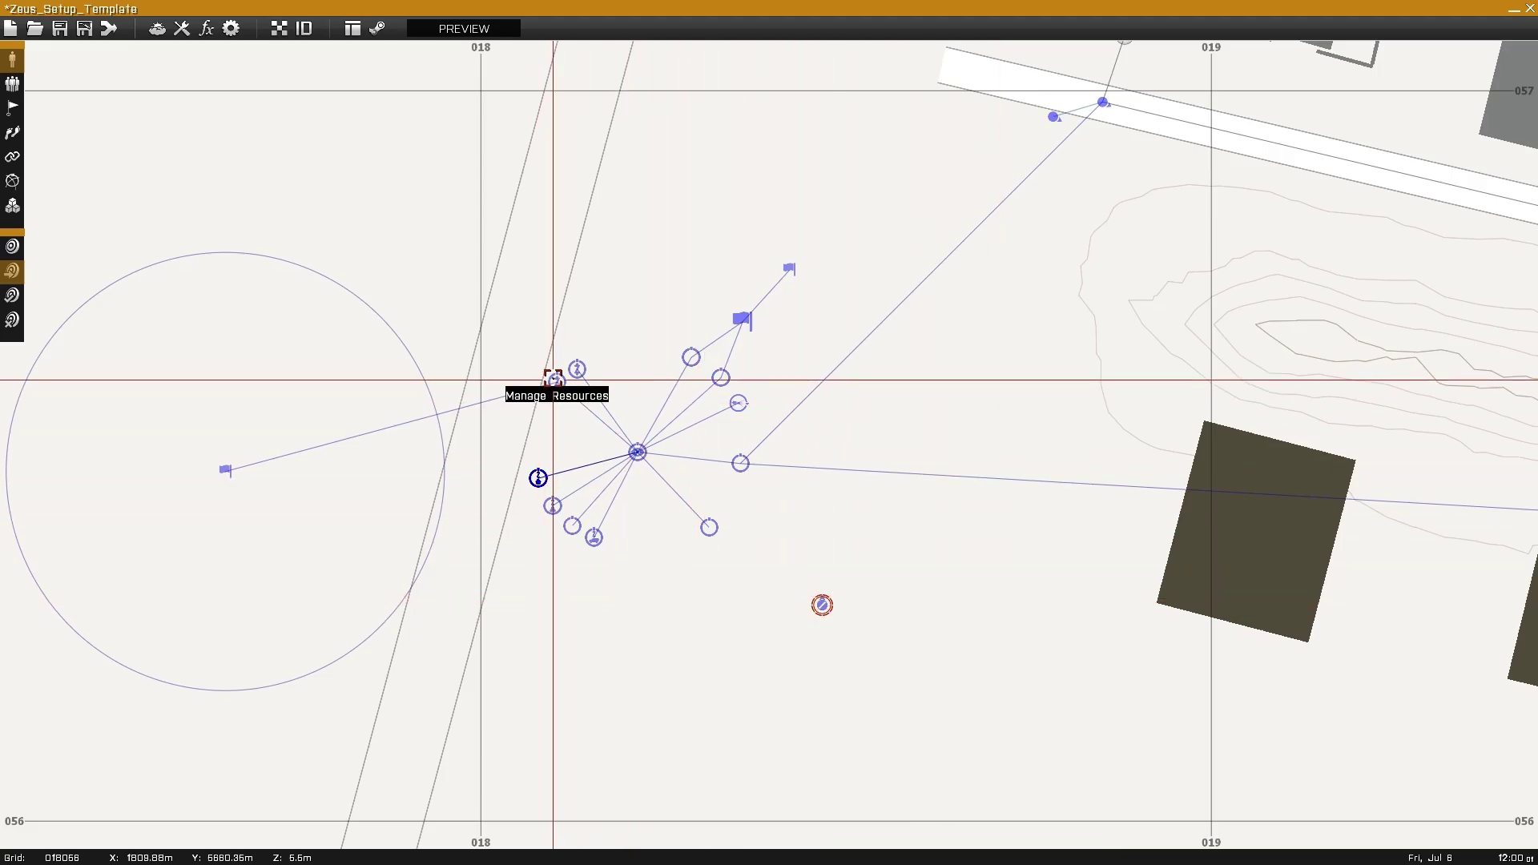
Step: Nudge the Manage Resources module and keep Value 1 given Once
drag(554, 377, 579, 367)
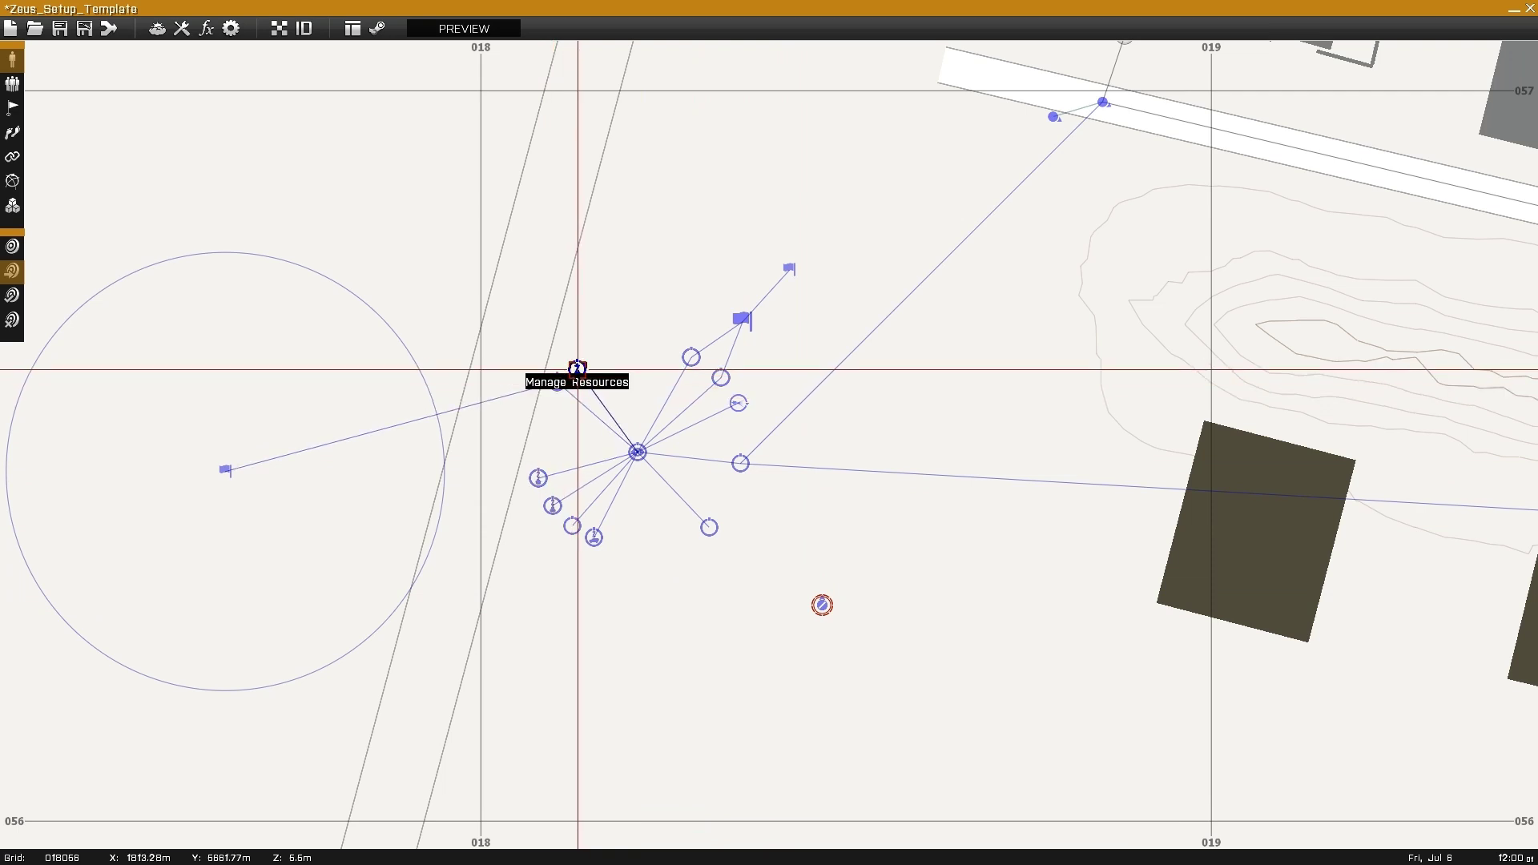
double_click(577, 368)
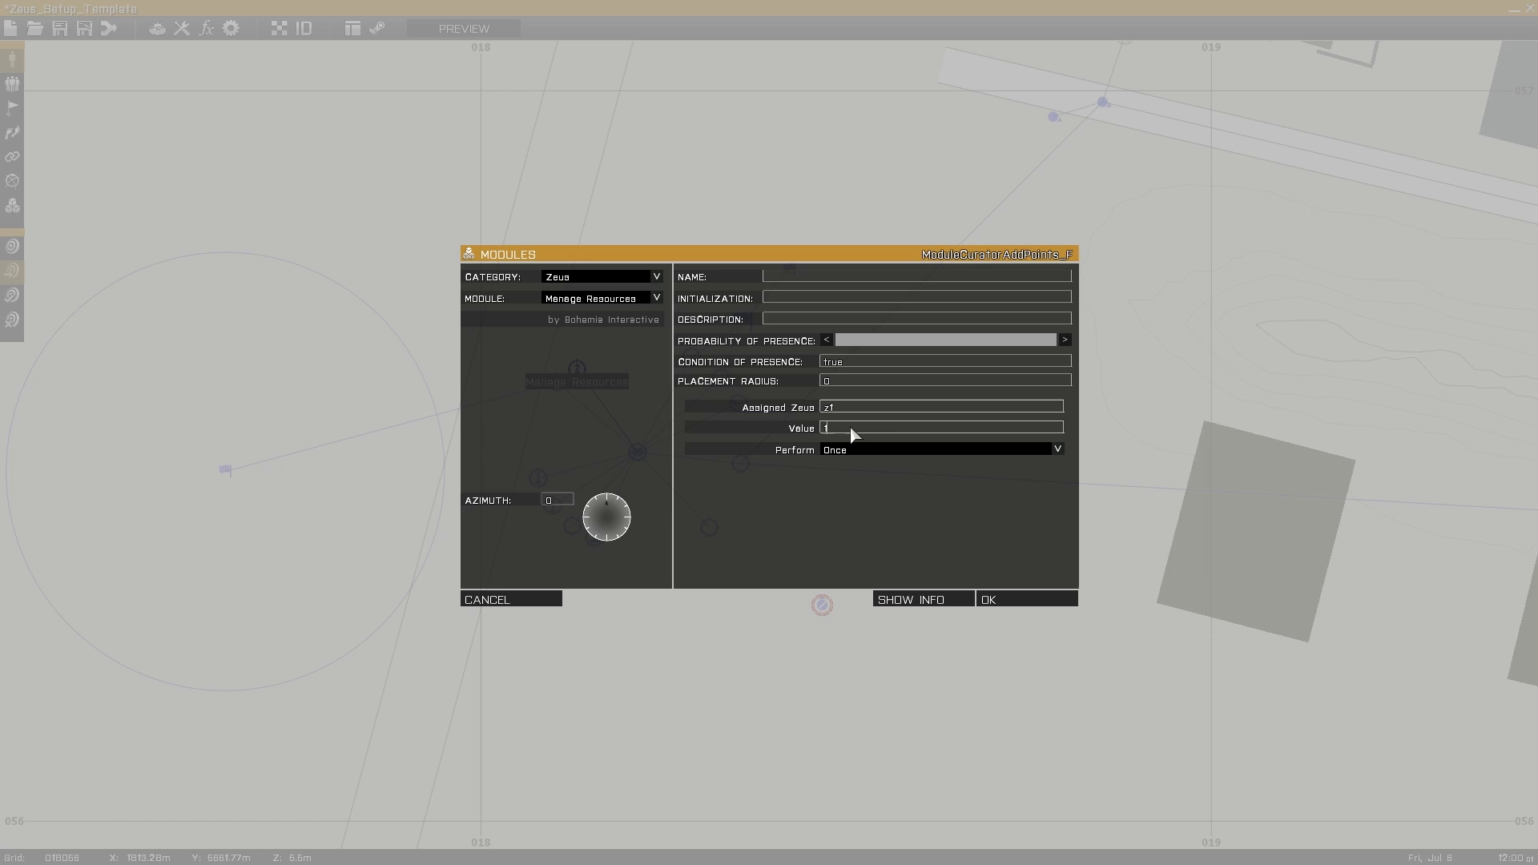
click(825, 428)
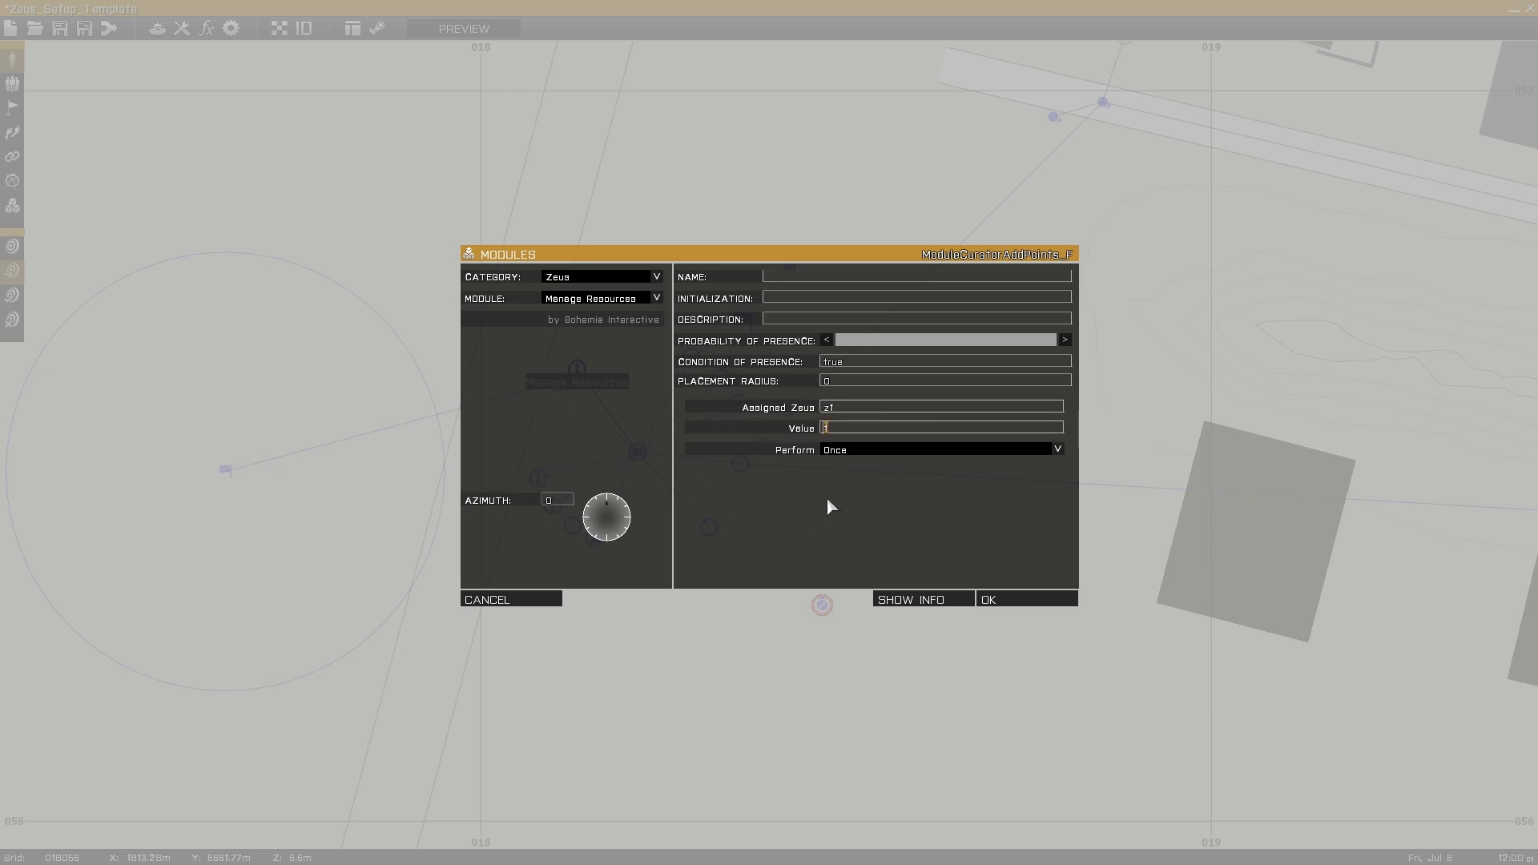
click(838, 450)
click(838, 451)
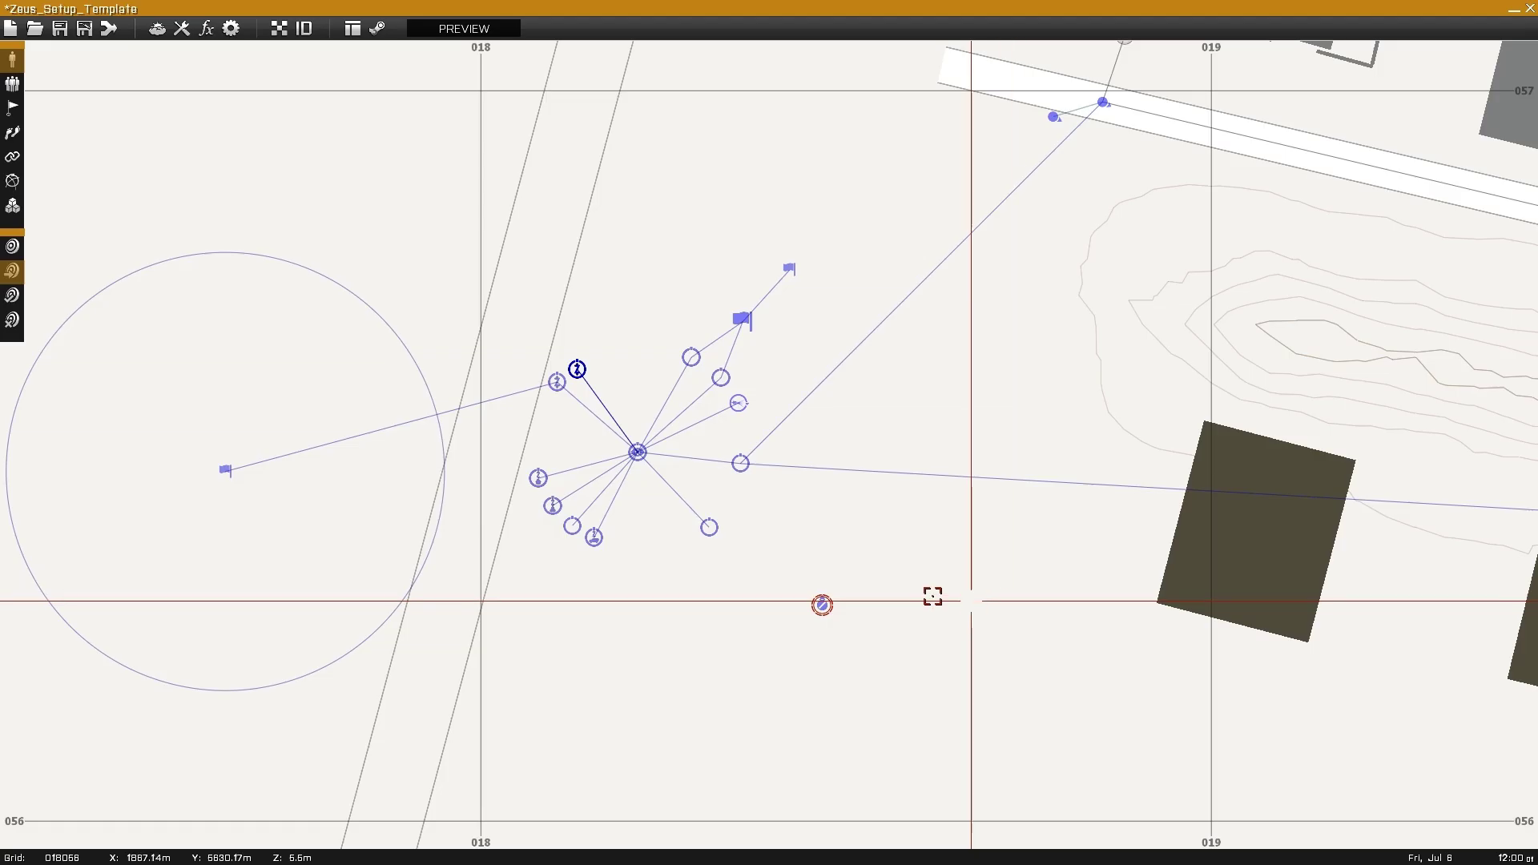
click(1013, 599)
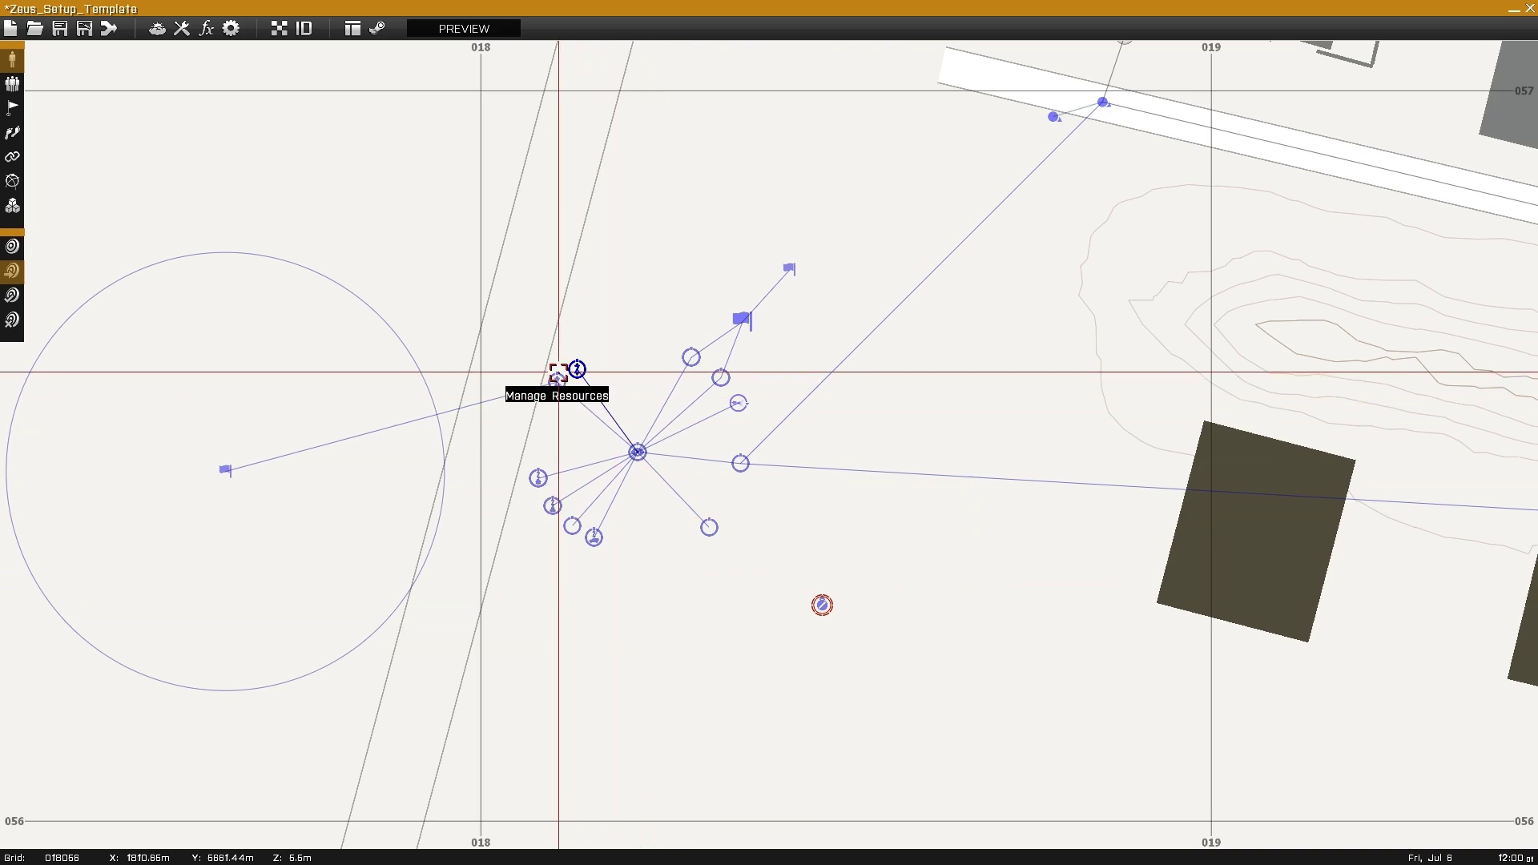
Step: Recheck the Manage Resources and BLUFOR trigger settings without changes
double_click(557, 377)
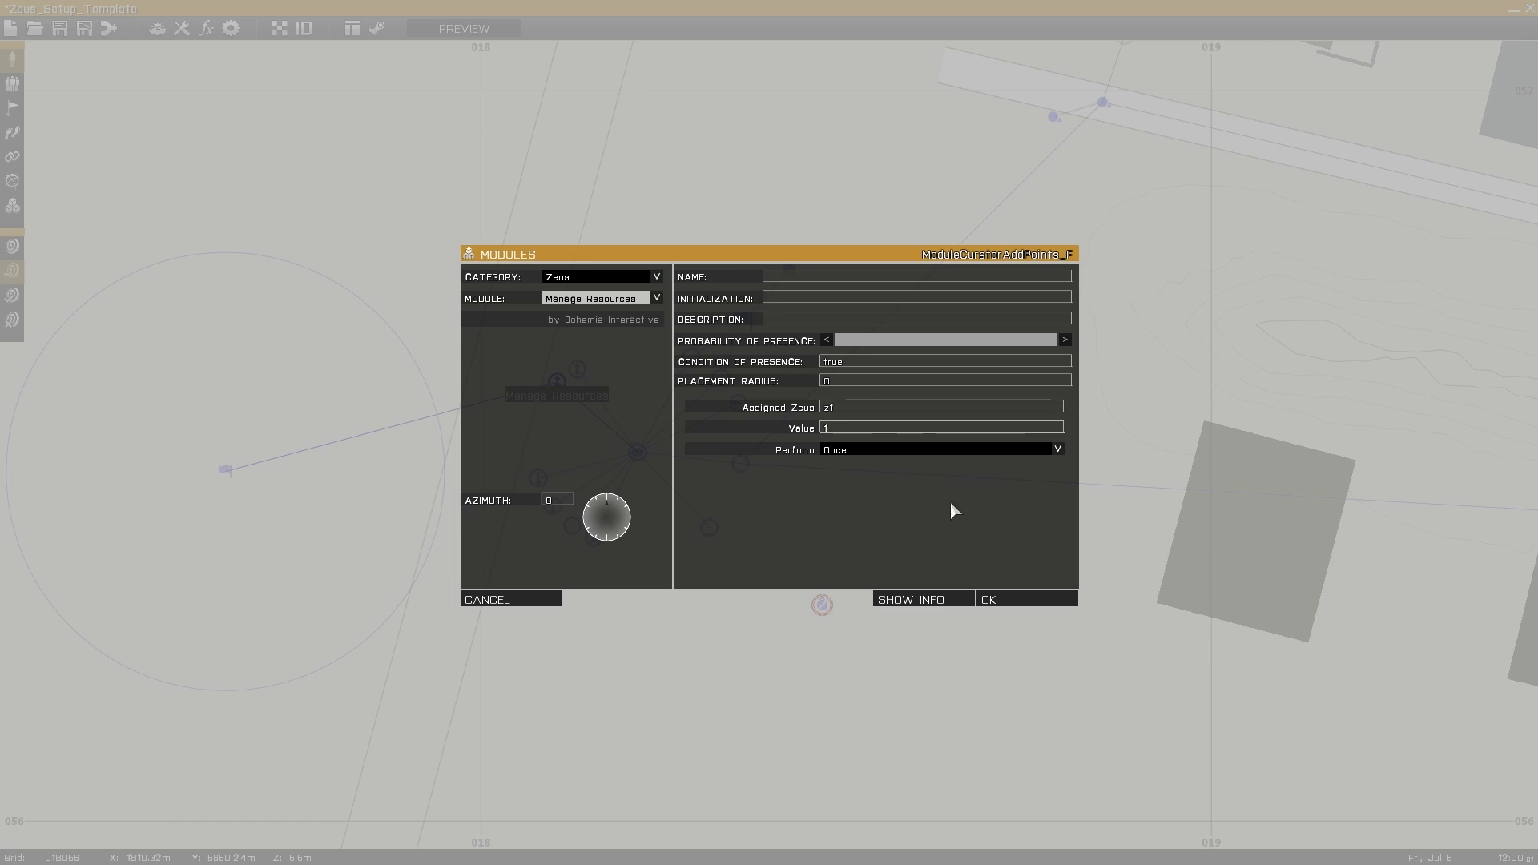
click(1004, 600)
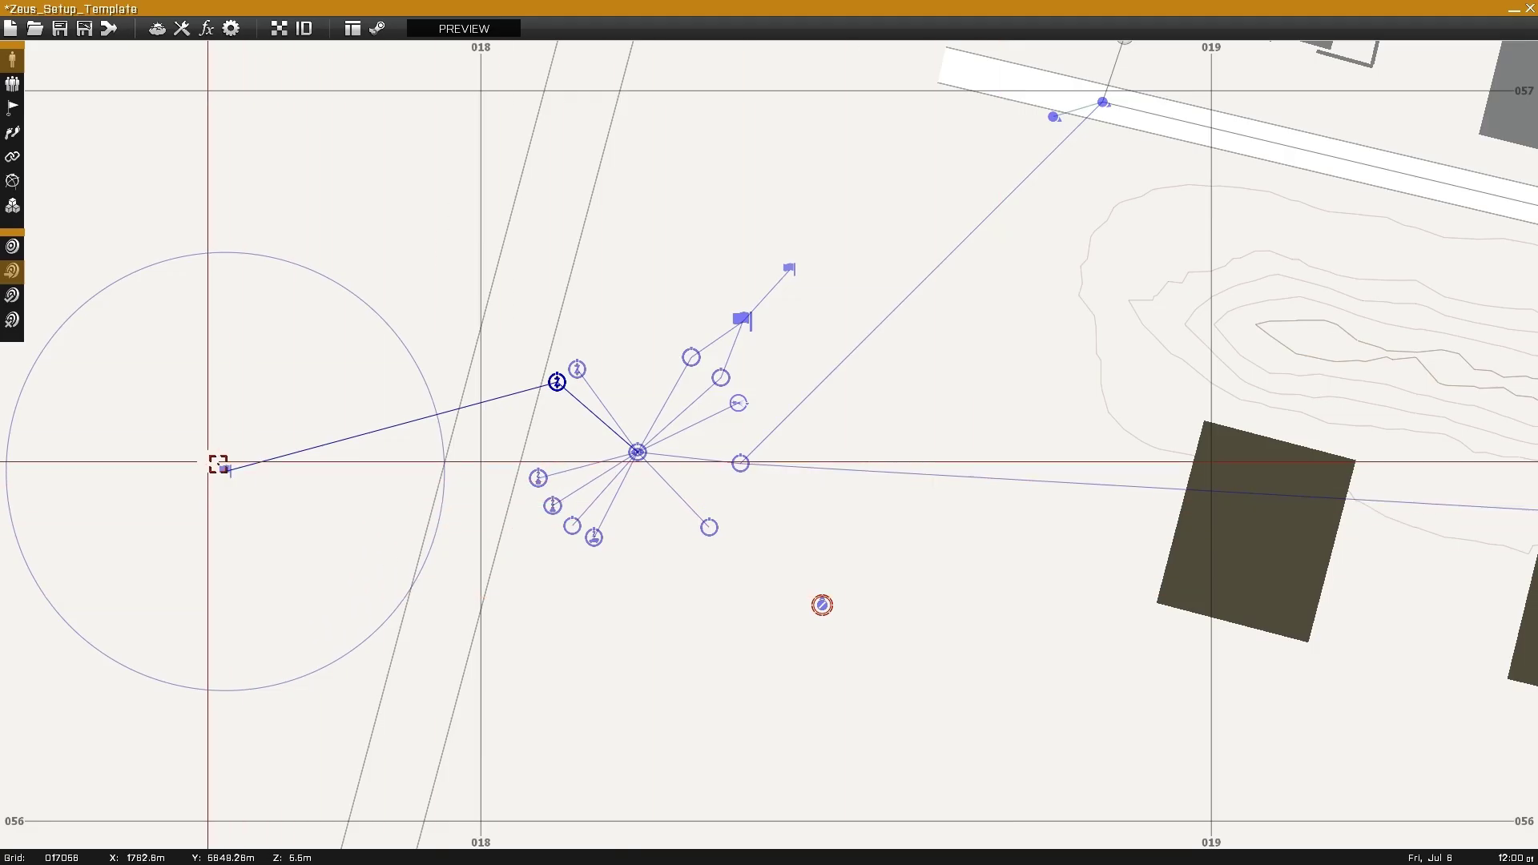
double_click(230, 468)
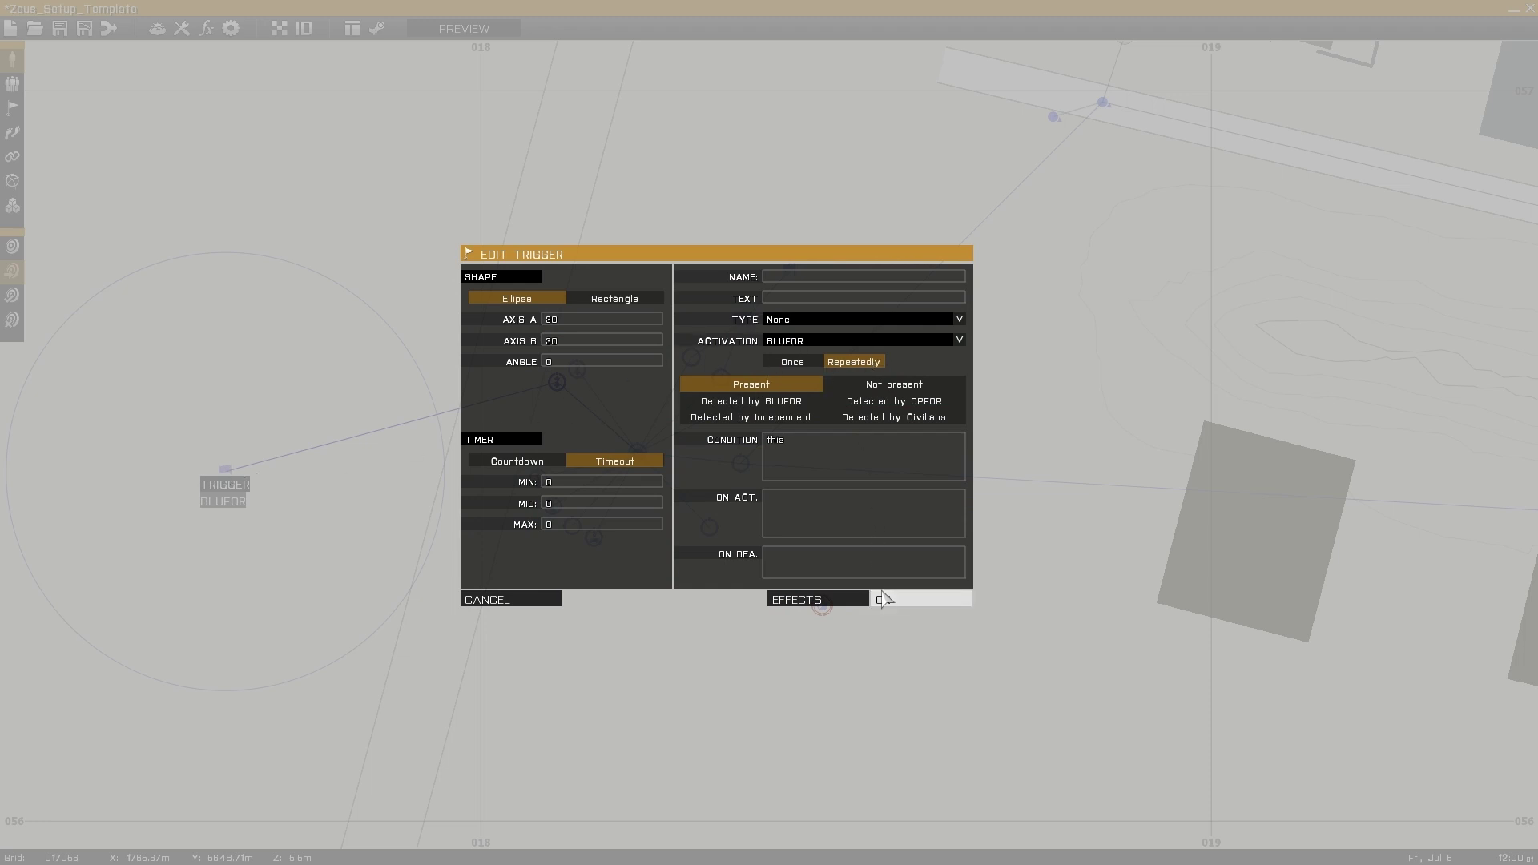
click(885, 599)
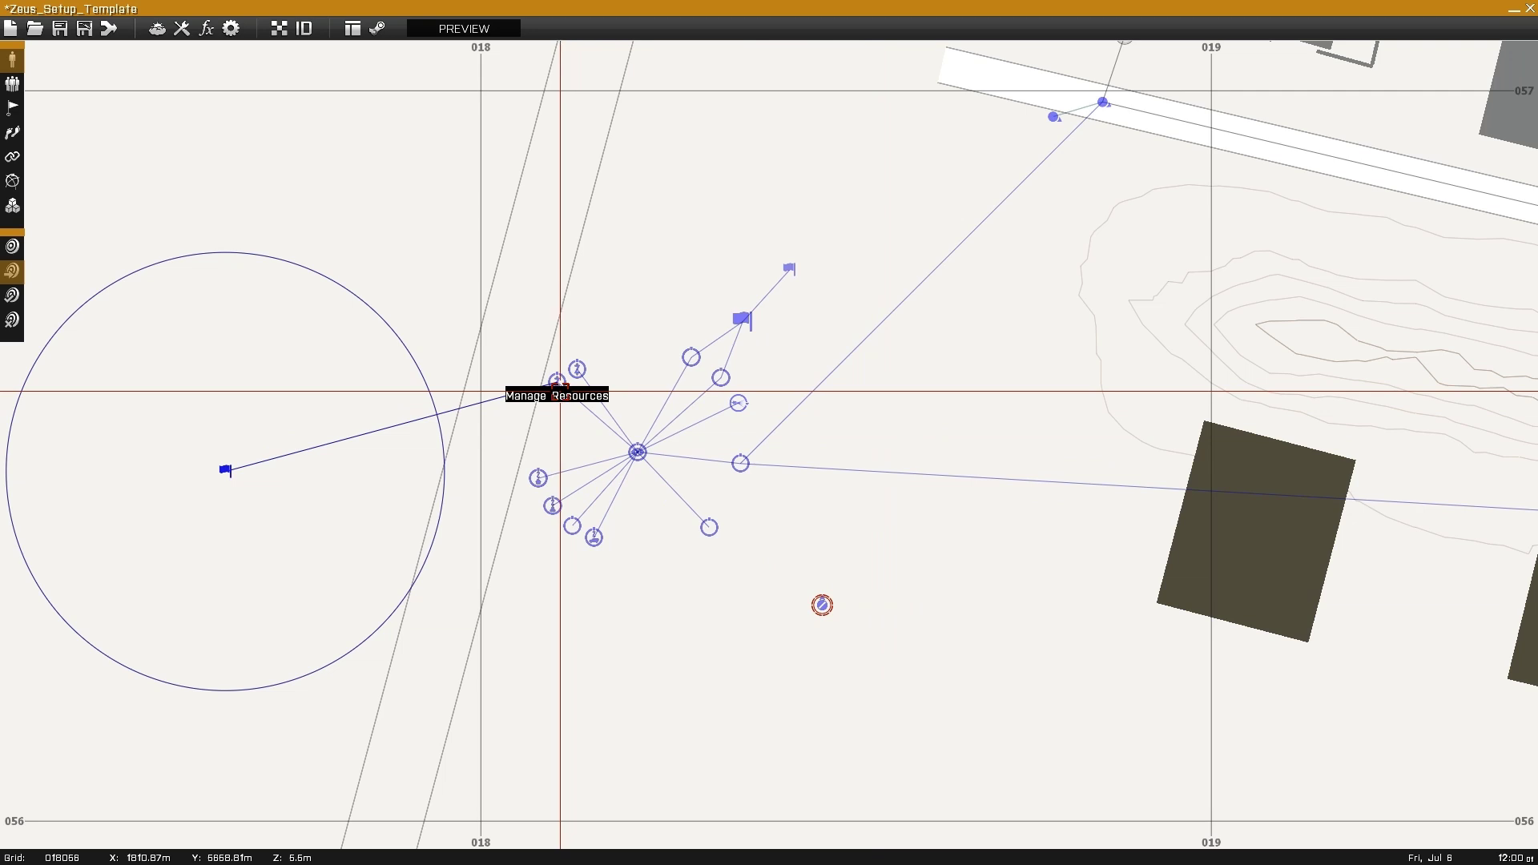
Step: Show the trigger layer, pan toward the air base and start the mission preview
click(12, 182)
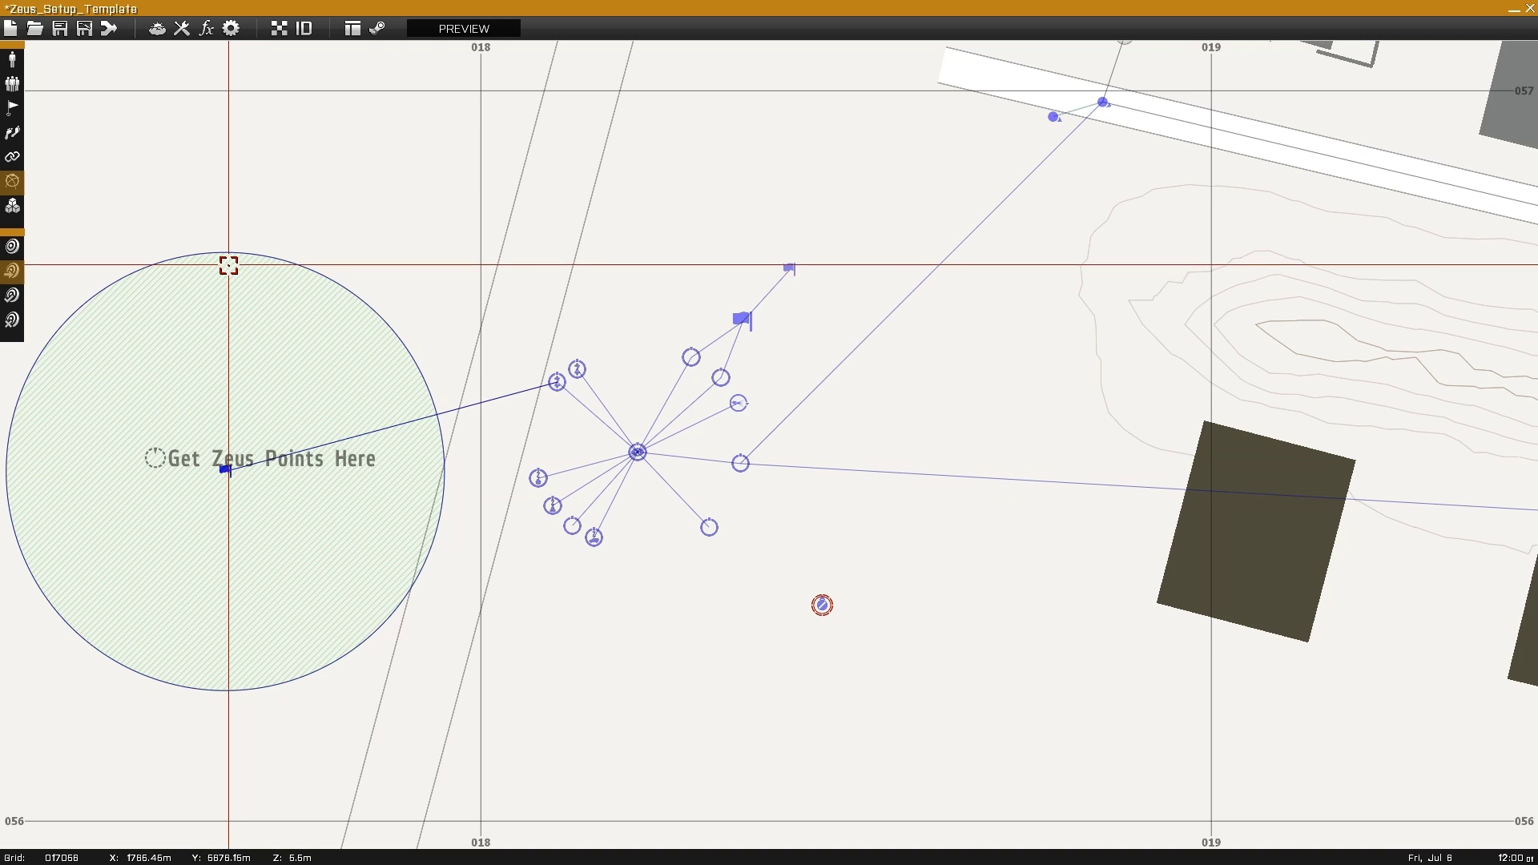
scroll(762, 590, down, 4)
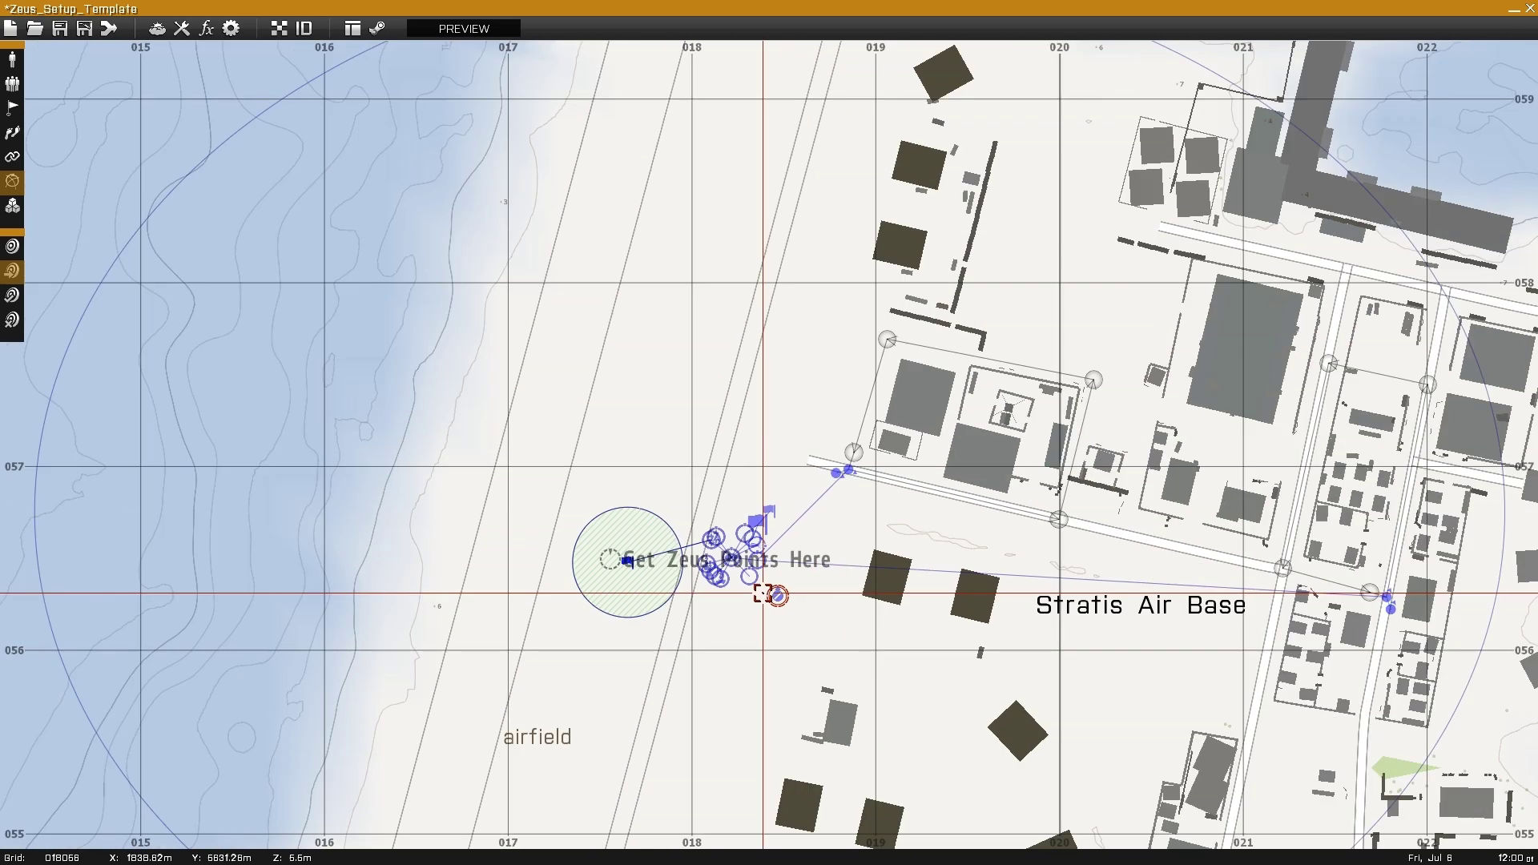
key(d)
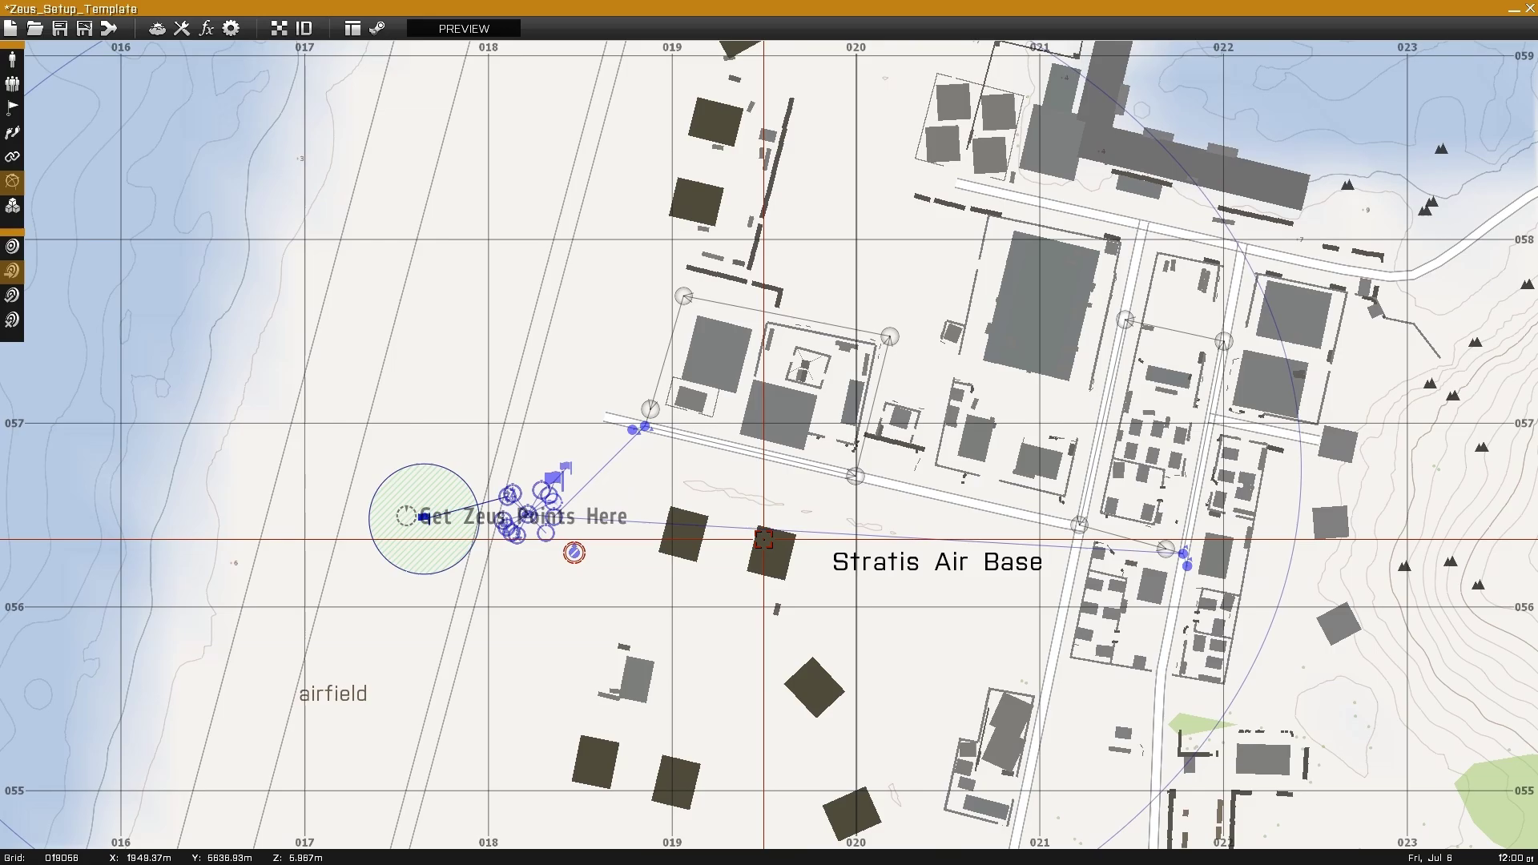
key(ctrl+p)
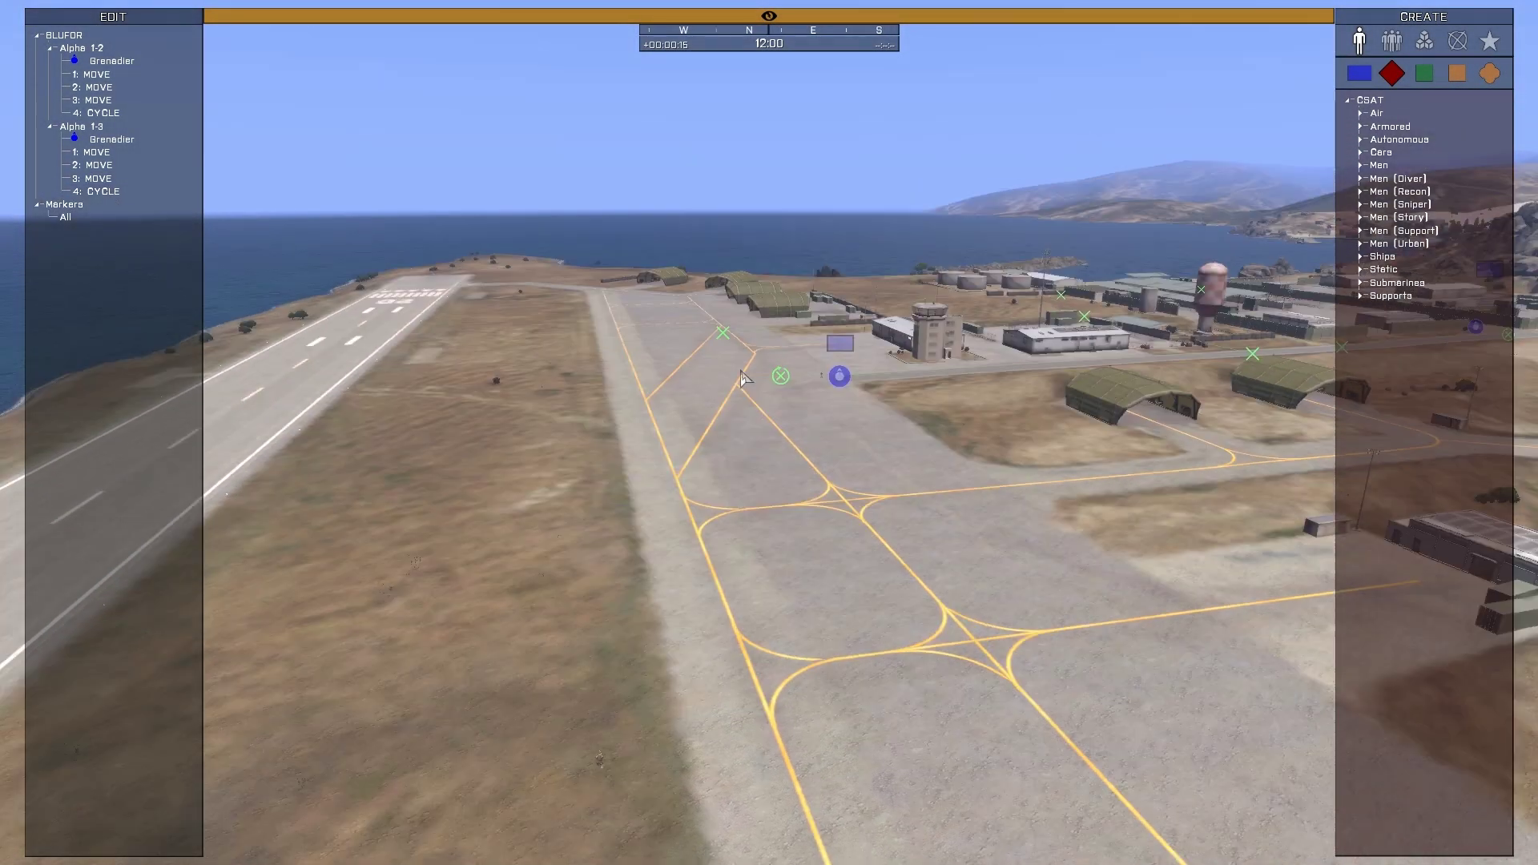
Step: Remove the extra waypoints of Alpha 1-2 and Alpha 1-3, keeping waypoint 1
right_drag(743, 378, 601, 439)
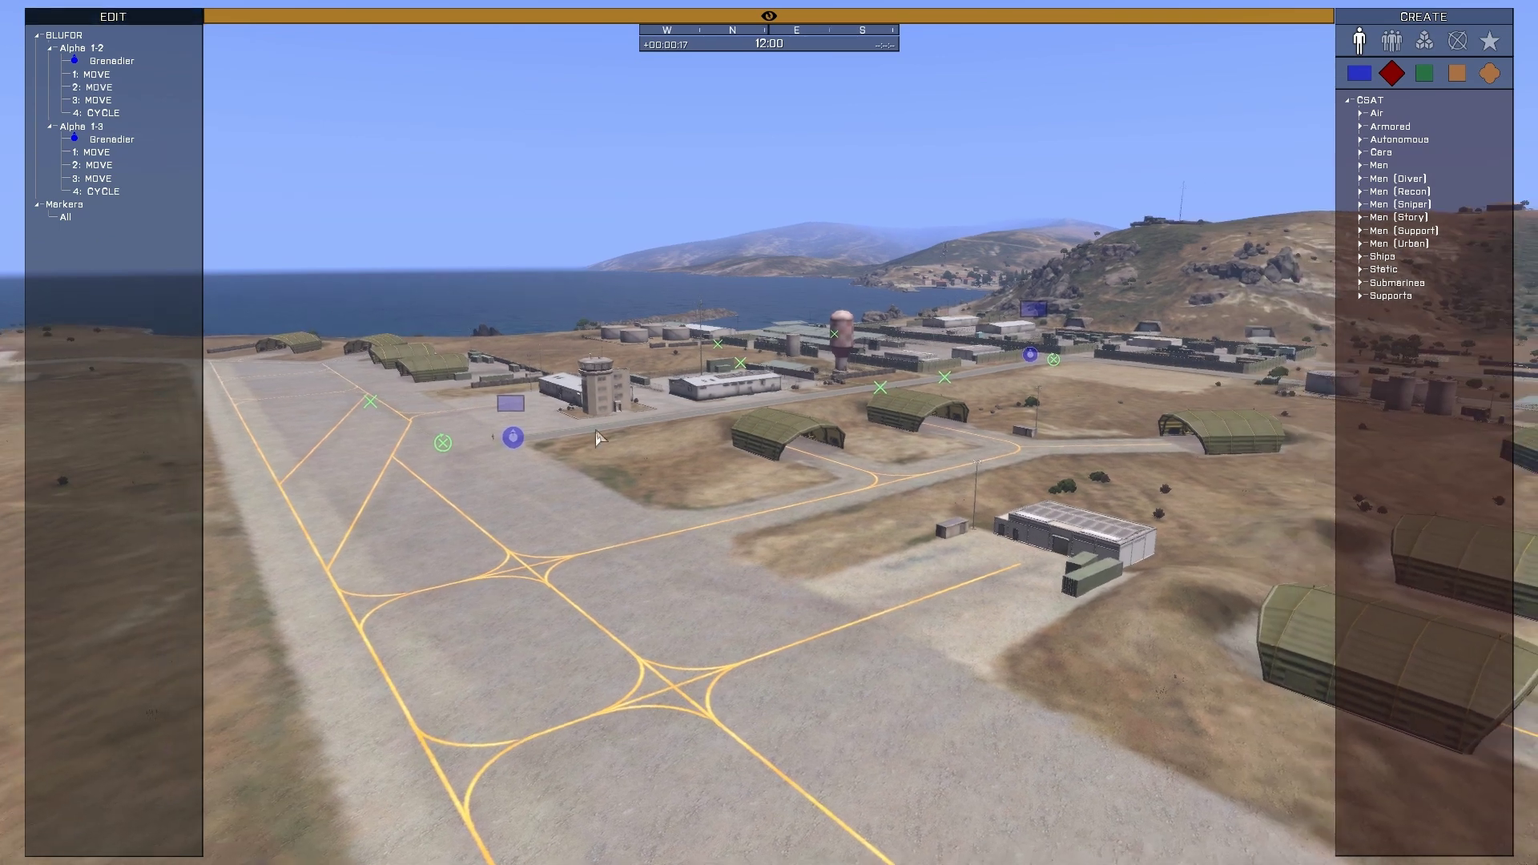
click(515, 436)
key(ctrl+z)
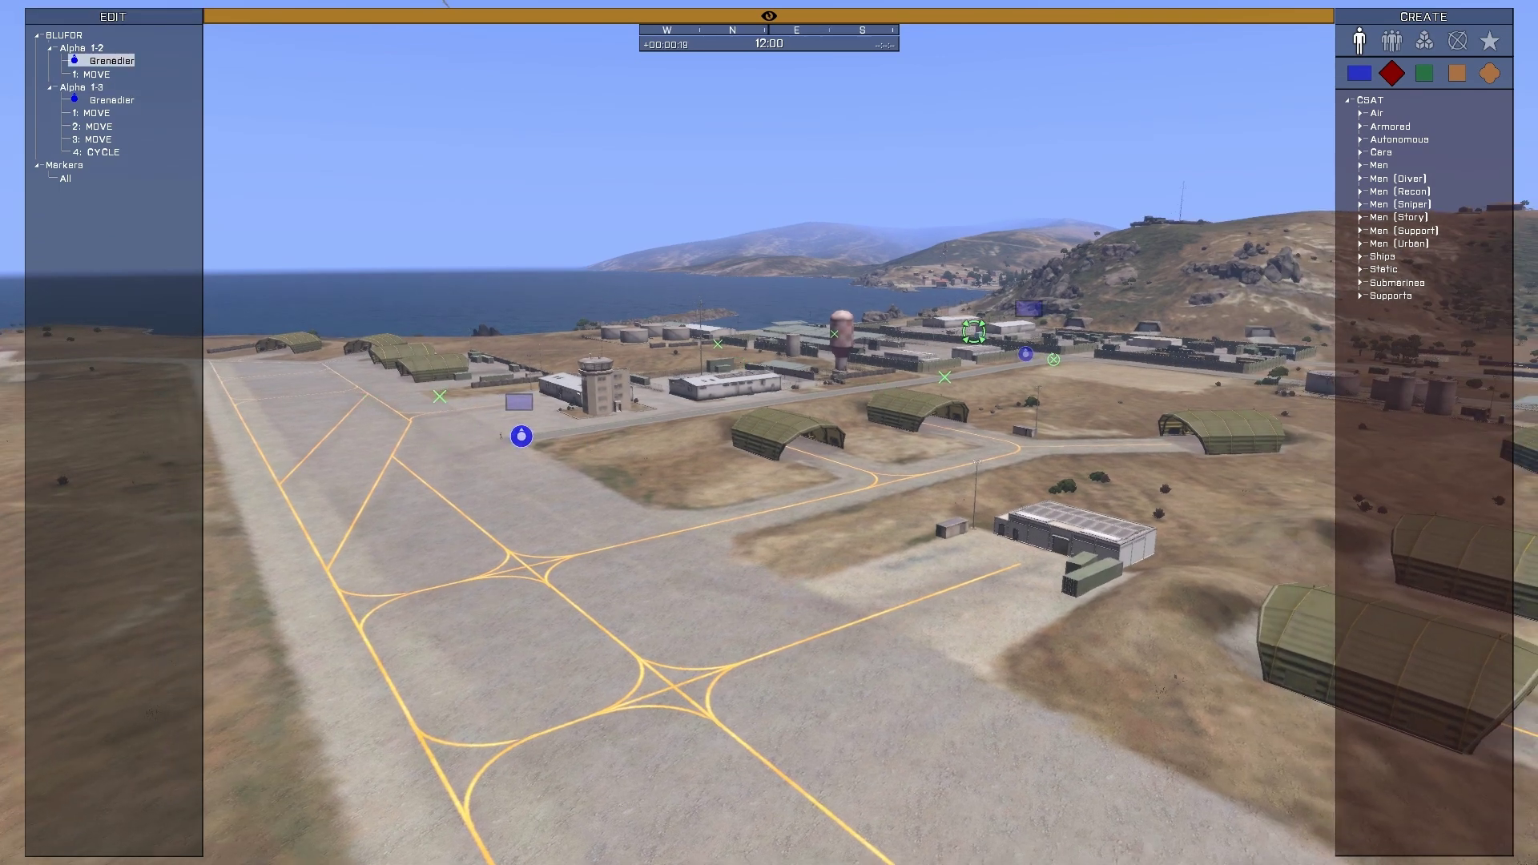
click(1019, 352)
key(ctrl+z)
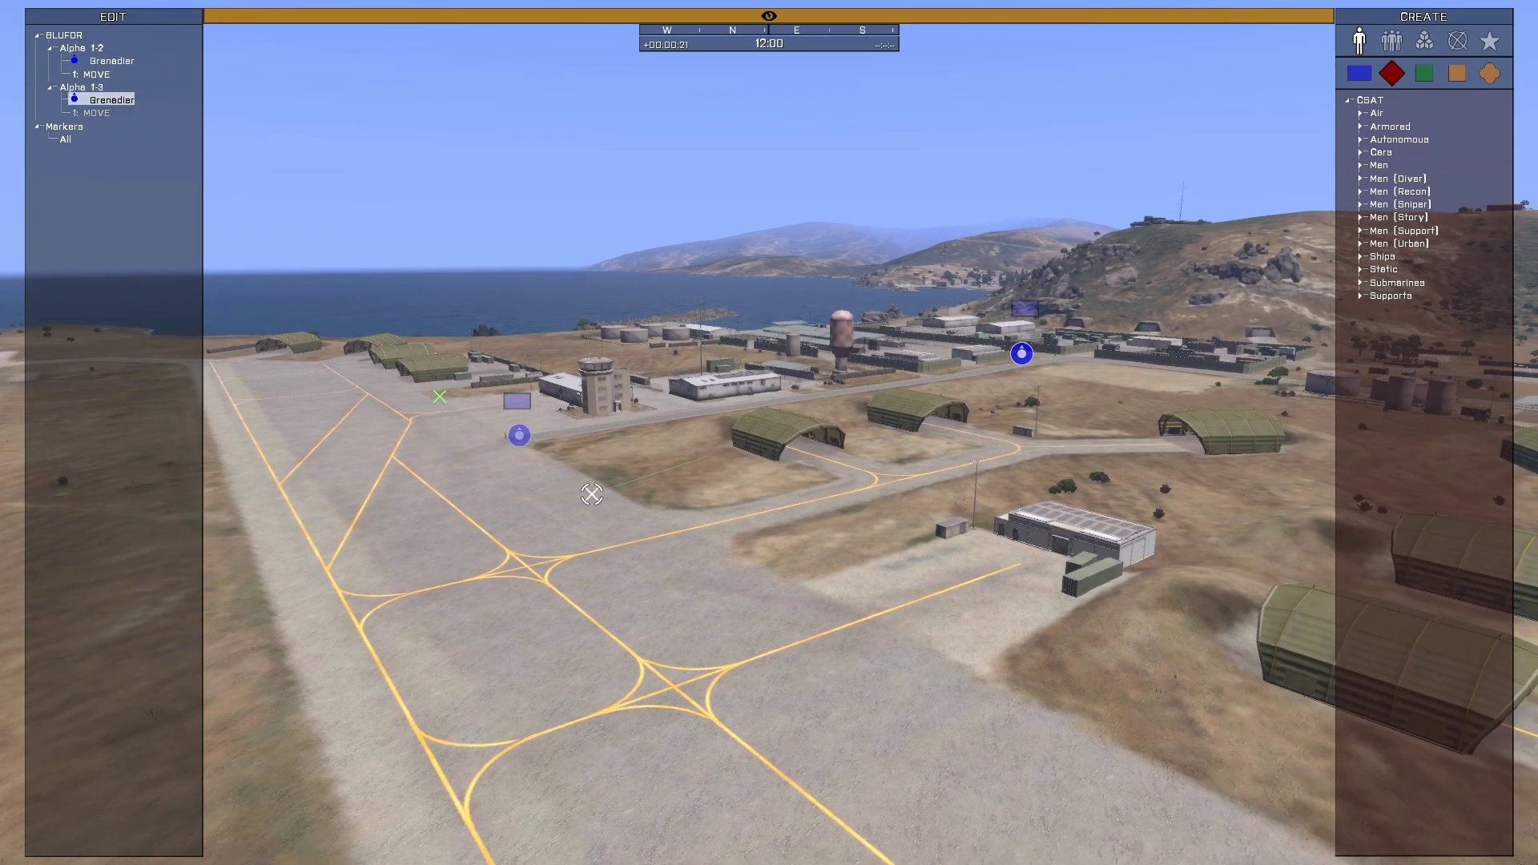
double_click(593, 495)
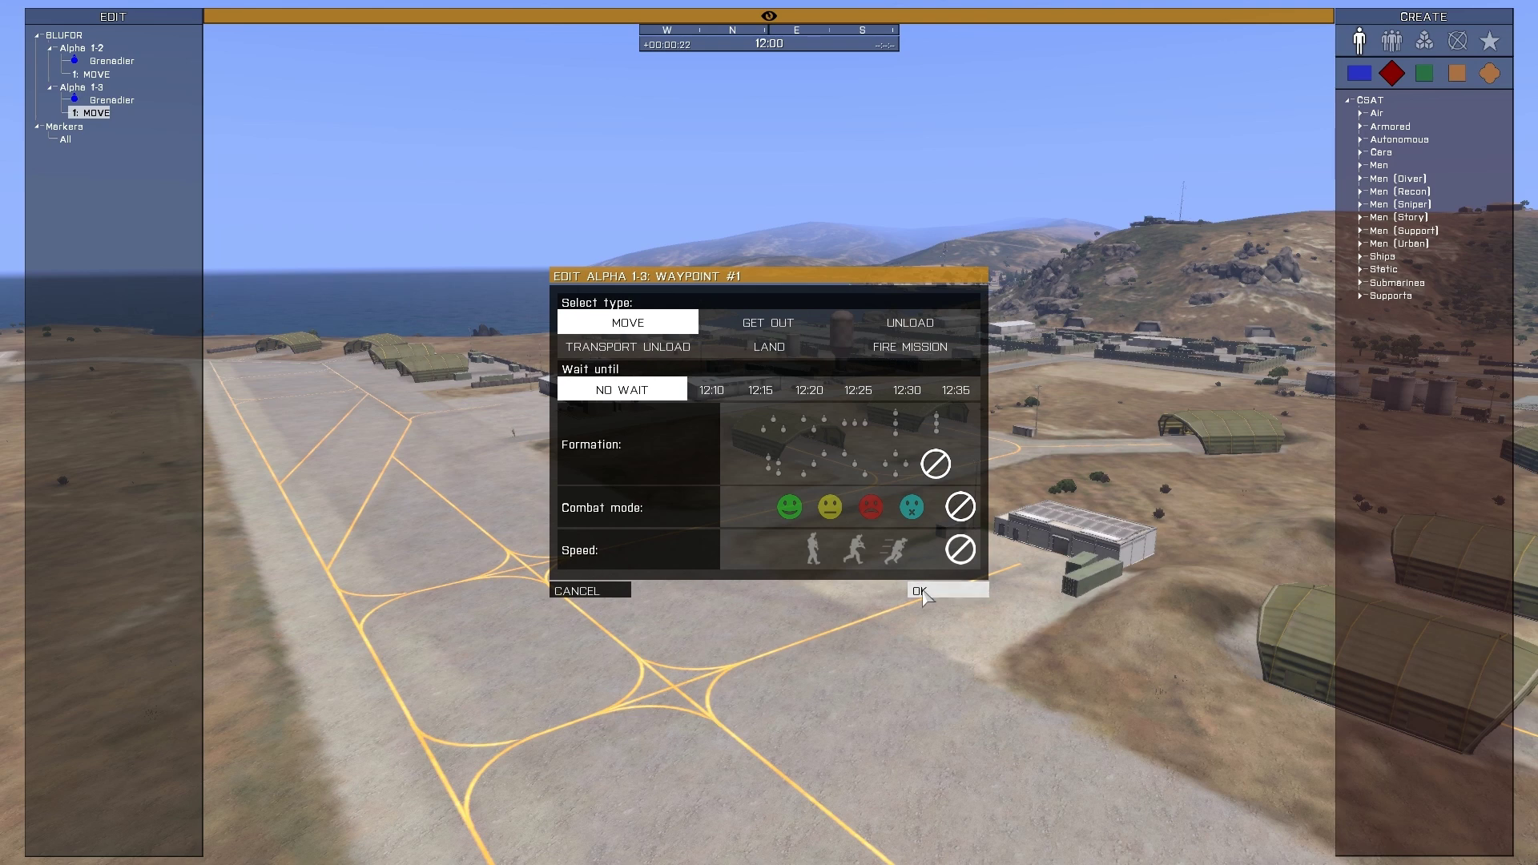
click(921, 593)
click(741, 513)
right_drag(741, 513, 731, 469)
Step: Place a BLUFOR FIA Autorifleman beside the runway
click(1359, 72)
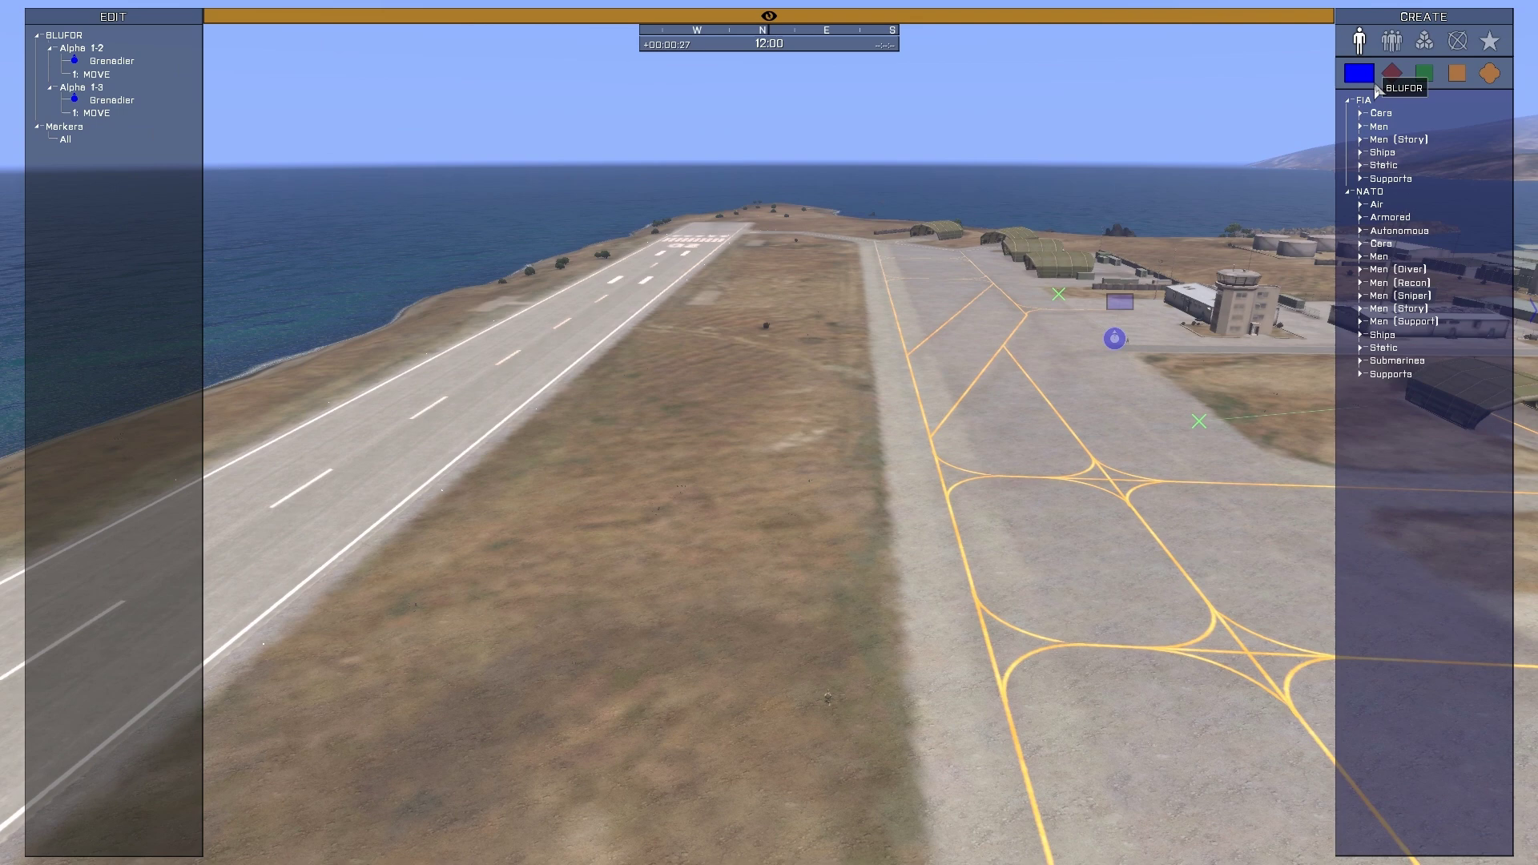
double_click(1378, 127)
click(1404, 154)
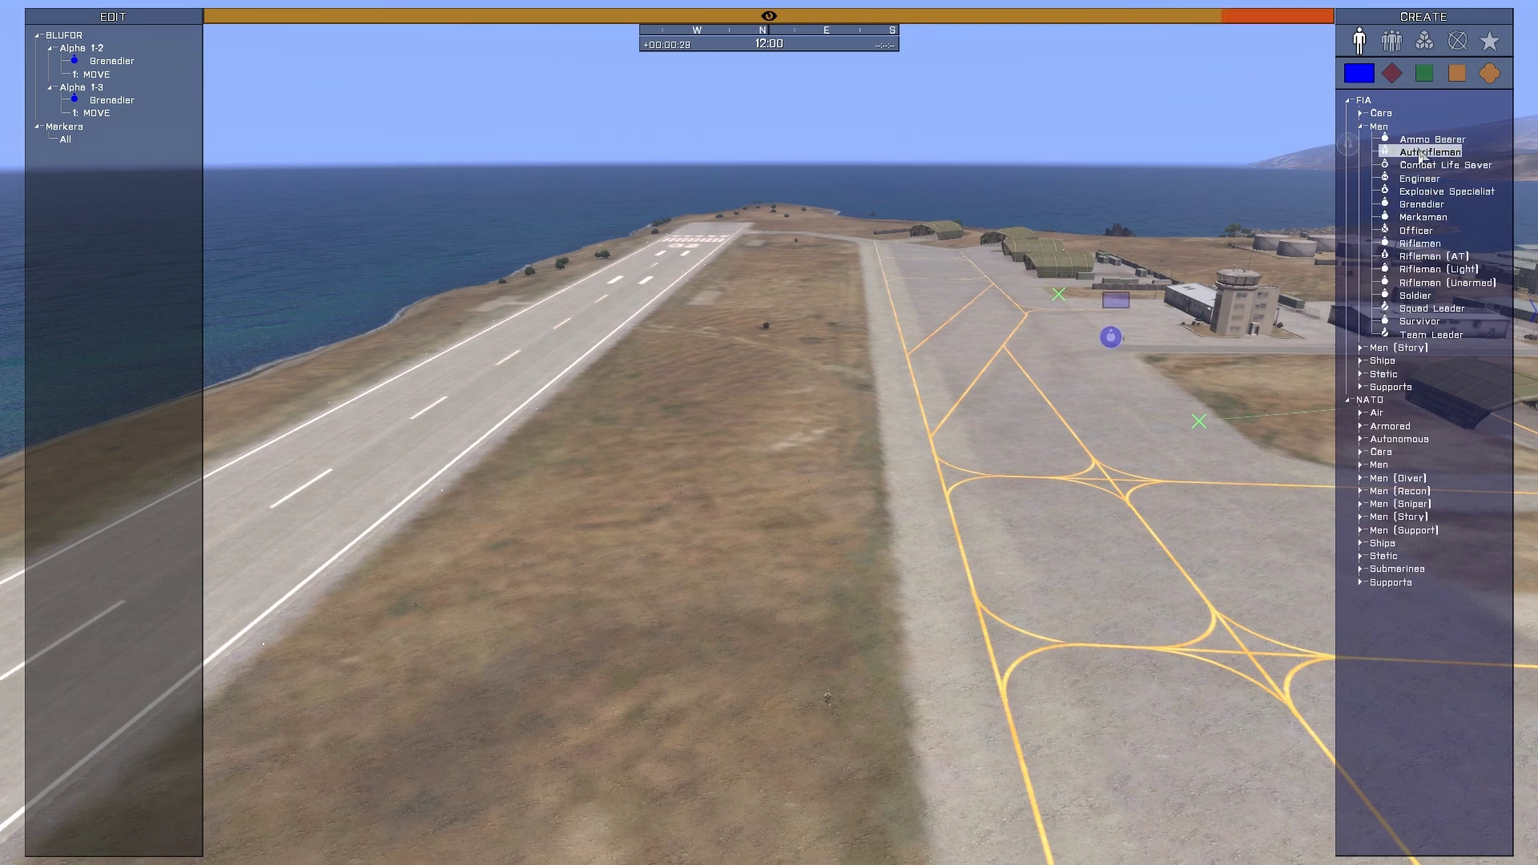
click(704, 344)
Step: Place a NATO AMV-7 Marshall armored vehicle on the airfield
click(1363, 428)
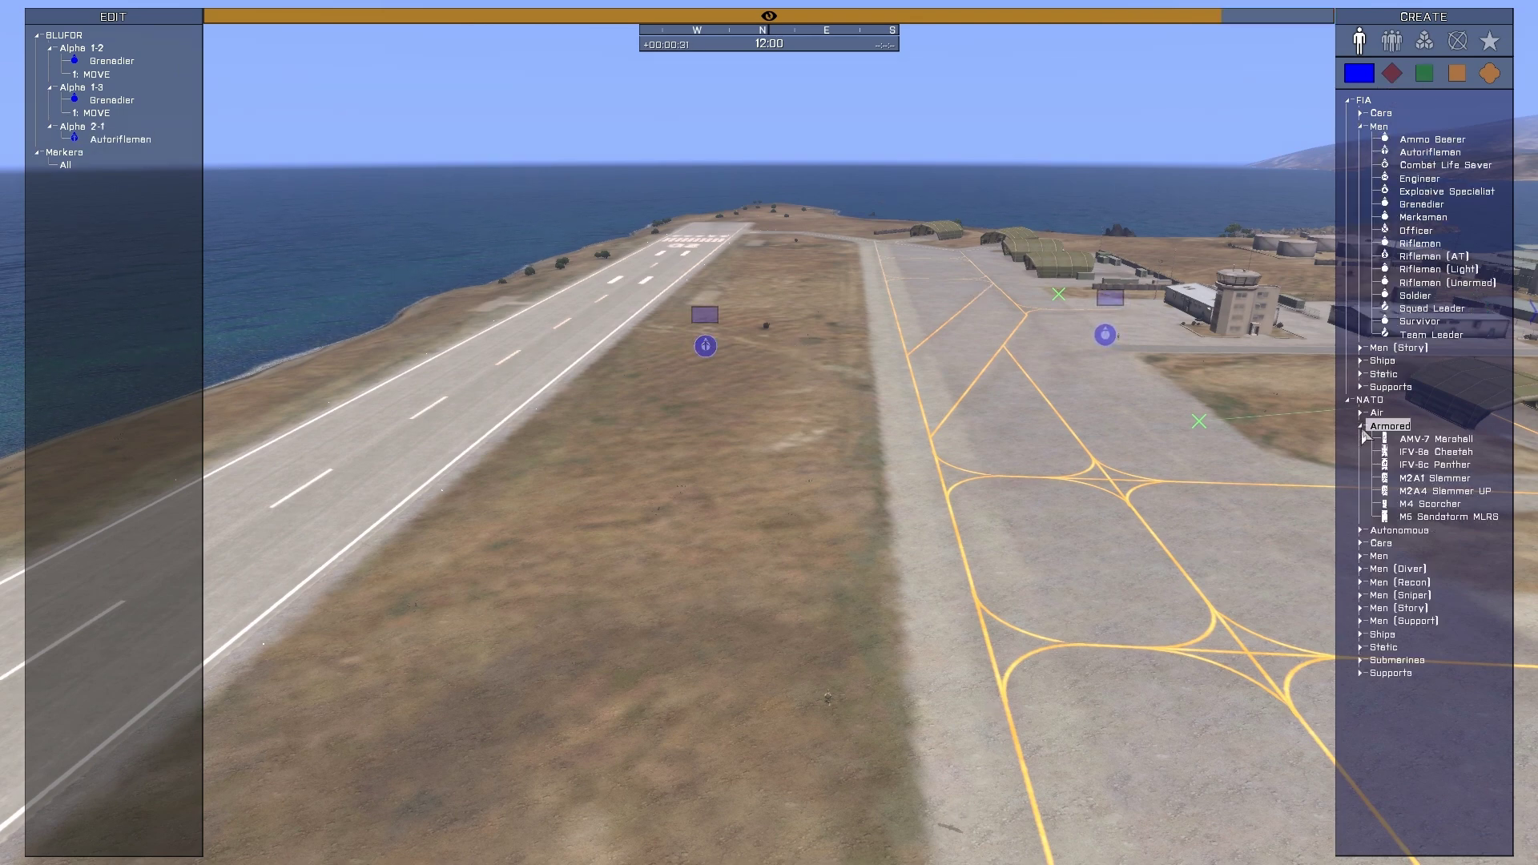
click(1417, 439)
click(870, 446)
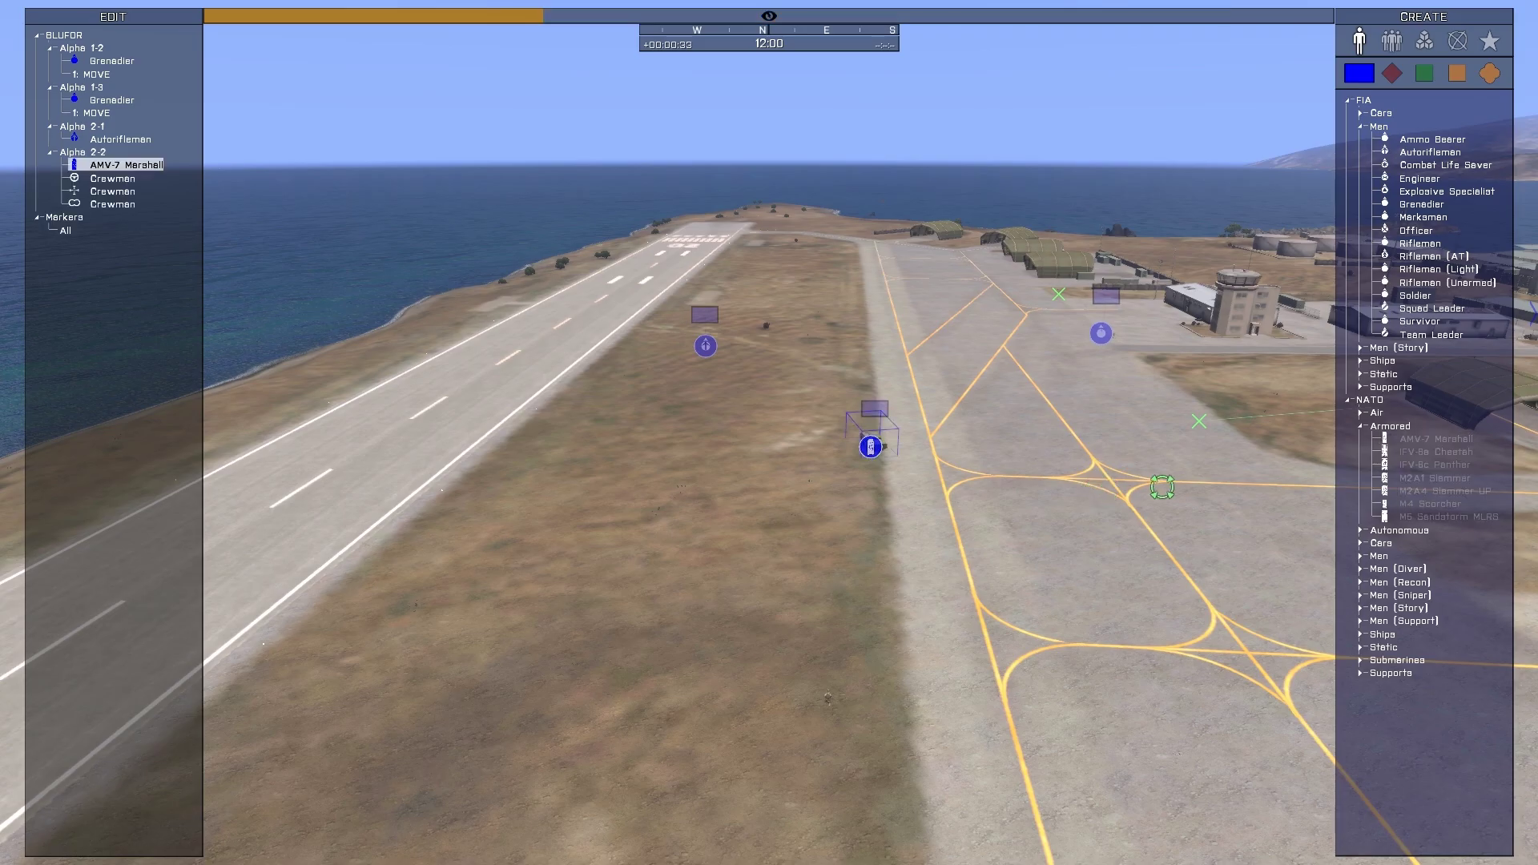